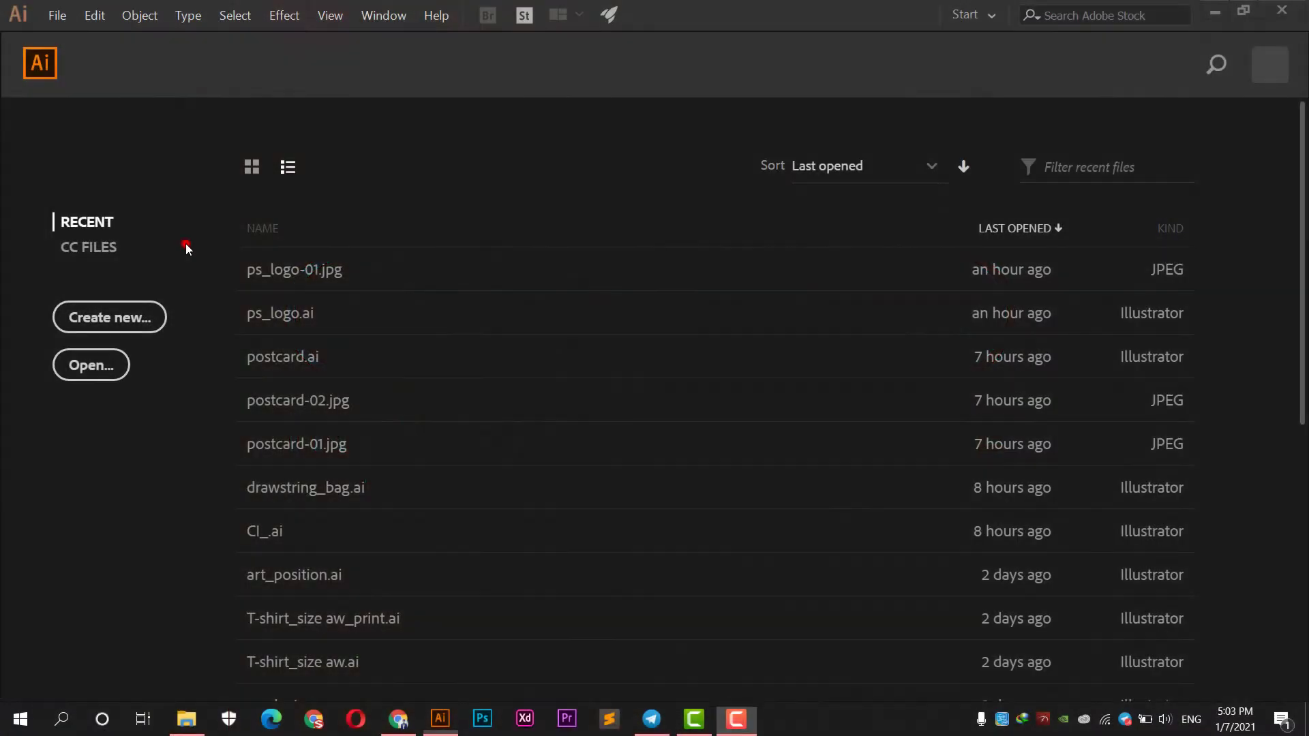
Create a new 1000 × 1000 px document named 'Infinite Logo Design'.
{"action": "left_click", "coordinate": [57, 15]}
{"action": "left_click", "coordinate": [193, 35]}
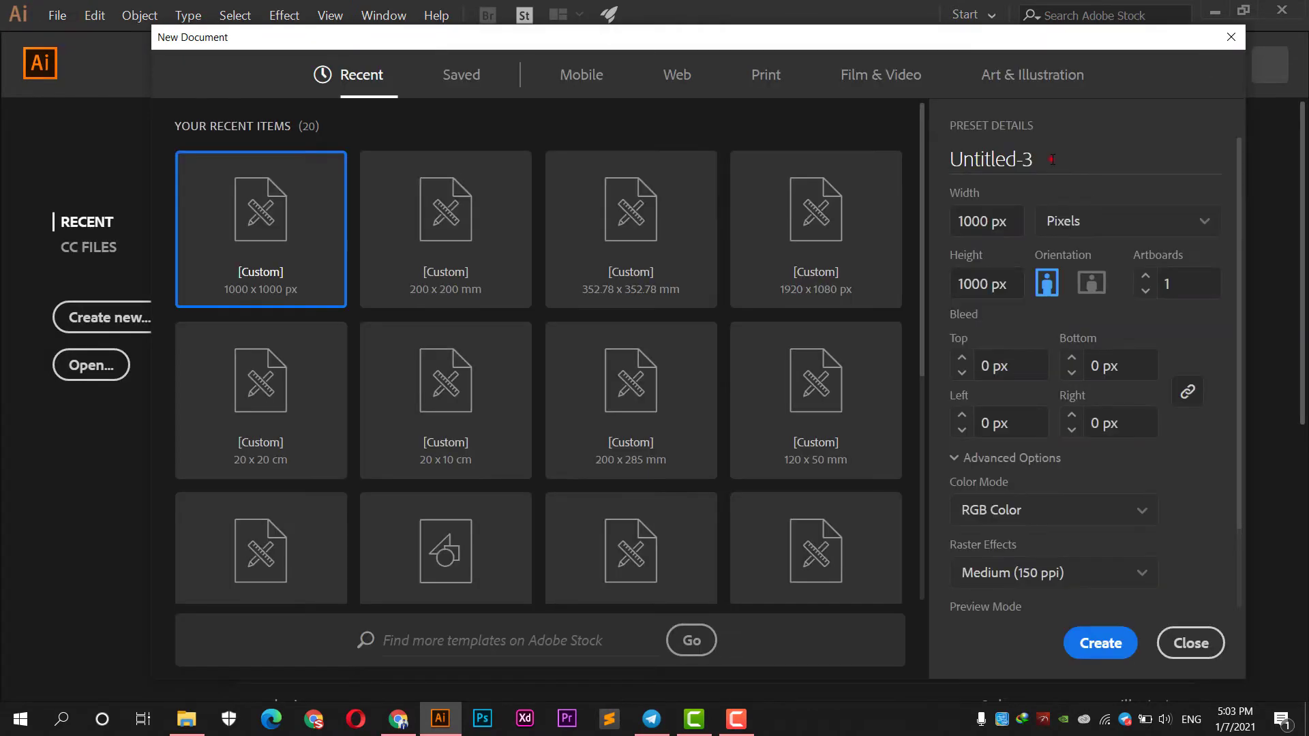
{"action": "left_click", "coordinate": [1052, 158]}
{"action": "type", "text": "Infinite Logo Design"}
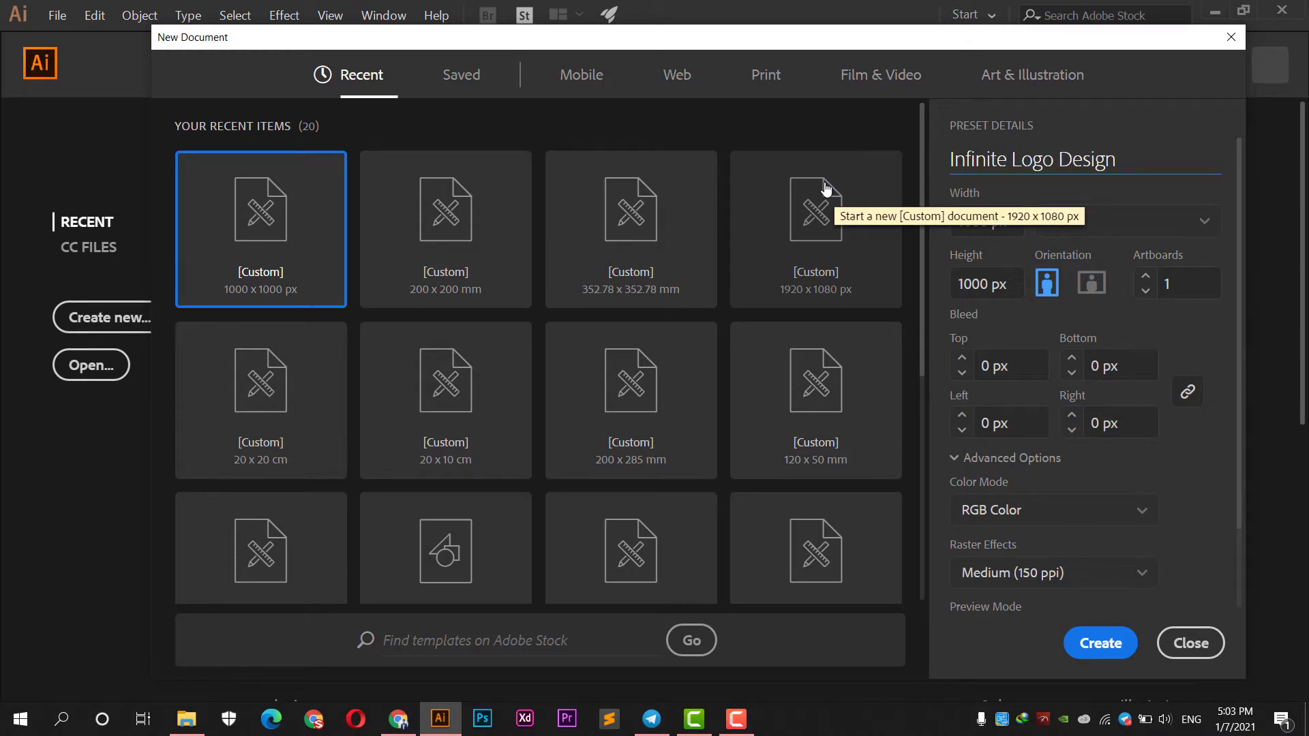
{"action": "left_click", "coordinate": [1093, 645]}
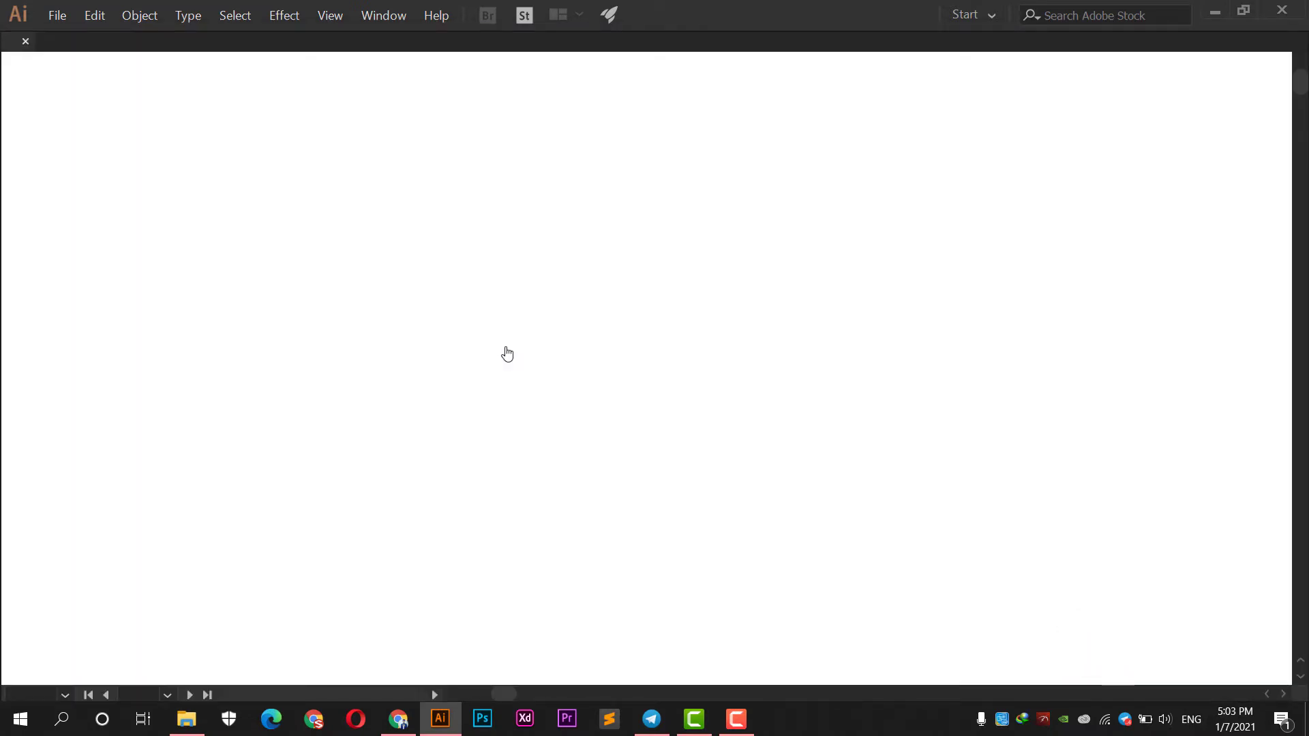
Draw a closed right-triangle path with the Pen tool on the artboard.
{"action": "scroll", "coordinate": [517, 374], "scroll_direction": "down", "scroll_amount": 2}
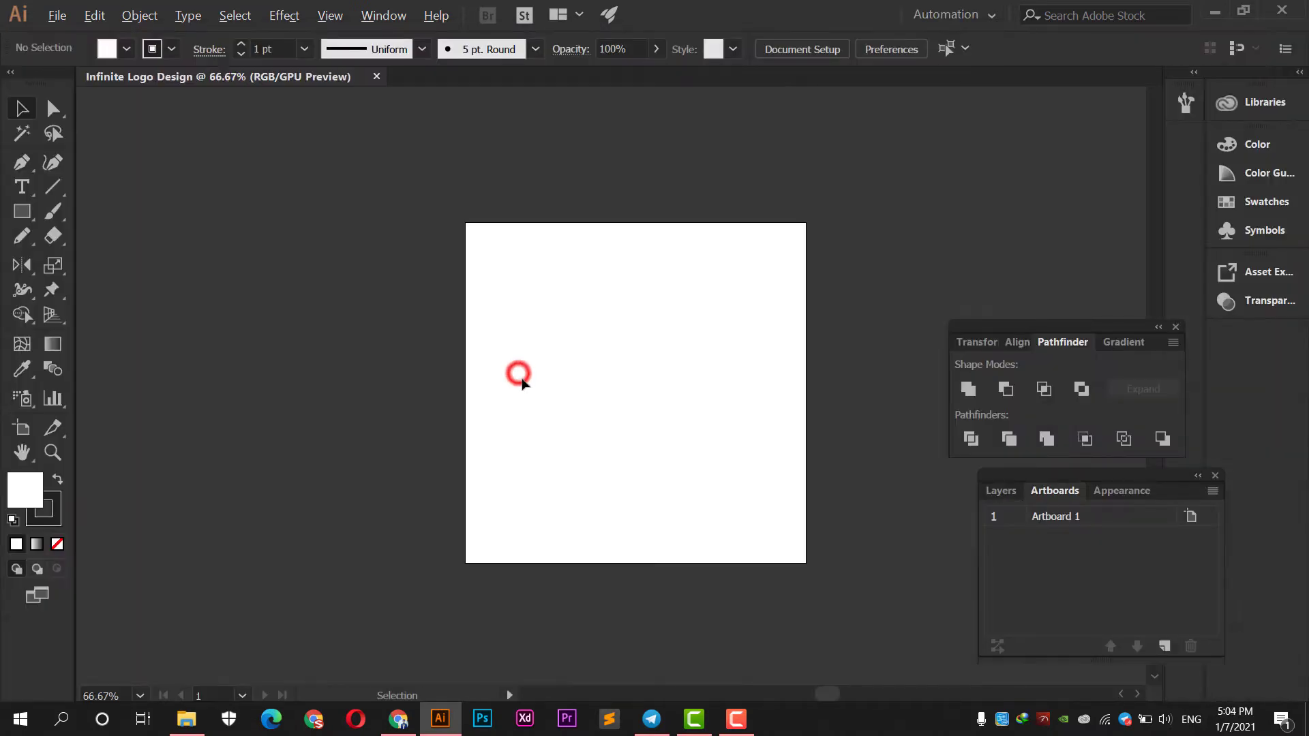
{"action": "scroll", "coordinate": [592, 381], "scroll_direction": "up", "scroll_amount": 1}
{"action": "scroll", "coordinate": [549, 371], "scroll_direction": "up", "scroll_amount": 1}
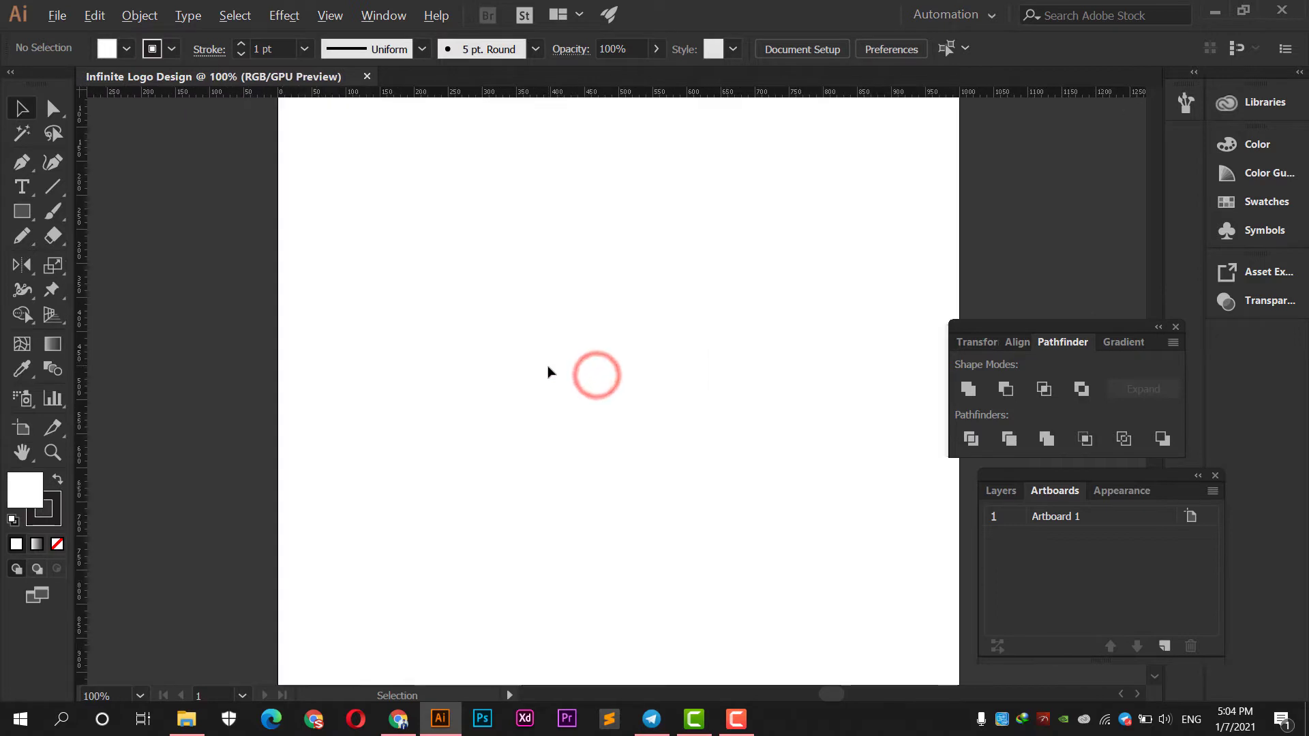
{"action": "scroll", "coordinate": [550, 371], "scroll_direction": "down", "scroll_amount": 1}
{"action": "left_click_drag", "start_coordinate": [512, 362], "coordinate": [538, 361]}
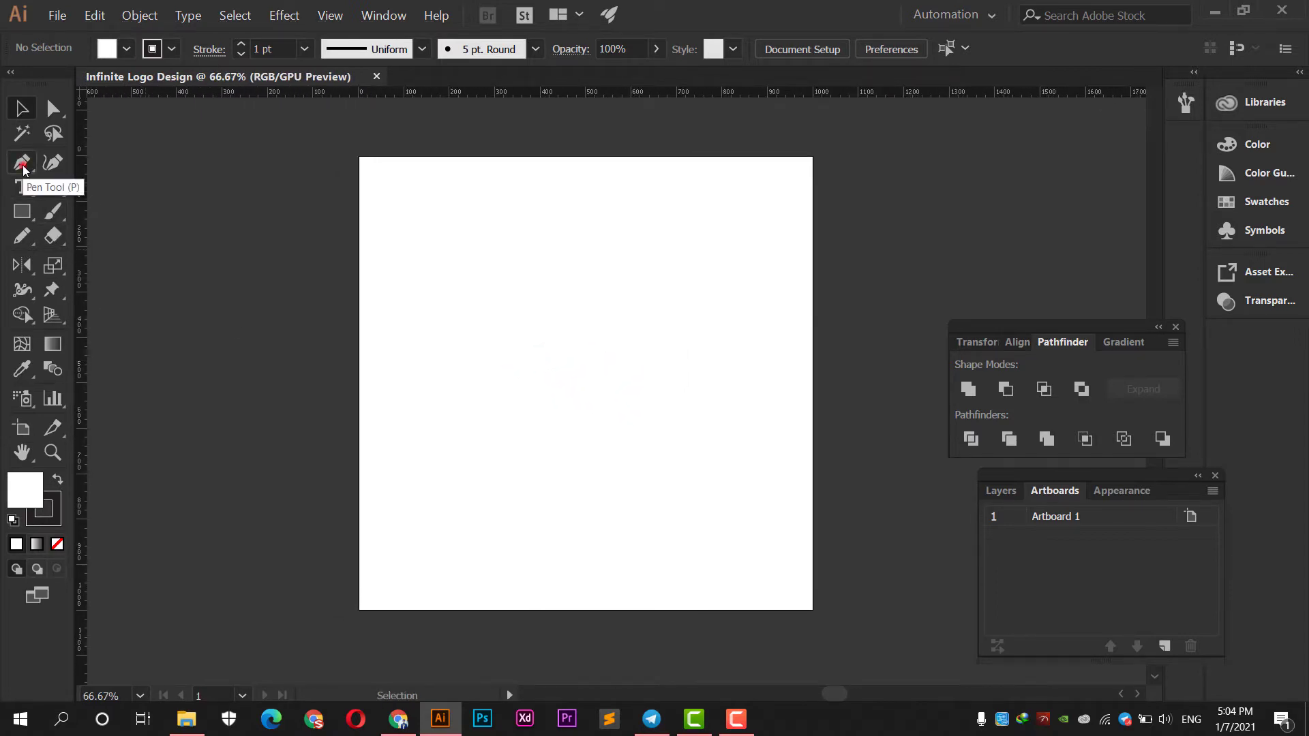
{"action": "left_click", "coordinate": [578, 244]}
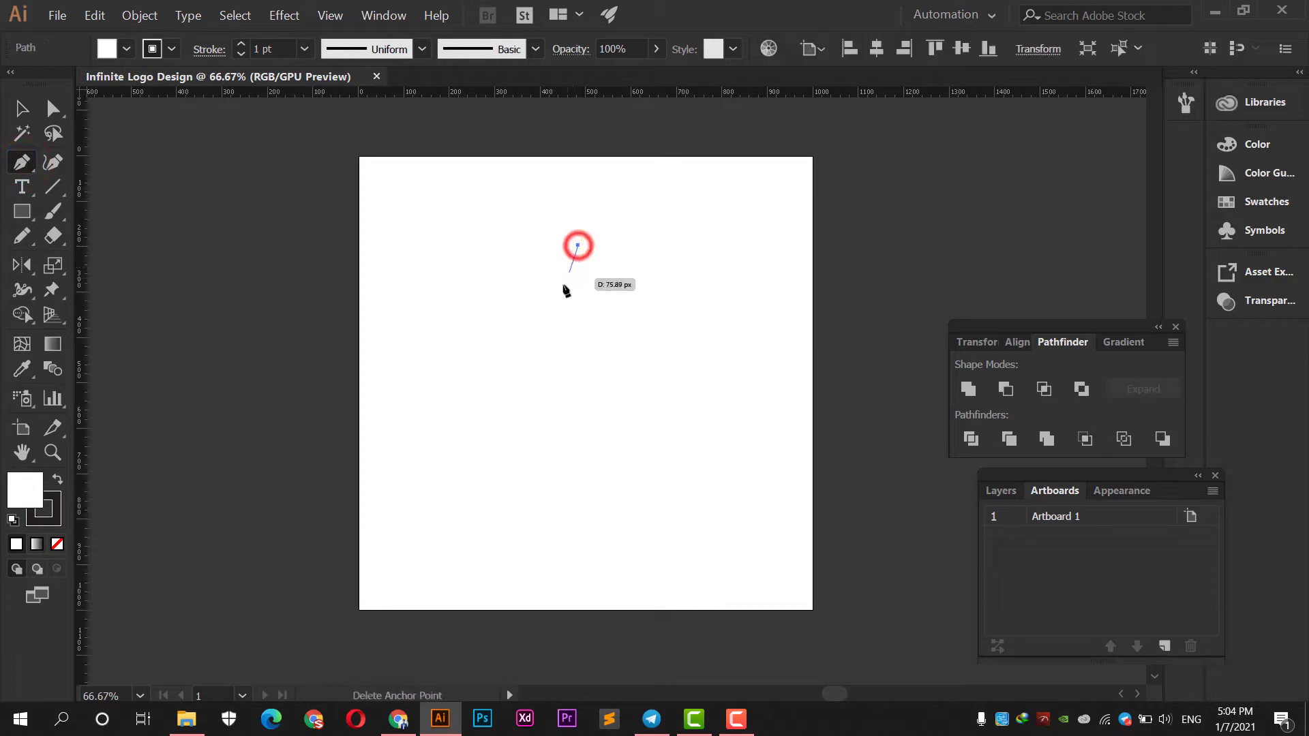
{"action": "left_click", "coordinate": [523, 352]}
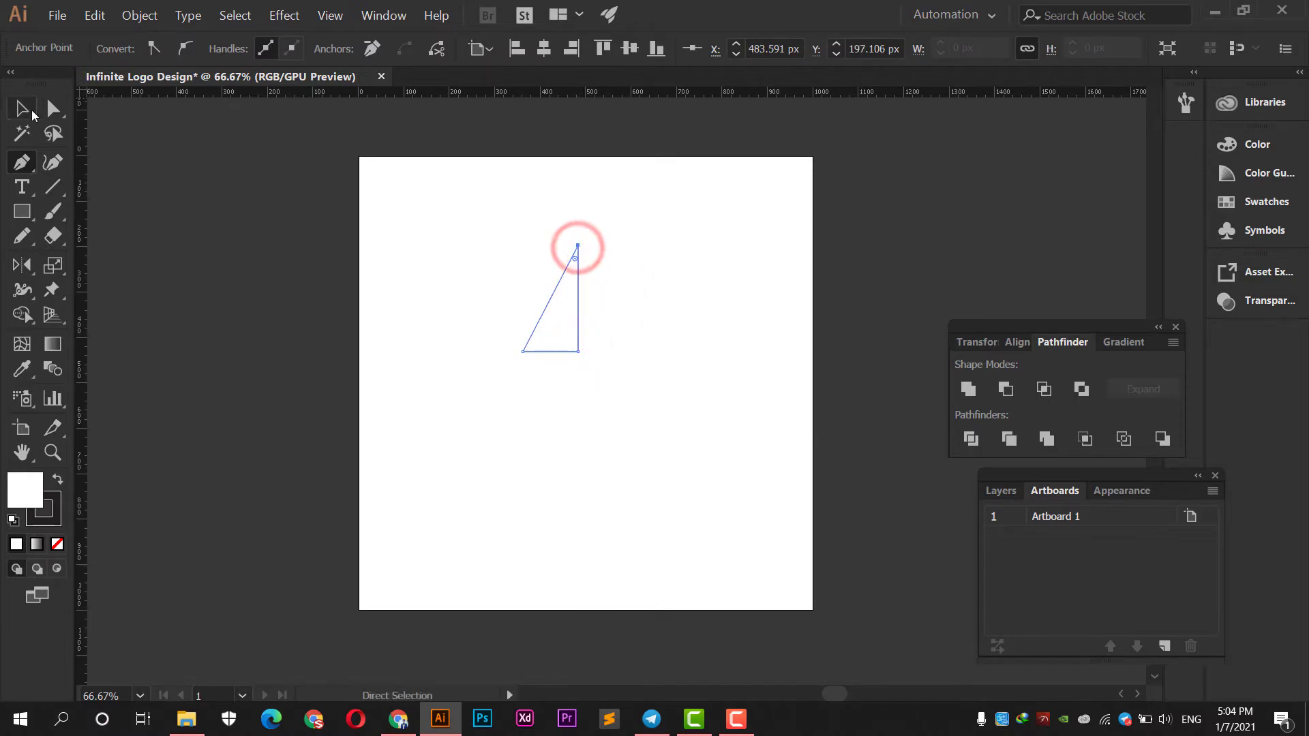
{"action": "left_click", "coordinate": [24, 109]}
Give the triangle no fill and a 10 pt stroke.
{"action": "left_click", "coordinate": [363, 284]}
{"action": "left_click_drag", "start_coordinate": [453, 248], "coordinate": [577, 337]}
{"action": "left_click", "coordinate": [20, 490]}
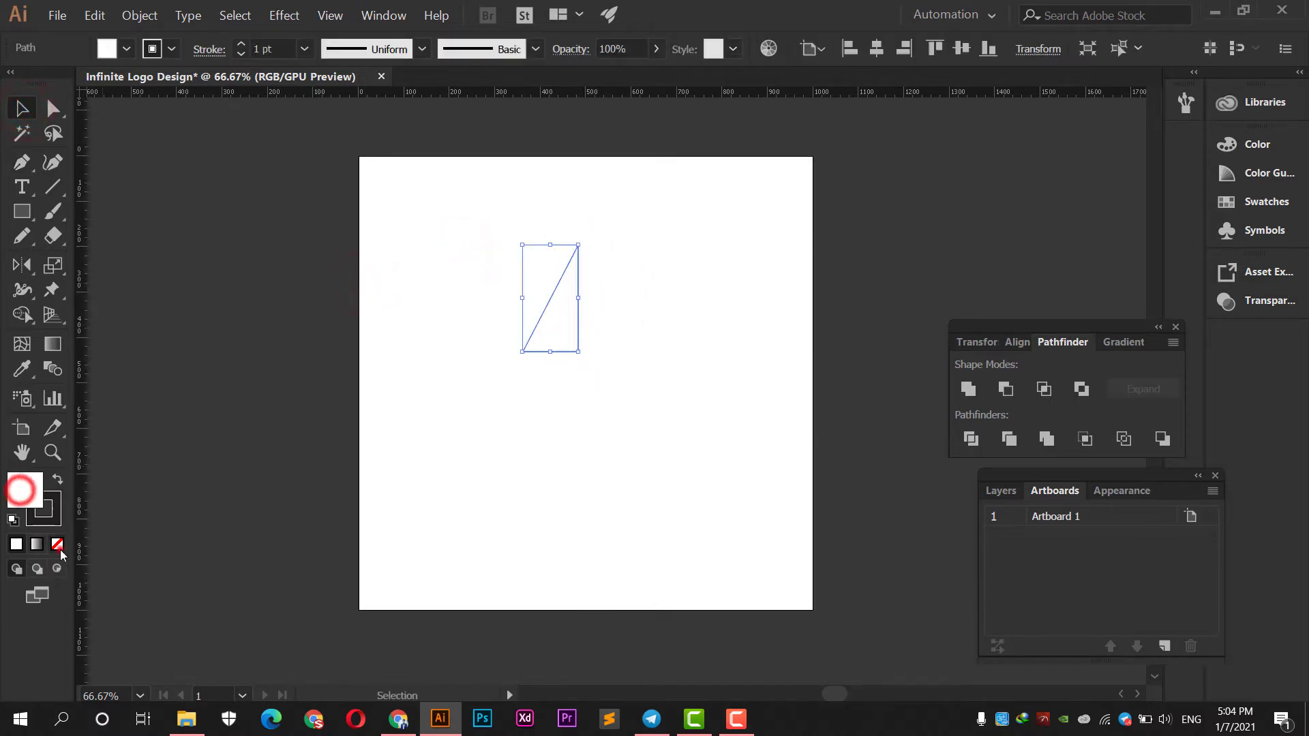
{"action": "left_click", "coordinate": [59, 545]}
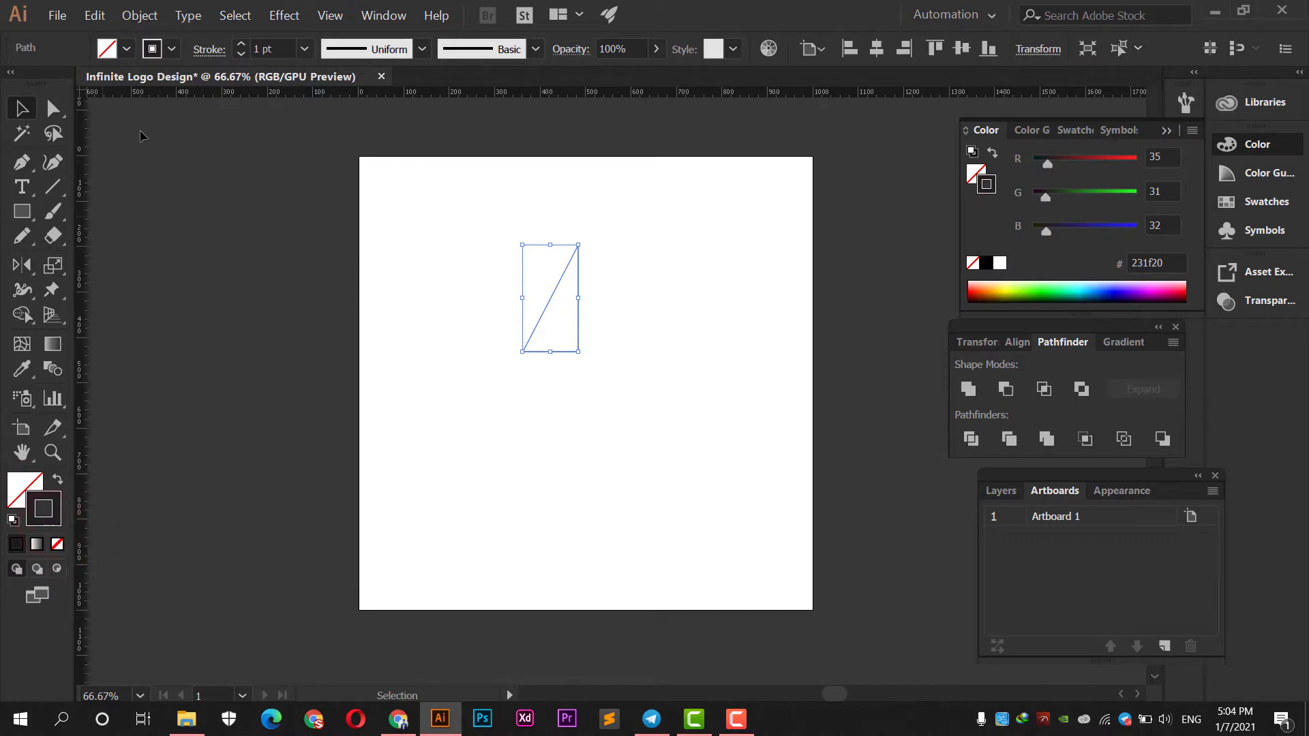
{"action": "left_click", "coordinate": [304, 49]}
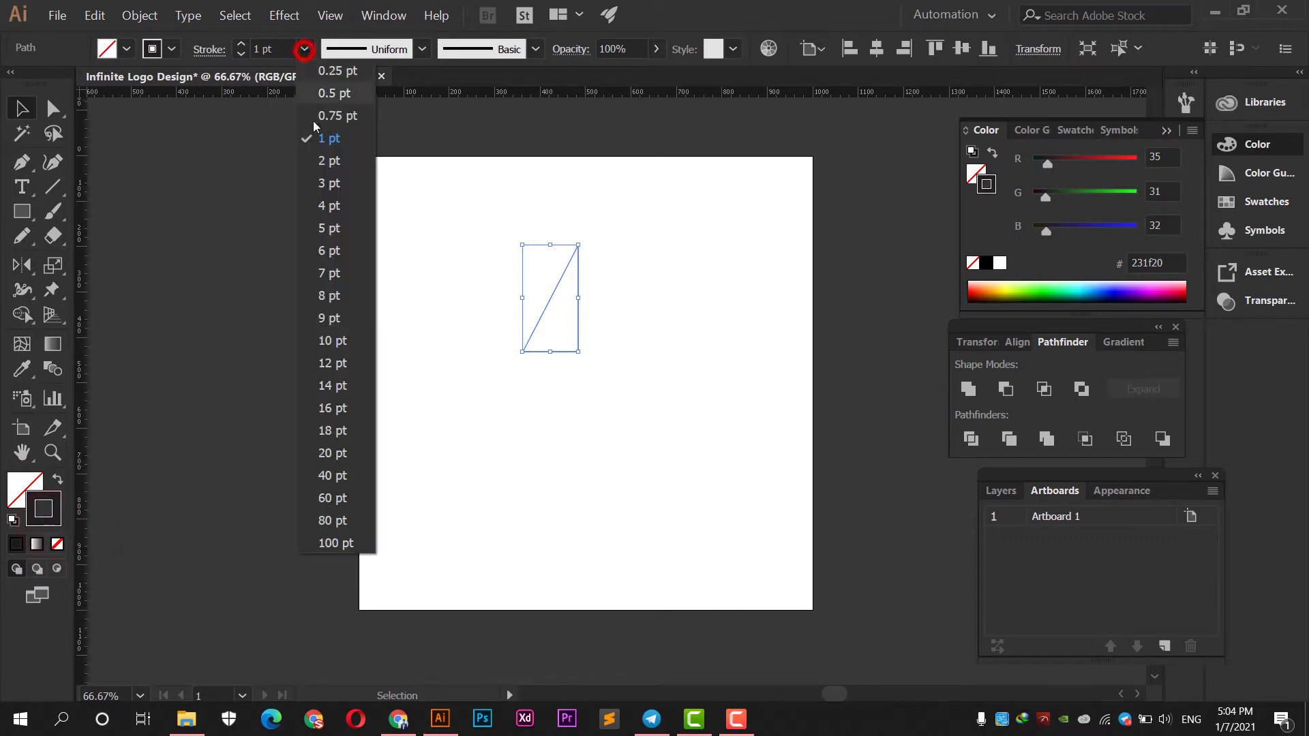
{"action": "left_click", "coordinate": [334, 341]}
{"action": "key", "text": "ctrl+plus"}
{"action": "key", "text": "ctrl+plus"}
Reflect-copy the triangle vertically and unite both halves in Pathfinder into one triangle.
{"action": "right_click", "coordinate": [555, 298]}
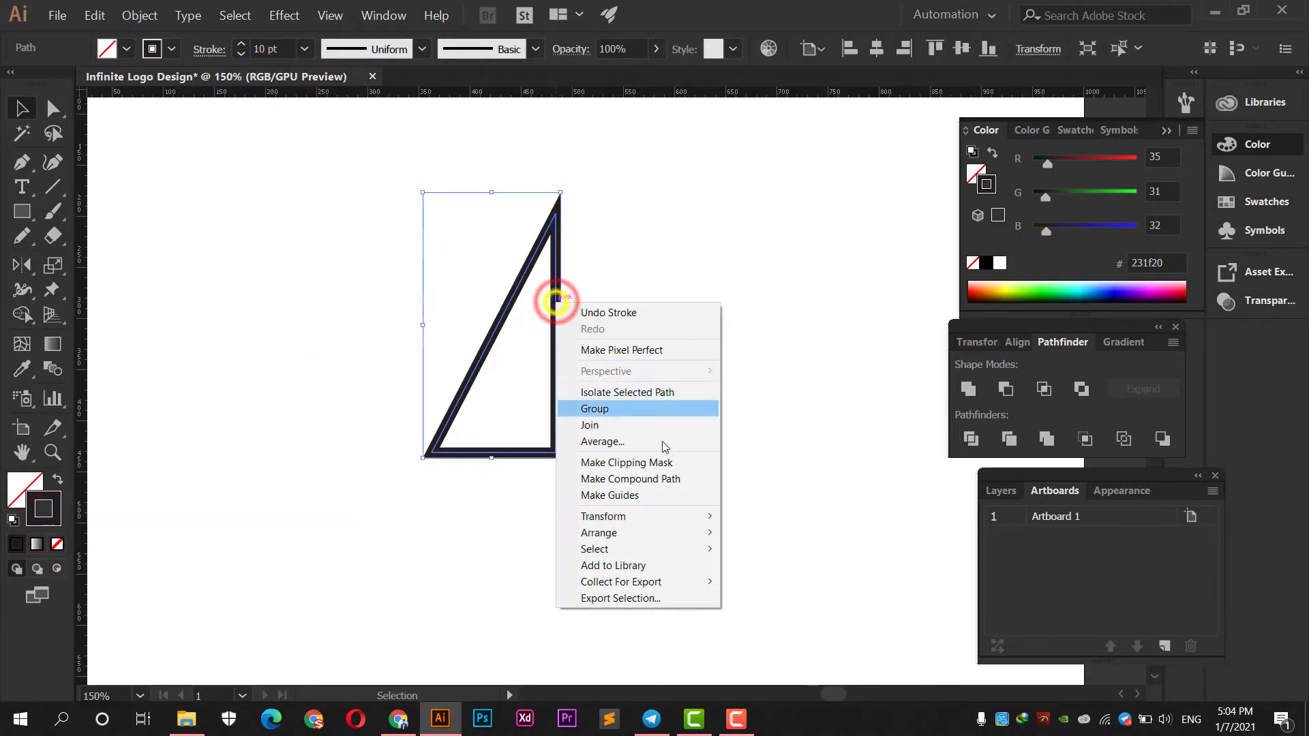
{"action": "left_click", "coordinate": [668, 516]}
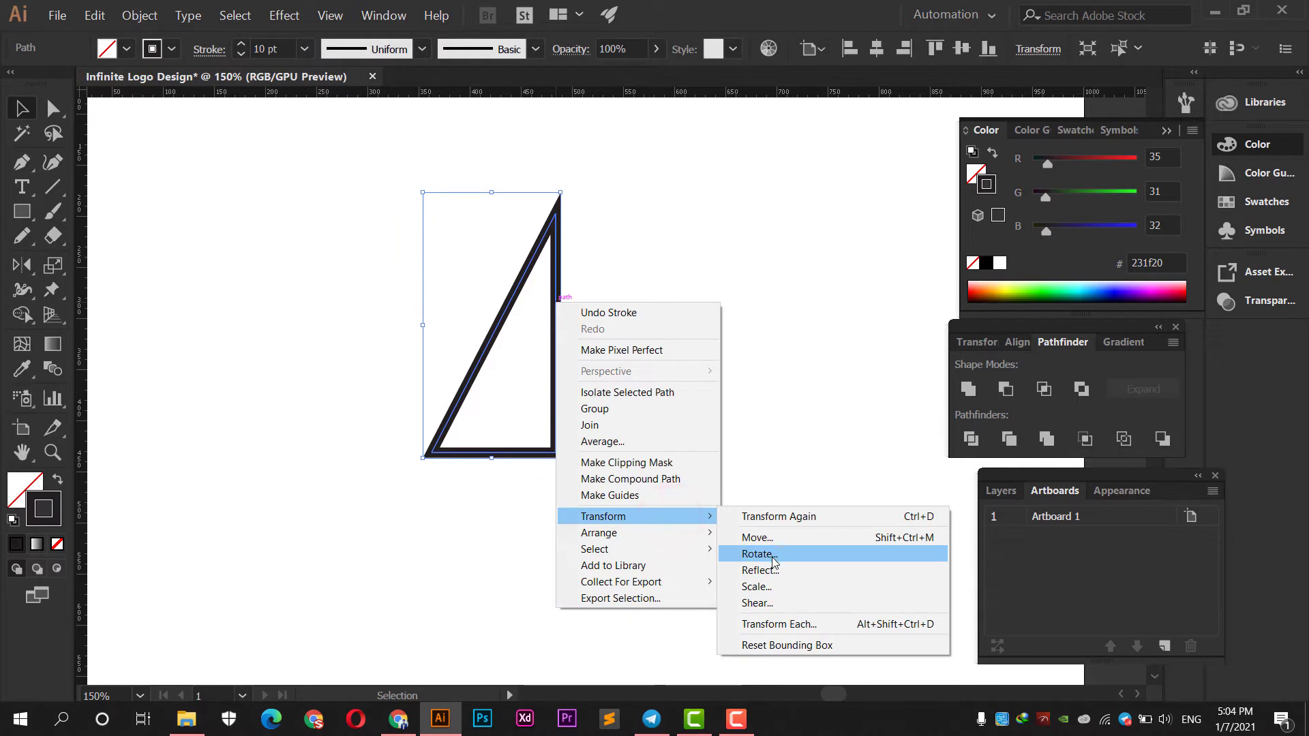
{"action": "left_click", "coordinate": [772, 570]}
{"action": "left_click", "coordinate": [805, 296]}
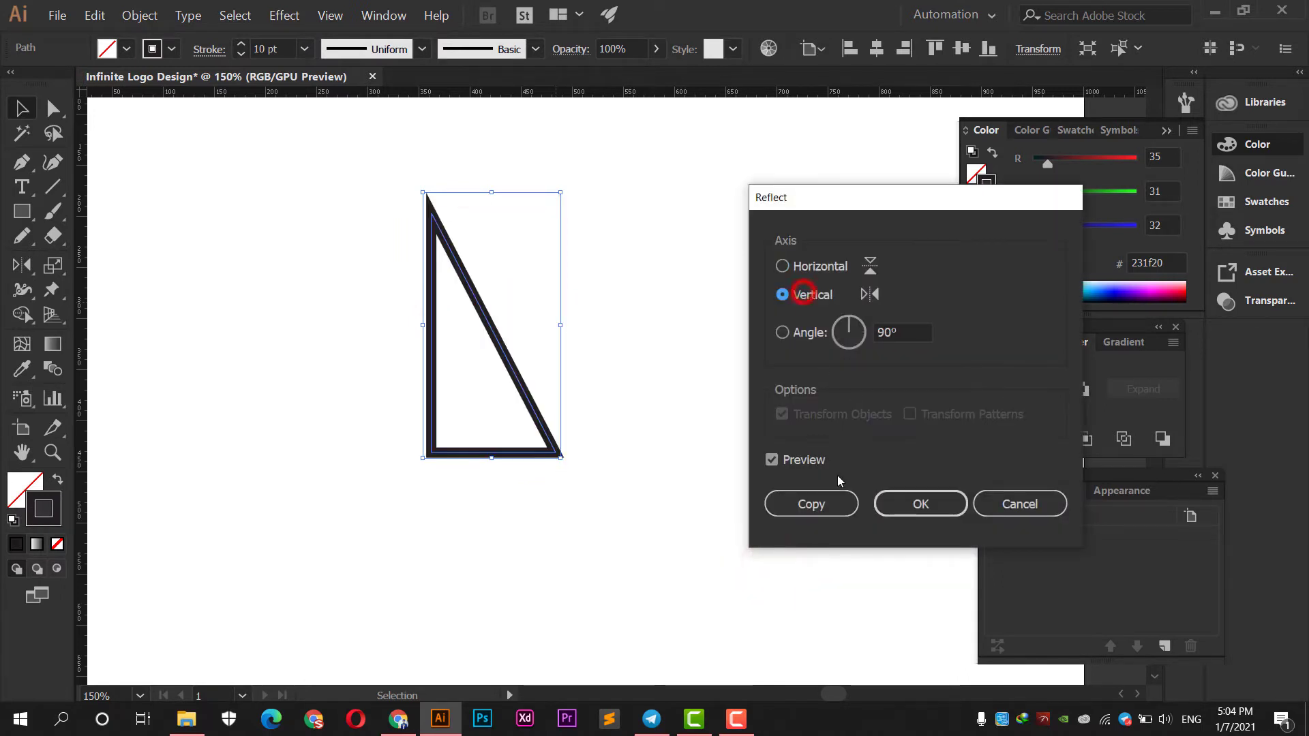
{"action": "left_click", "coordinate": [835, 505]}
{"action": "left_click", "coordinate": [666, 383]}
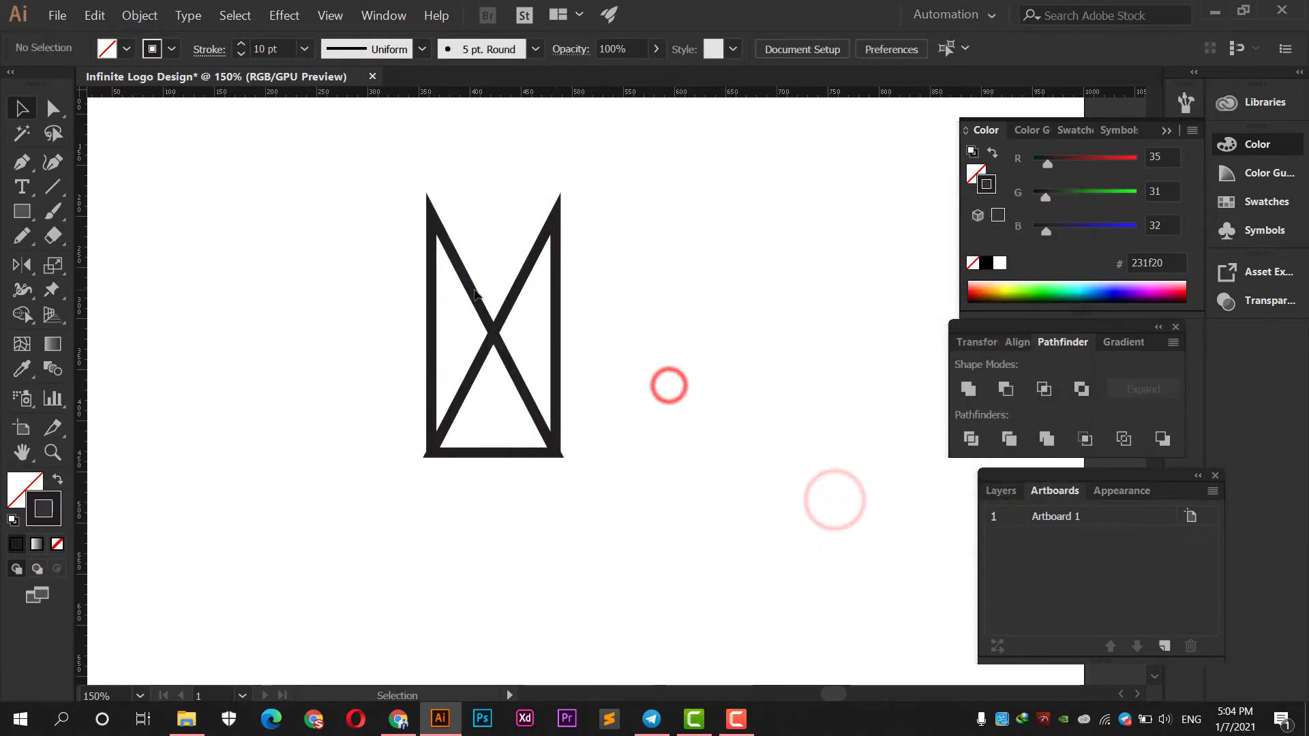
{"action": "left_click_drag", "start_coordinate": [471, 290], "coordinate": [600, 299]}
{"action": "left_click_drag", "start_coordinate": [674, 567], "coordinate": [543, 390]}
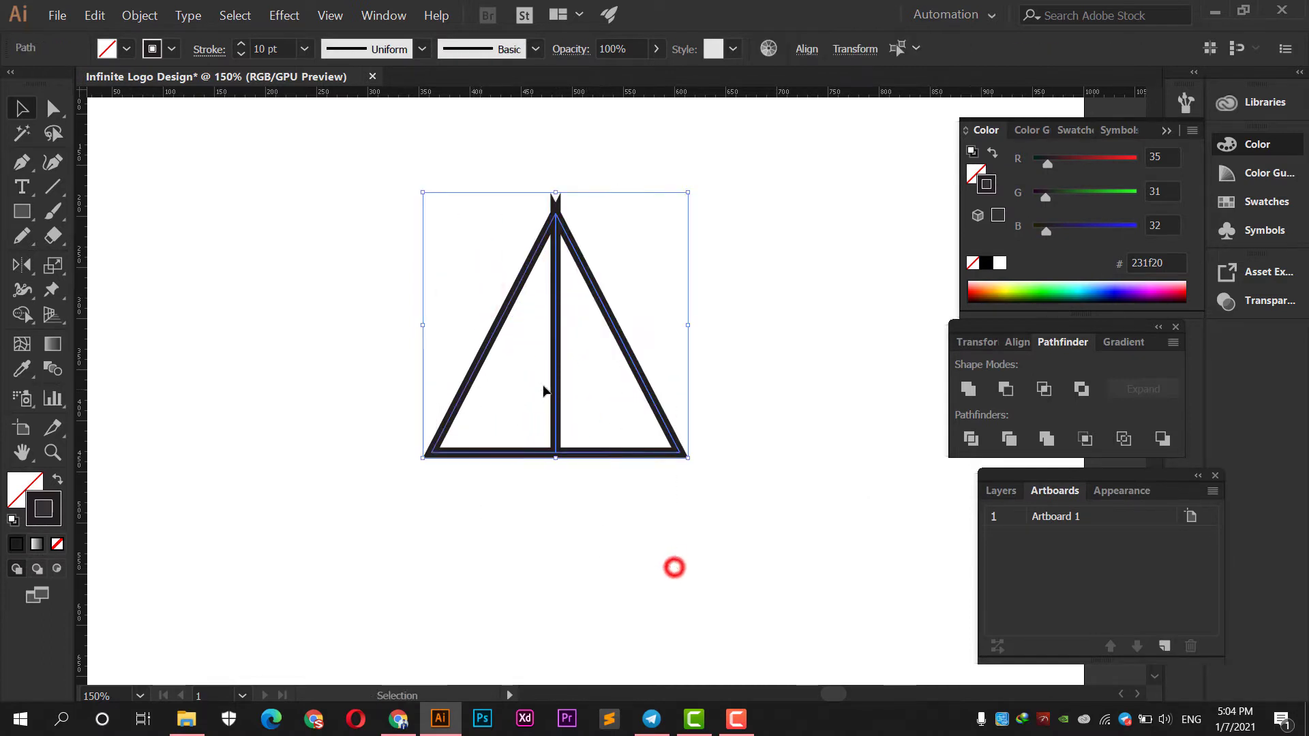
{"action": "left_click", "coordinate": [971, 389]}
{"action": "left_click", "coordinate": [780, 339]}
Move the triangle lower and make a horizontally reflected, upside-down copy.
{"action": "key", "text": "ctrl+minus"}
{"action": "key", "text": "ctrl+minus"}
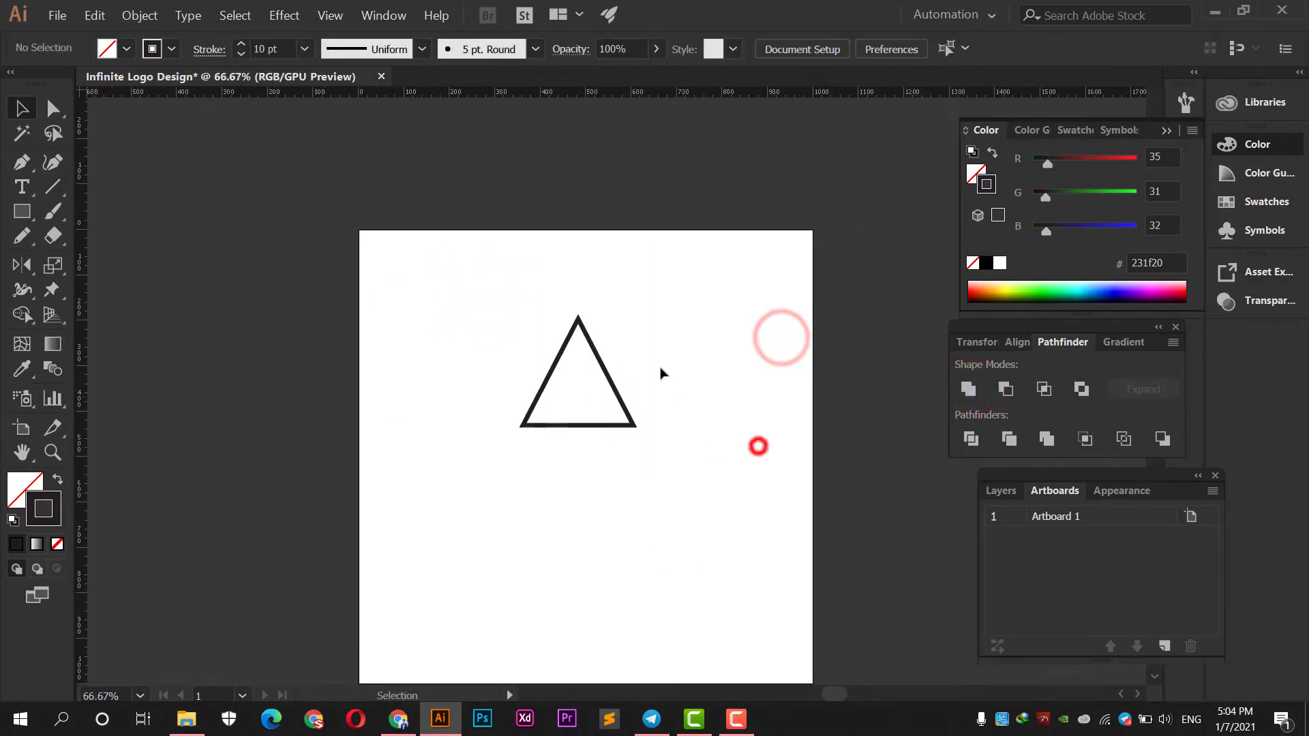
{"action": "left_click_drag", "start_coordinate": [600, 365], "coordinate": [596, 488]}
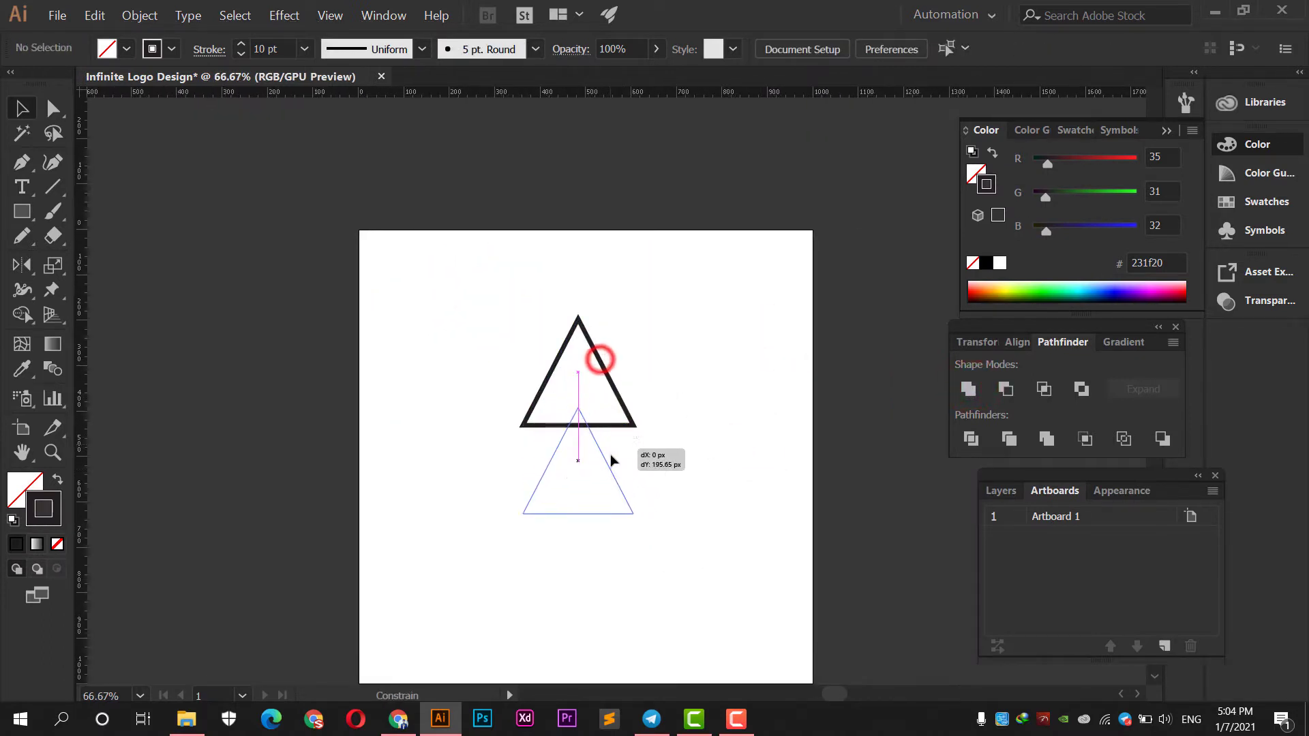
{"action": "left_click", "coordinate": [669, 476]}
{"action": "scroll", "coordinate": [603, 503], "scroll_direction": "up", "scroll_amount": 2}
{"action": "left_click", "coordinate": [592, 492]}
{"action": "right_click", "coordinate": [588, 495]}
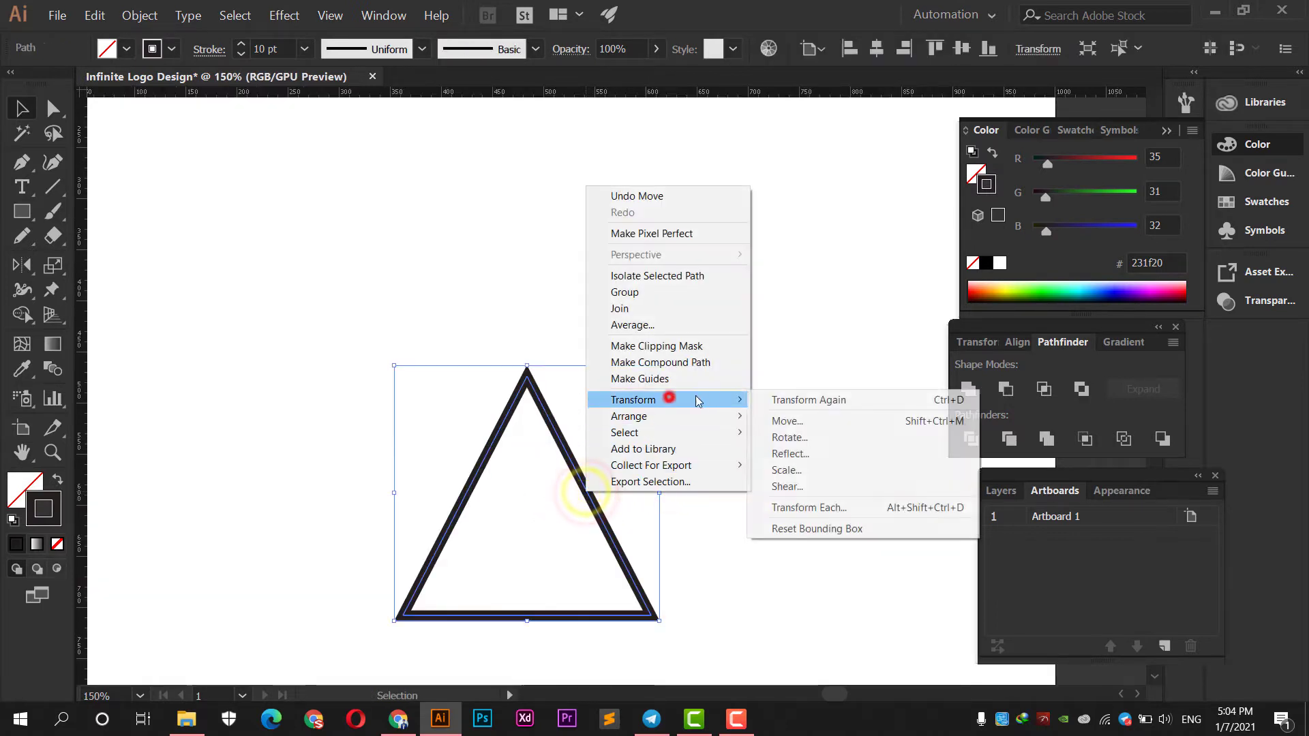
{"action": "left_click", "coordinate": [769, 454]}
{"action": "left_click", "coordinate": [822, 266]}
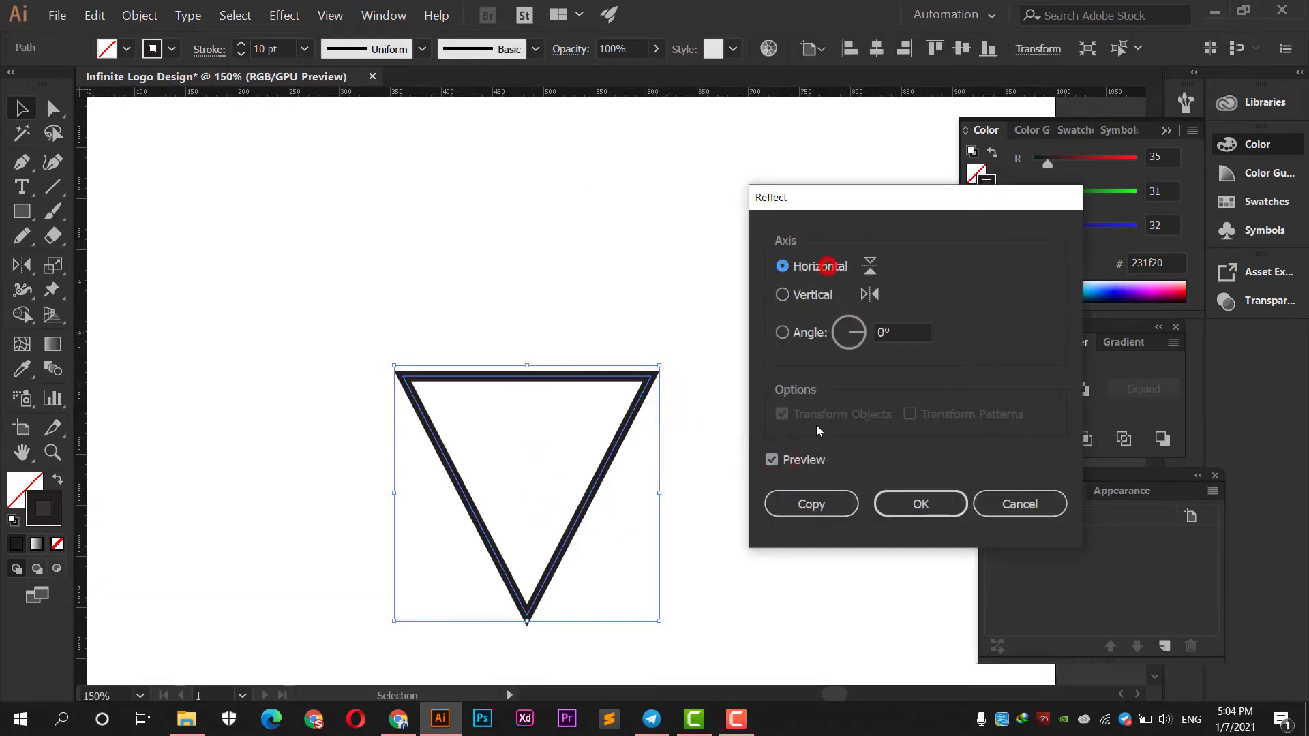
{"action": "left_click", "coordinate": [813, 504]}
{"action": "left_click", "coordinate": [737, 532]}
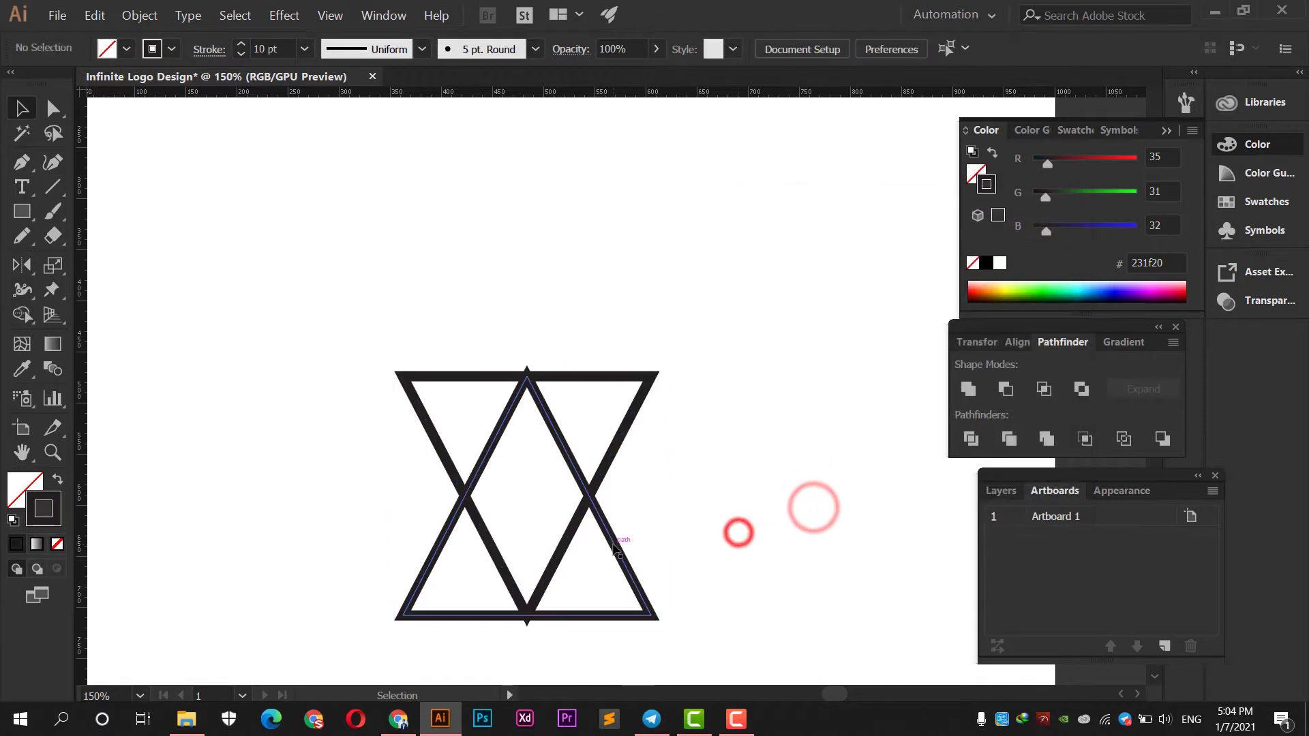
Drag the upright triangle up to overlap the inverted one as an hourglass.
{"action": "mouse_move", "coordinate": [680, 604]}
{"action": "left_mouse_down"}
{"action": "mouse_move", "coordinate": [679, 402]}
{"action": "mouse_move", "coordinate": [692, 455]}
{"action": "left_mouse_up"}
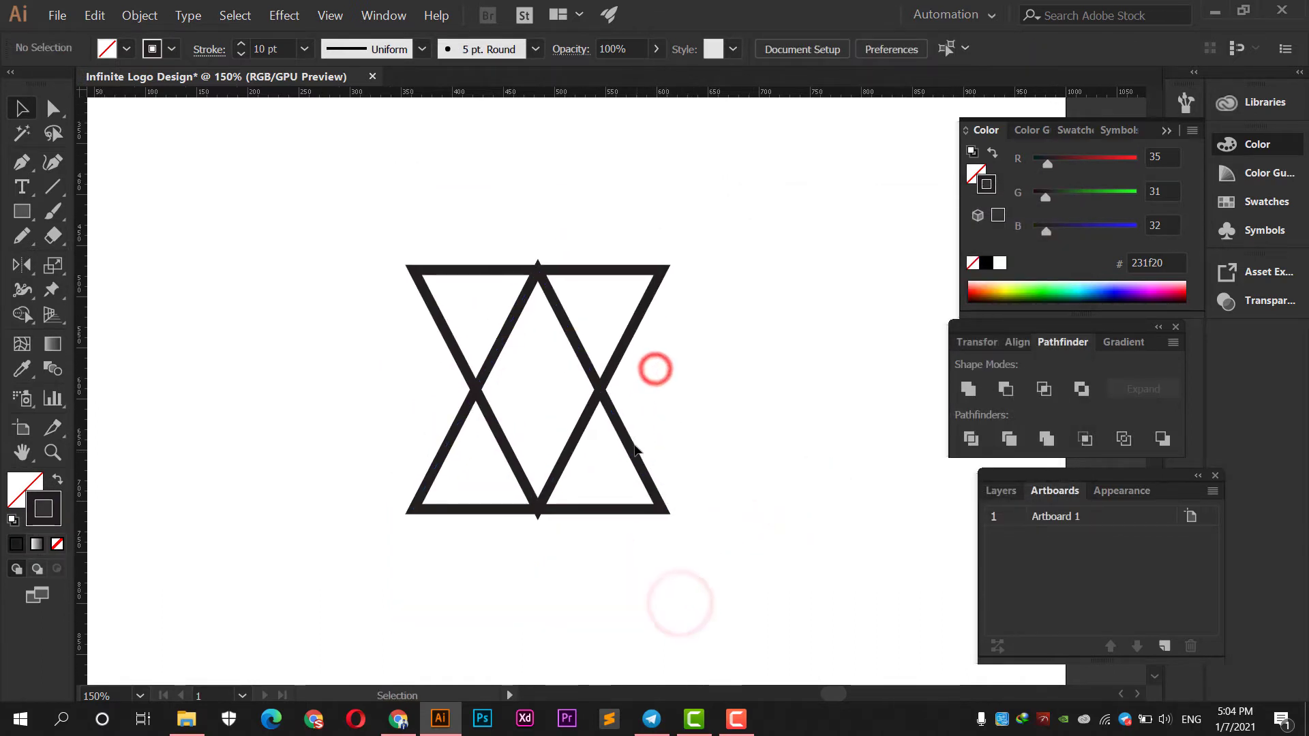
{"action": "mouse_move", "coordinate": [623, 428]}
{"action": "left_mouse_down"}
{"action": "mouse_move", "coordinate": [636, 551]}
{"action": "mouse_move", "coordinate": [702, 520]}
{"action": "mouse_move", "coordinate": [556, 268]}
{"action": "left_mouse_up"}
{"action": "scroll", "coordinate": [701, 482], "scroll_direction": "down", "scroll_amount": 3}
{"action": "key", "text": "ctrl+minus"}
{"action": "left_click_drag", "start_coordinate": [753, 330], "coordinate": [720, 480]}
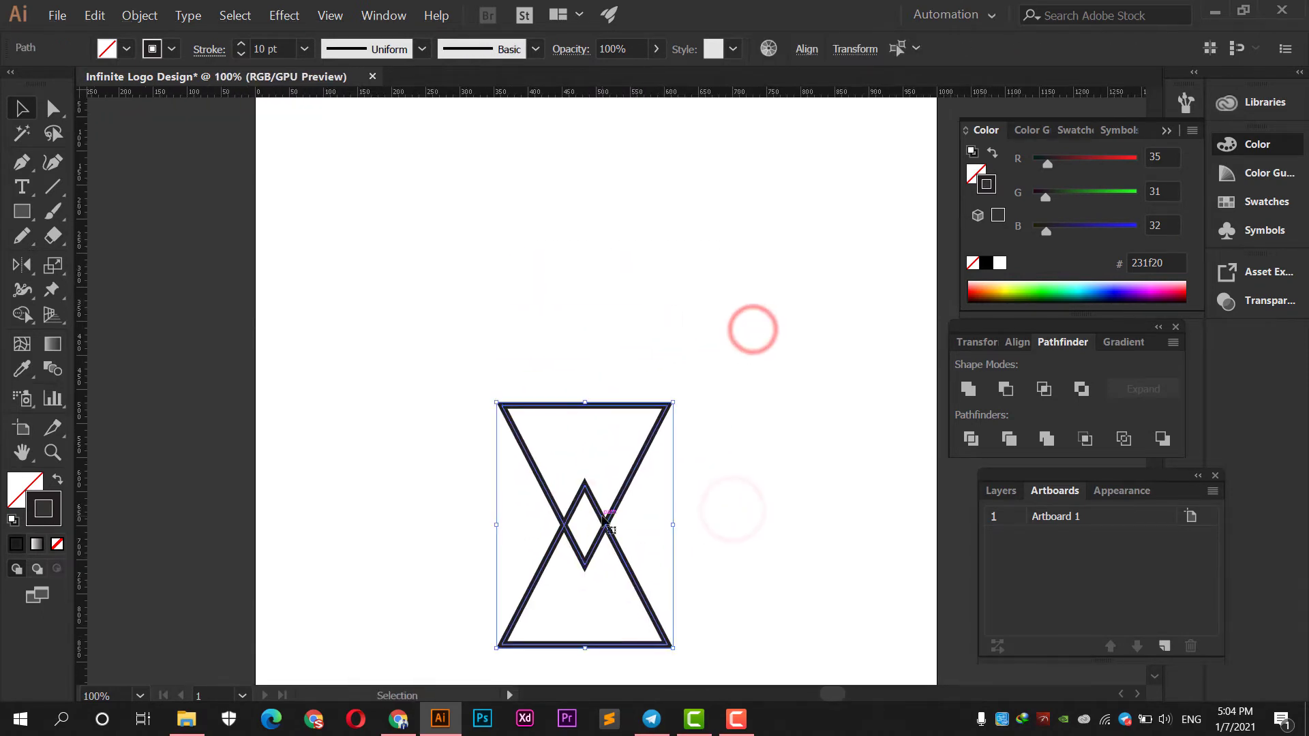
{"action": "left_click_drag", "start_coordinate": [600, 519], "coordinate": [590, 368]}
{"action": "scroll", "coordinate": [641, 336], "scroll_direction": "up", "scroll_amount": 1, "text": "alt"}
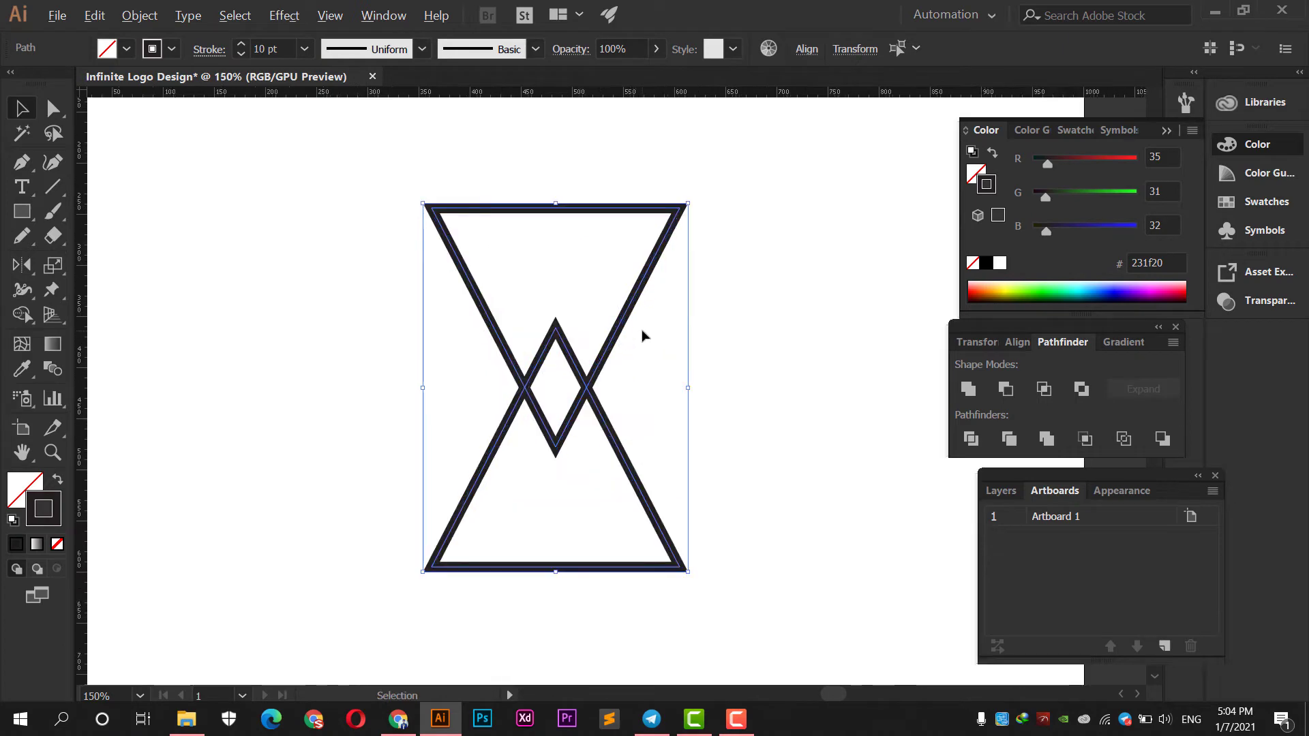
Expand the triangles' strokes into filled shapes.
{"action": "left_click", "coordinate": [140, 15]}
{"action": "left_click", "coordinate": [190, 169]}
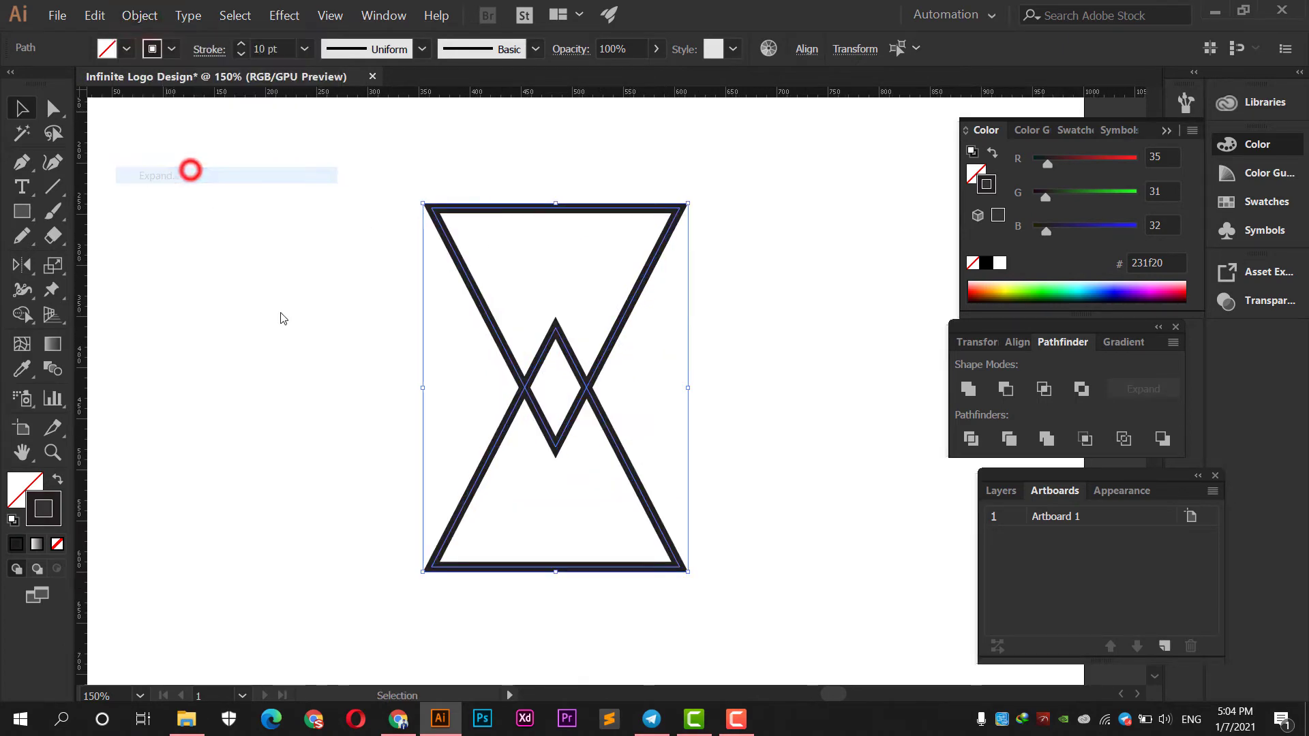
{"action": "left_click", "coordinate": [603, 474]}
{"action": "left_click", "coordinate": [737, 409]}
{"action": "left_click", "coordinate": [600, 425]}
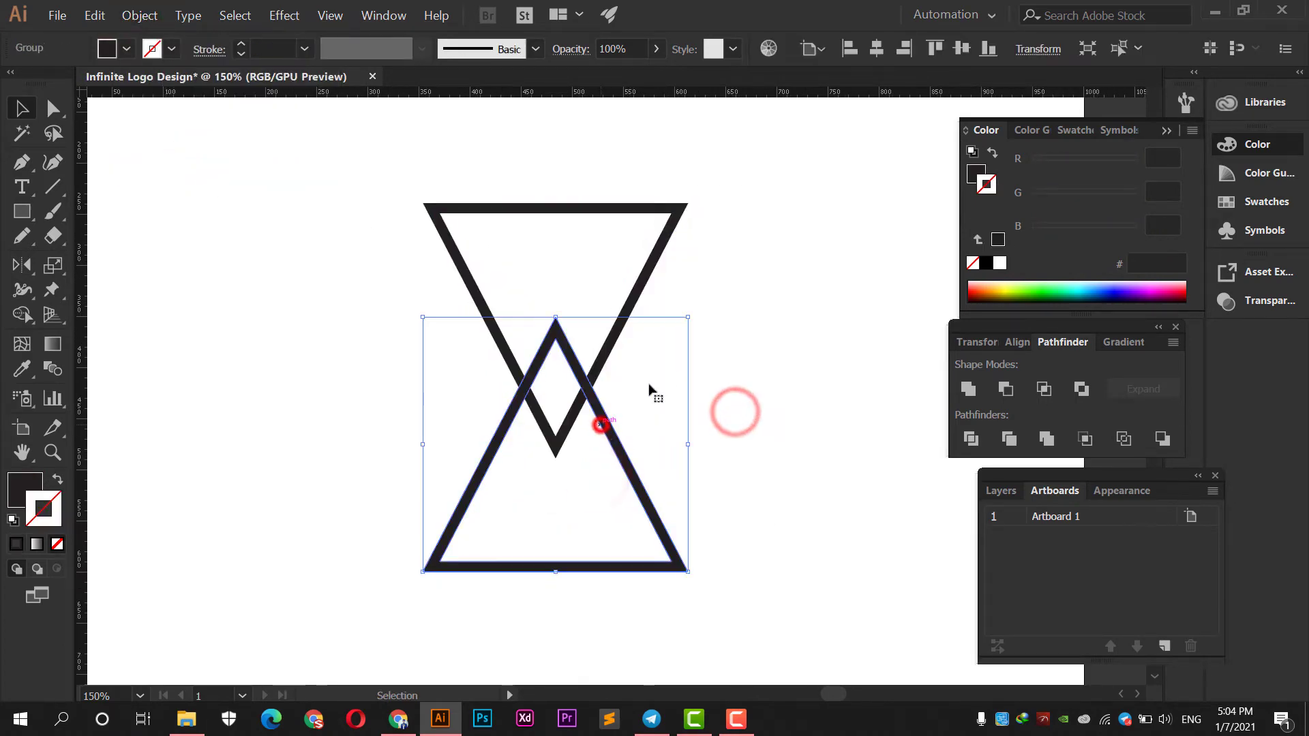
{"action": "left_click", "coordinate": [704, 358]}
Apply a 10 px Offset Path with Miter joins to the lower triangle.
{"action": "left_click", "coordinate": [609, 422]}
{"action": "left_click", "coordinate": [139, 15]}
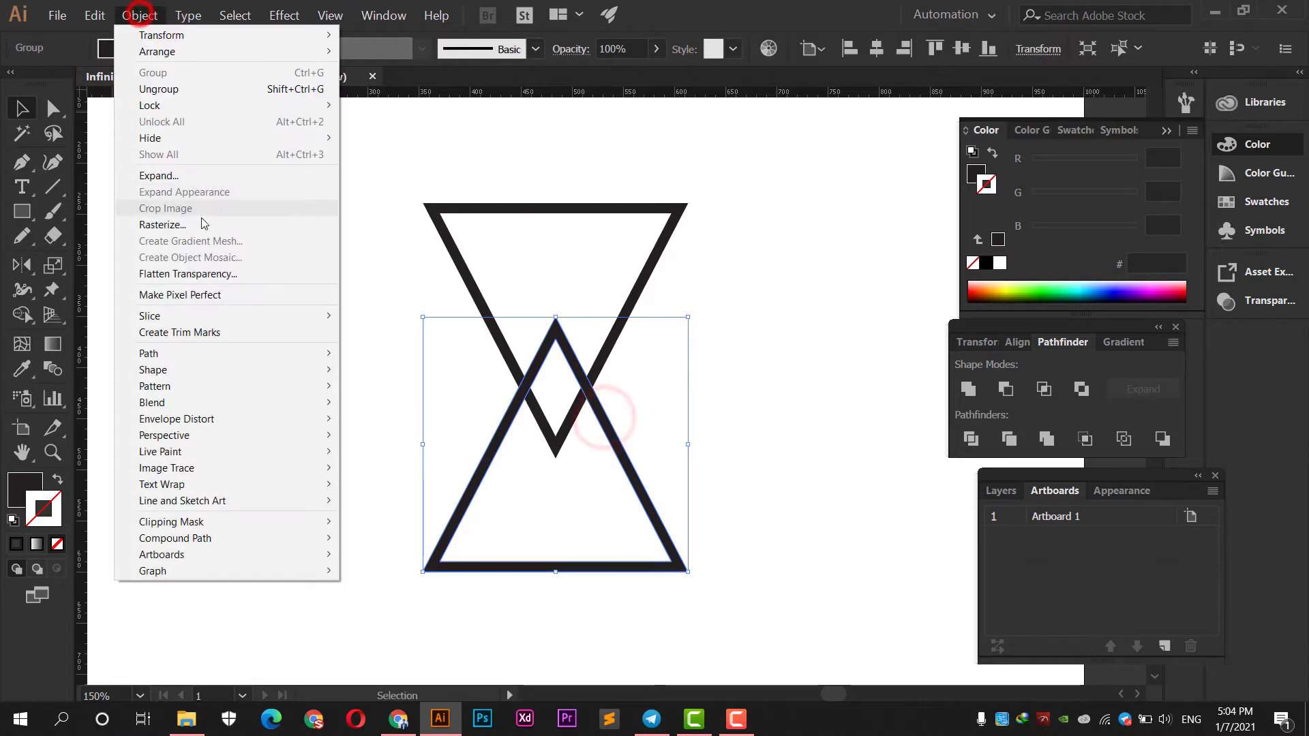
{"action": "mouse_move", "coordinate": [149, 354]}
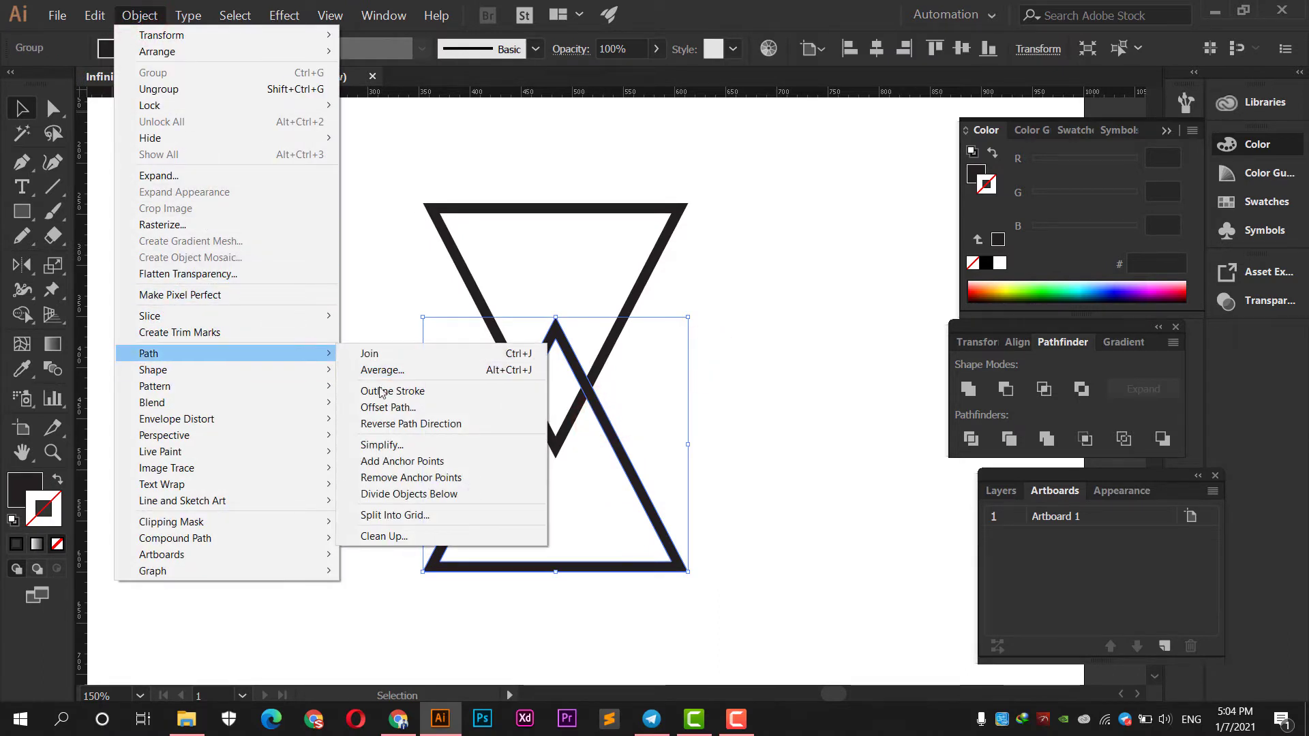
{"action": "left_click", "coordinate": [383, 408]}
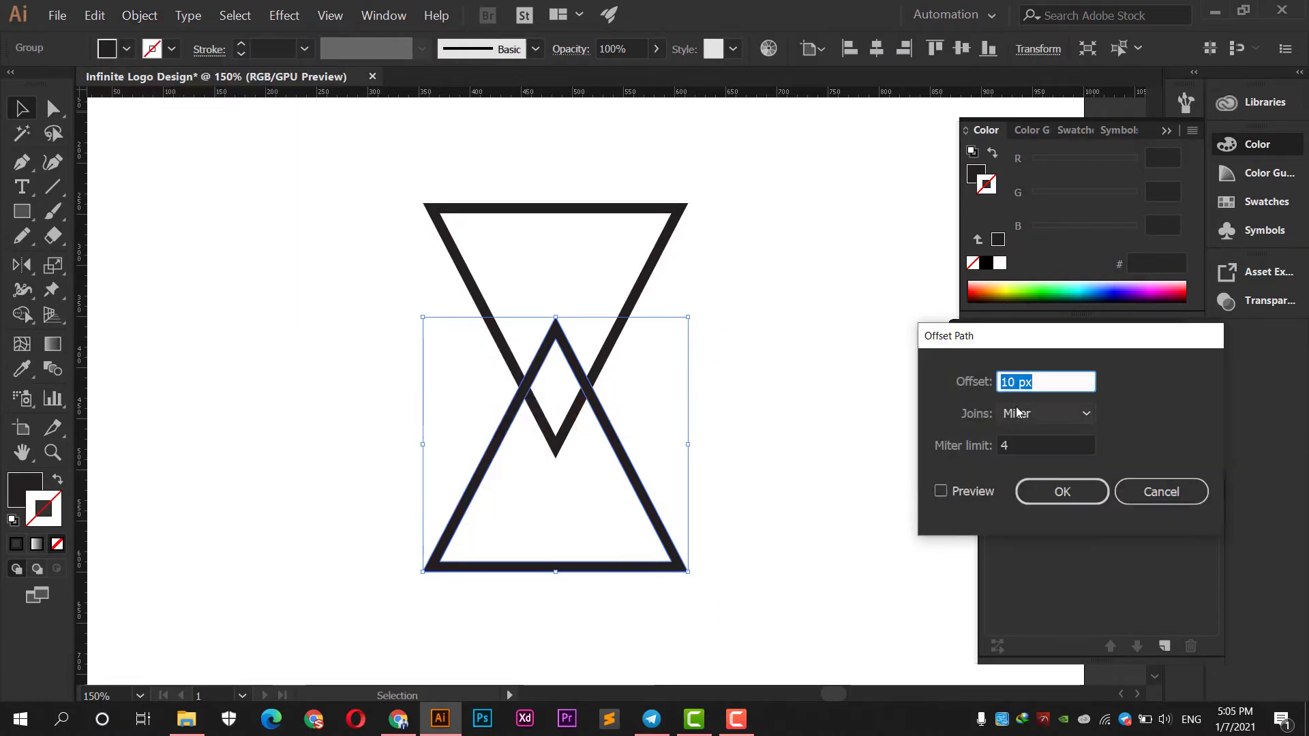
{"action": "left_click", "coordinate": [968, 491]}
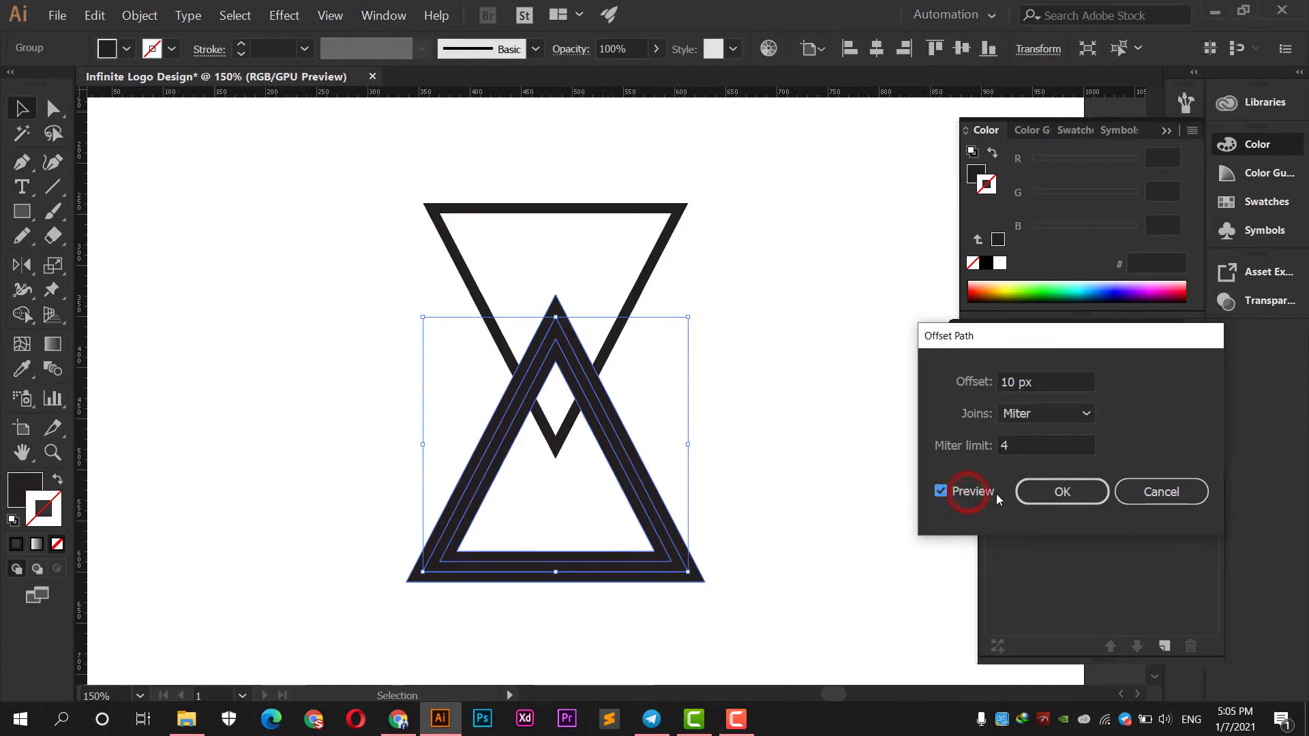
{"action": "left_click", "coordinate": [1042, 492]}
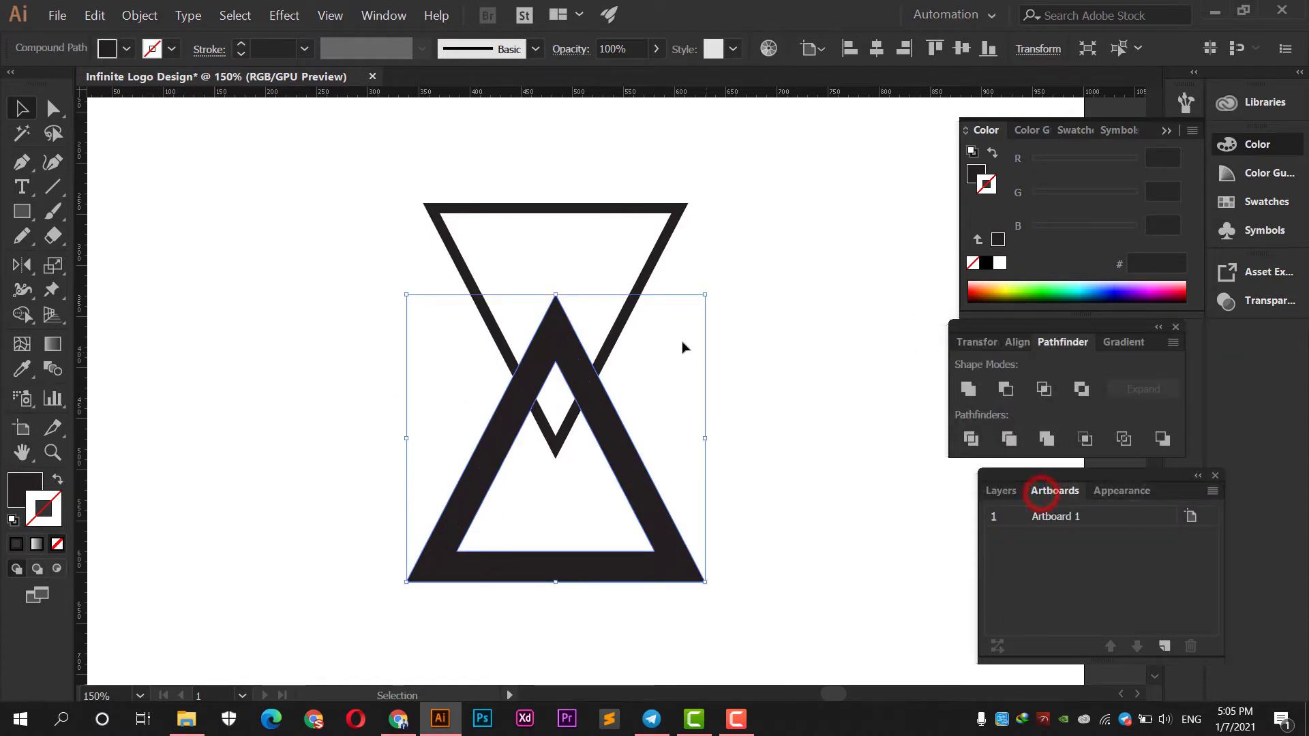
Use Shape Builder to remove the offset ring where the triangles cross.
{"action": "left_click", "coordinate": [628, 312], "text": "shift"}
{"action": "left_click", "coordinate": [22, 315]}
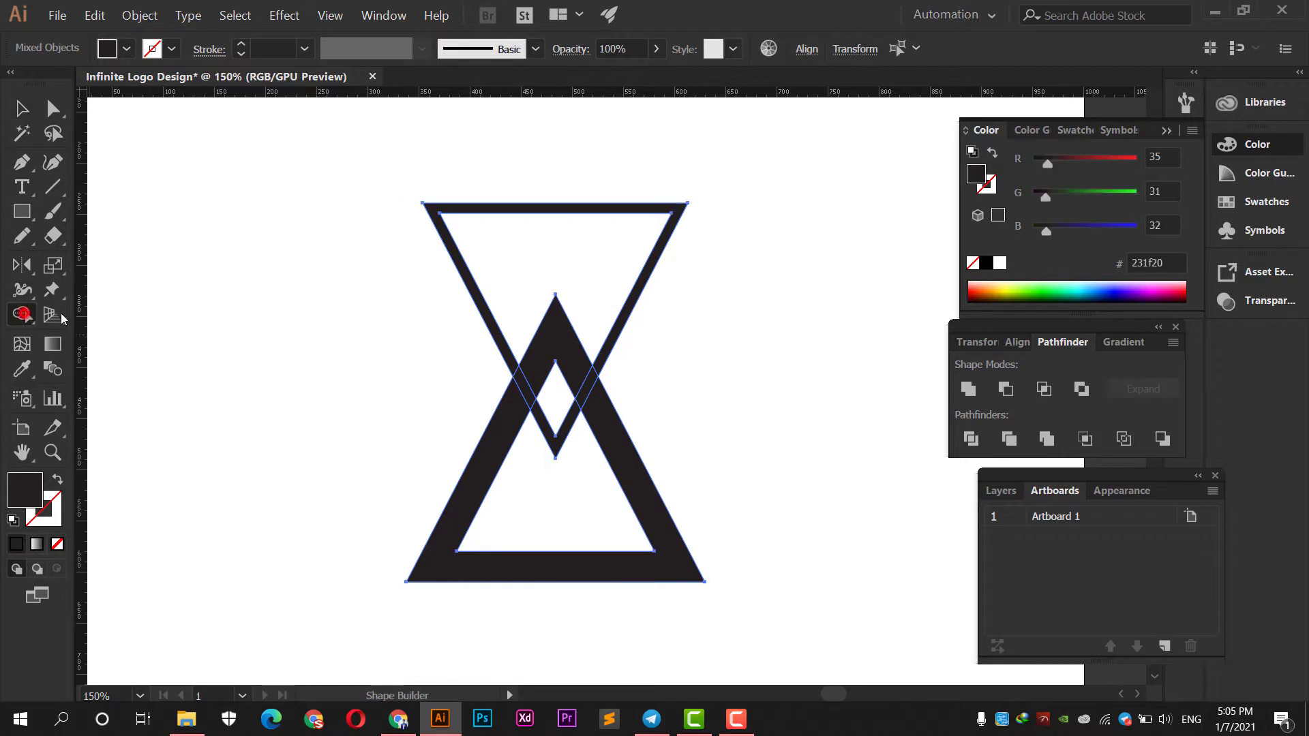
{"action": "left_click", "coordinate": [562, 332]}
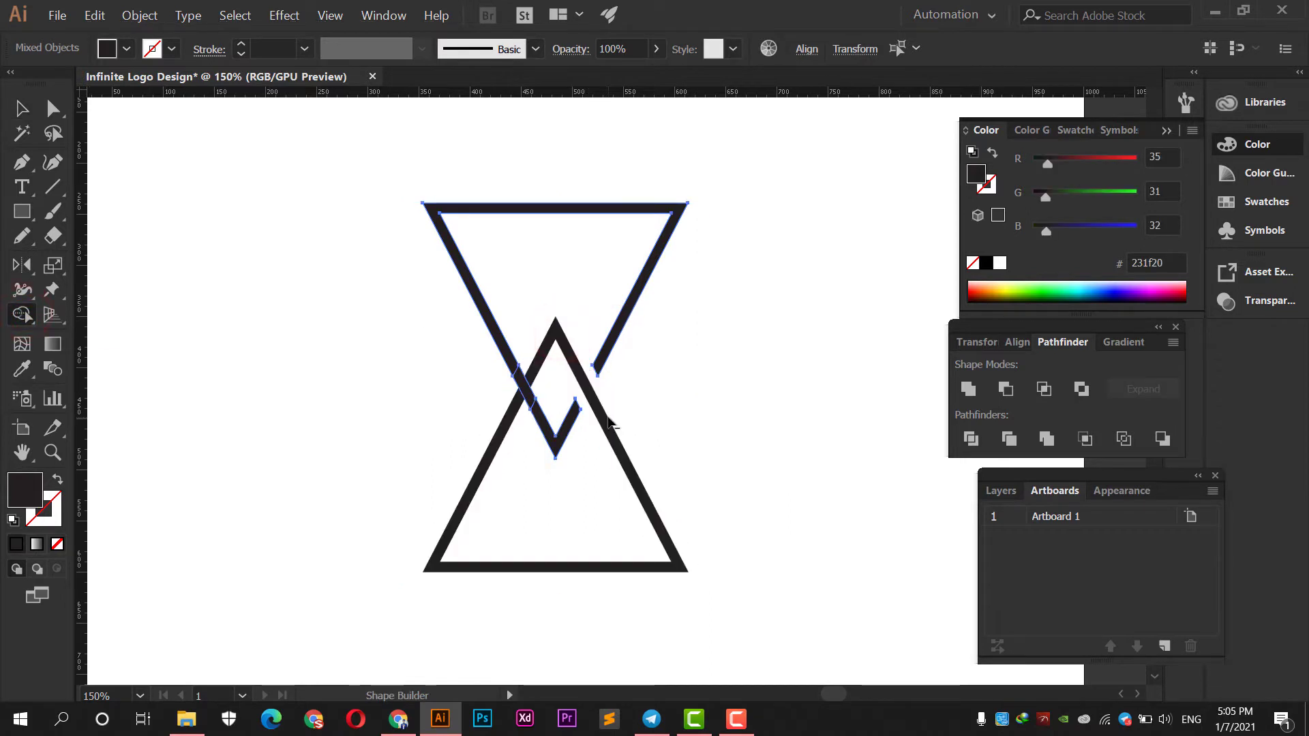
{"action": "key", "text": "v"}
Inspect the cut triangle pieces, entering and leaving the lower group's isolation mode.
{"action": "left_click", "coordinate": [660, 395]}
{"action": "left_click", "coordinate": [529, 390]}
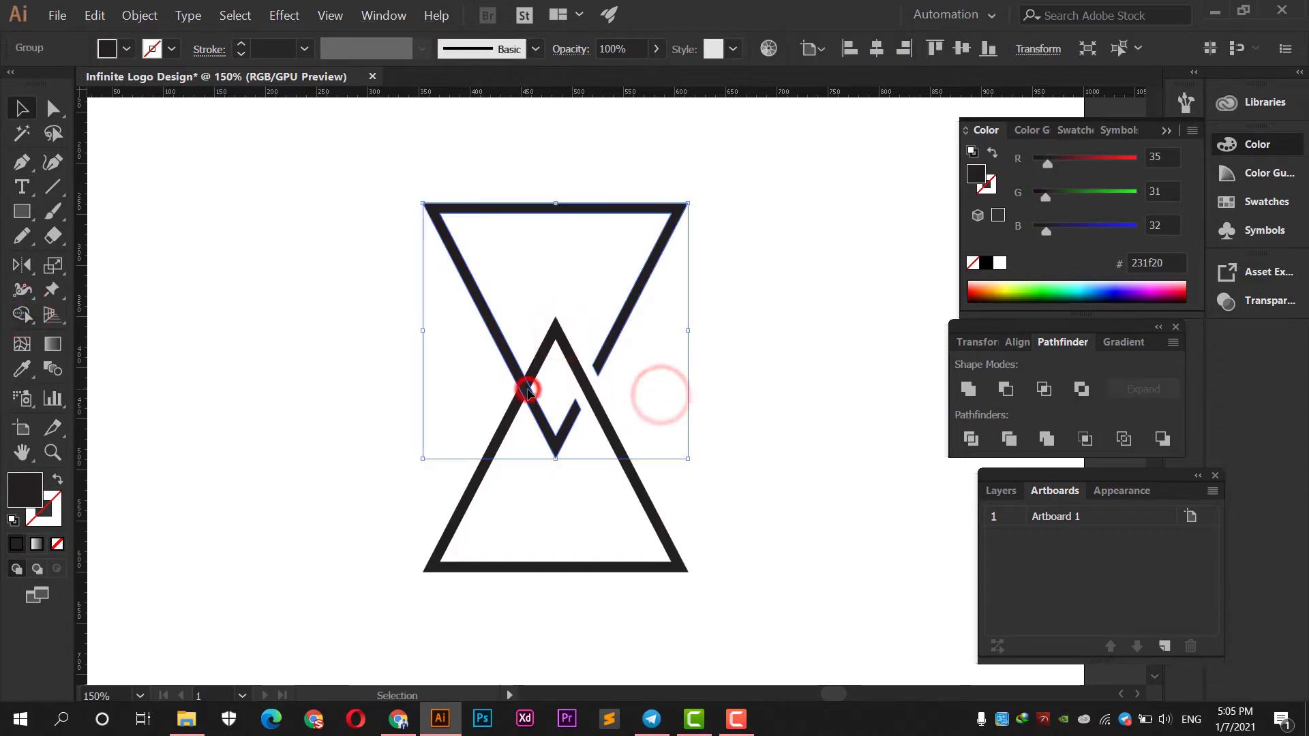
{"action": "left_click", "coordinate": [533, 373]}
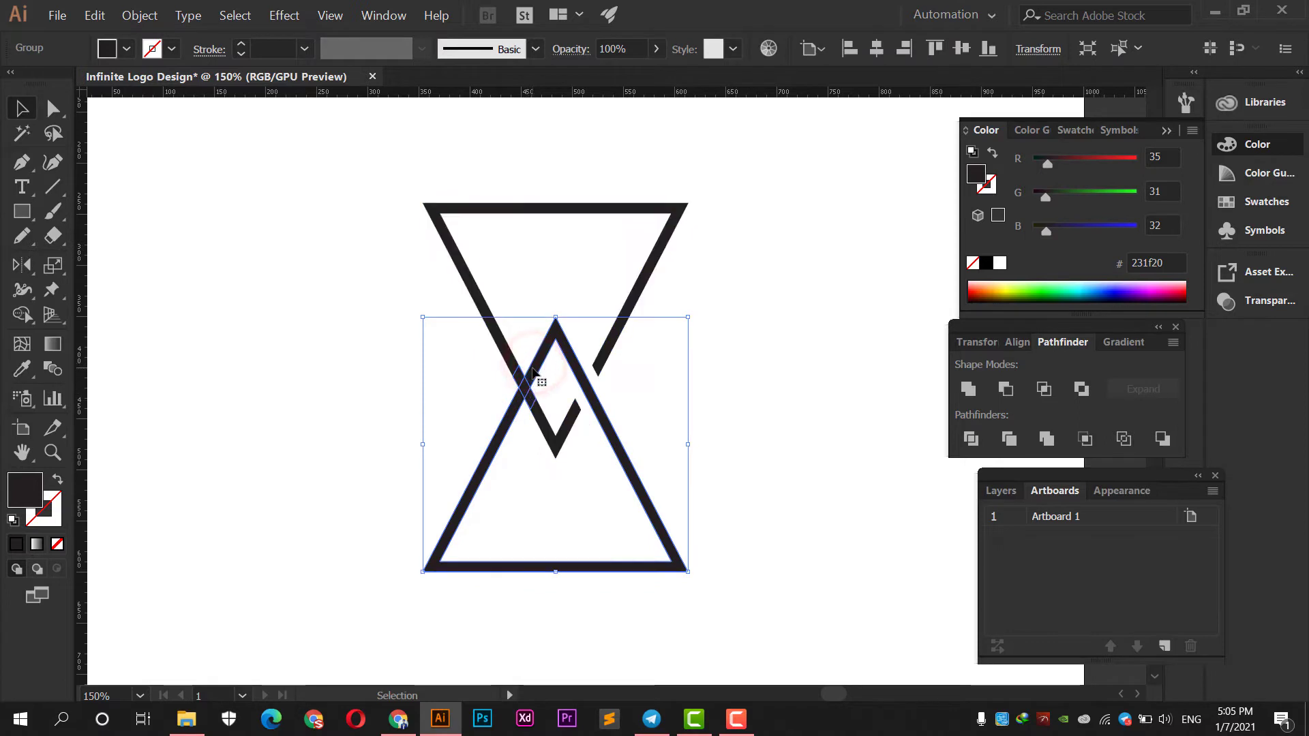
{"action": "double_click", "coordinate": [532, 373]}
{"action": "left_click", "coordinate": [530, 396]}
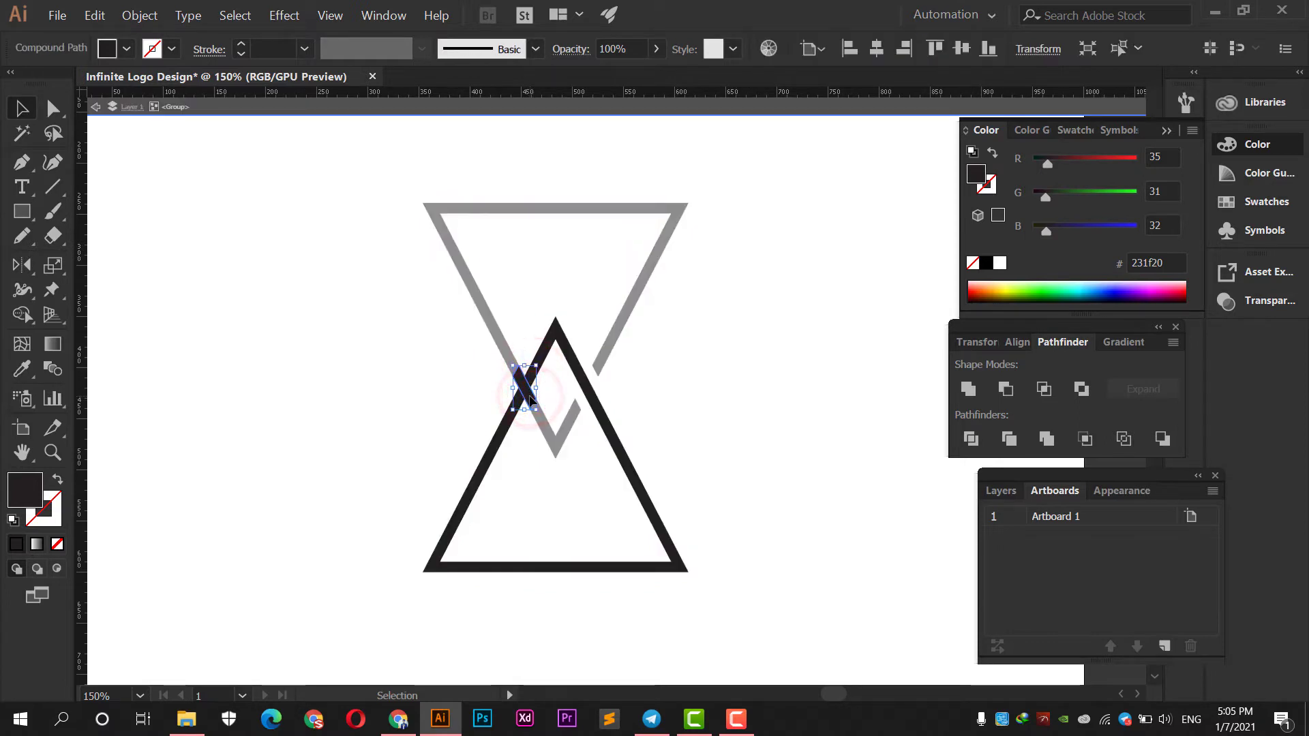
{"action": "left_click", "coordinate": [667, 393]}
{"action": "double_click", "coordinate": [714, 390]}
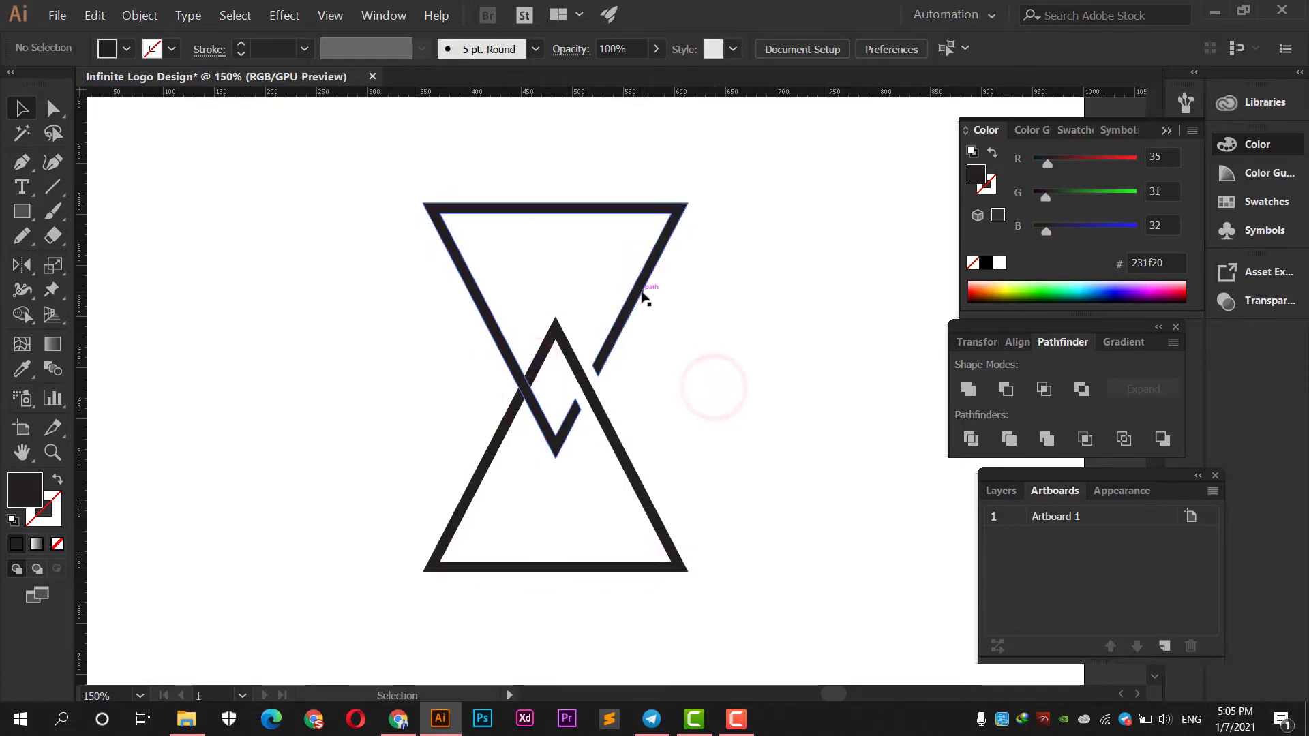
{"action": "scroll", "coordinate": [727, 343], "scroll_direction": "down", "scroll_amount": 2}
{"action": "scroll", "coordinate": [705, 345], "scroll_direction": "up", "scroll_amount": 1}
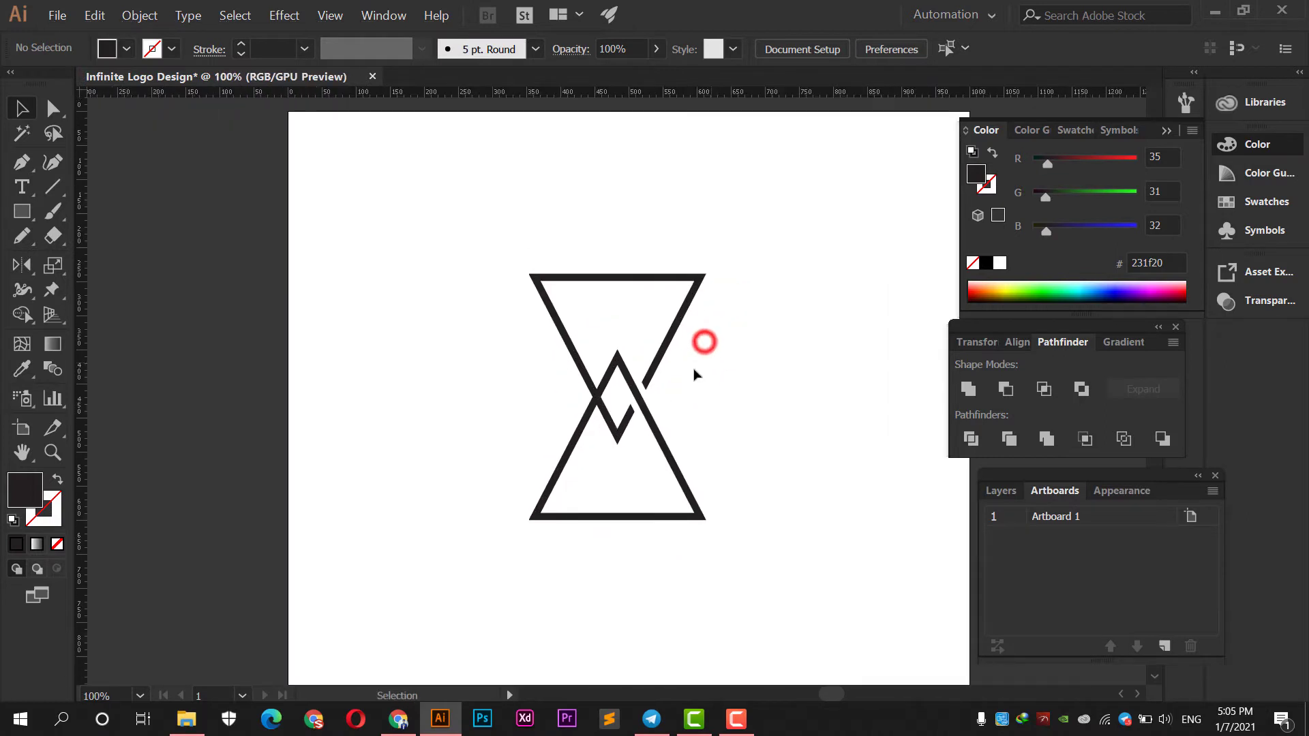
Apply a 10 px Offset Path to the upper triangle.
{"action": "scroll", "coordinate": [704, 345], "scroll_direction": "up", "scroll_amount": 1}
{"action": "left_click", "coordinate": [643, 352]}
{"action": "left_click", "coordinate": [139, 15]}
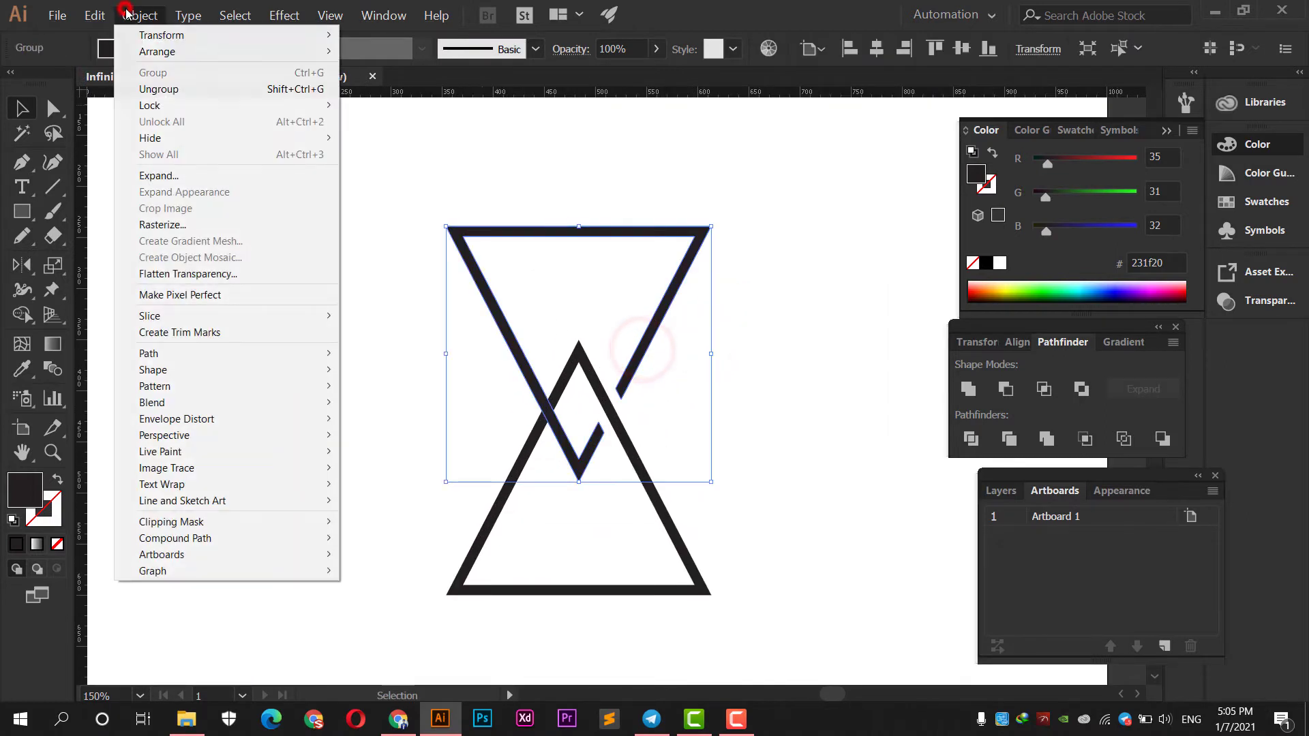
{"action": "left_click", "coordinate": [205, 351]}
{"action": "left_click", "coordinate": [373, 407]}
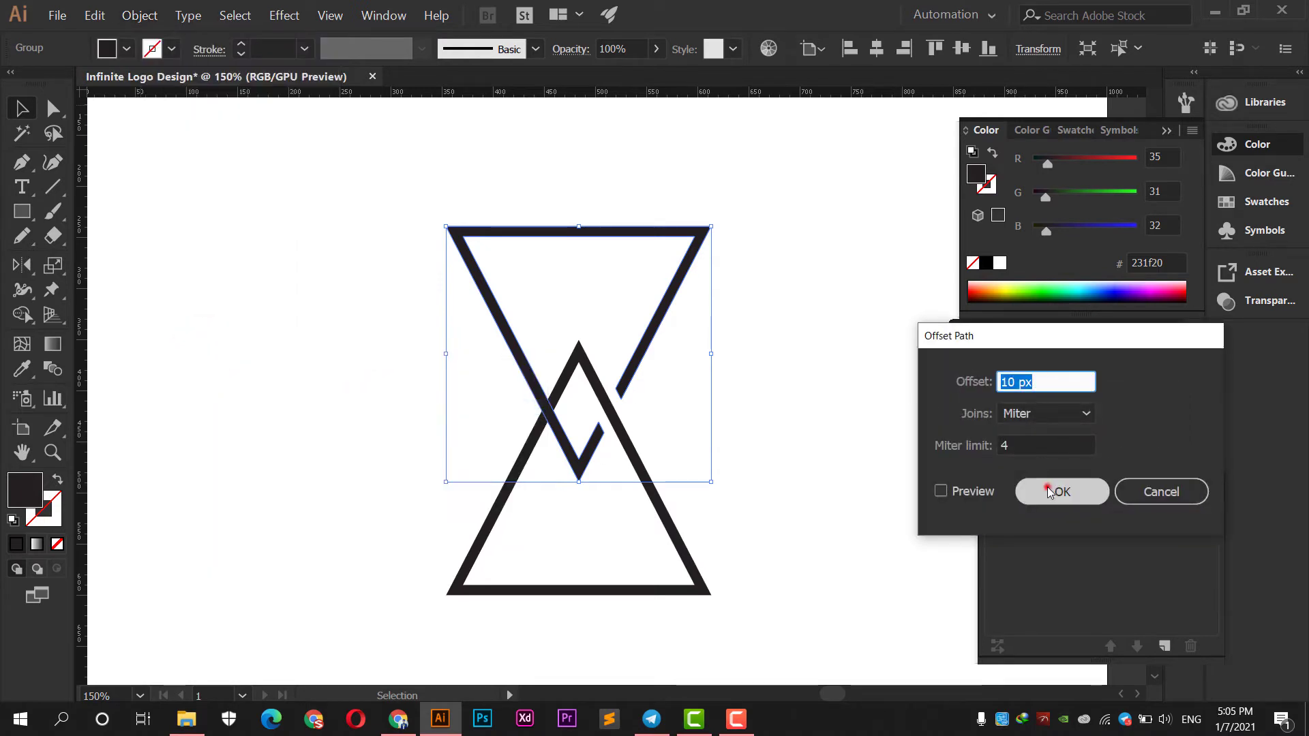
{"action": "left_click", "coordinate": [1048, 491]}
Cut the remaining crossings of both triangles with Shape Builder.
{"action": "left_click", "coordinate": [631, 453], "text": "shift"}
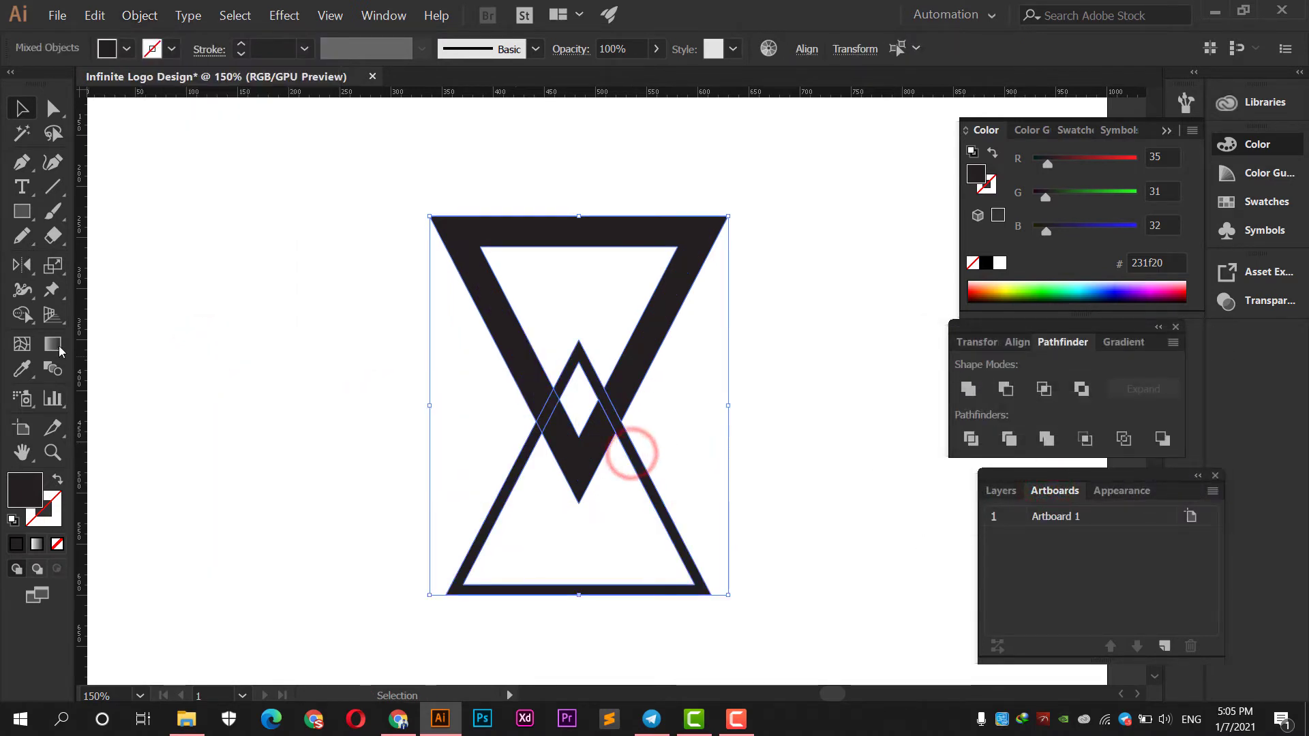
{"action": "left_click", "coordinate": [23, 315]}
{"action": "left_click_drag", "start_coordinate": [557, 436], "coordinate": [531, 374]}
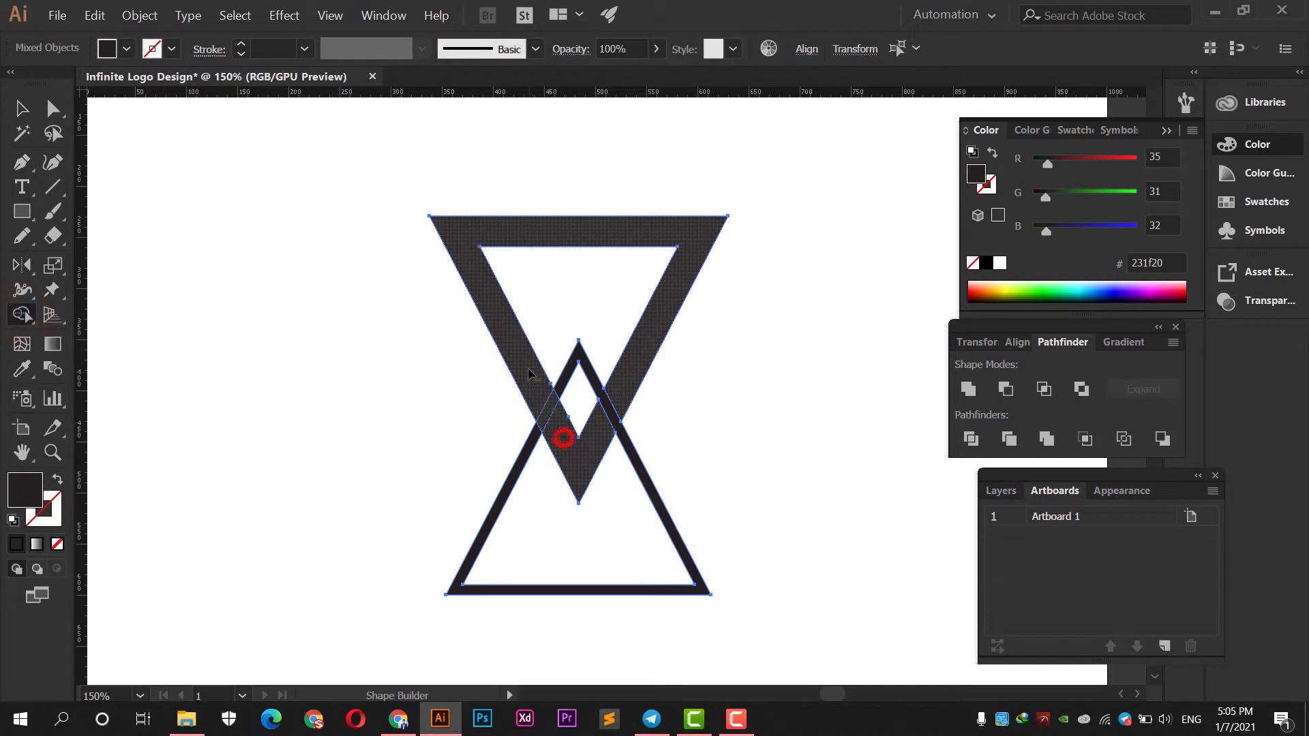
{"action": "key", "text": "v"}
{"action": "left_click", "coordinate": [707, 394]}
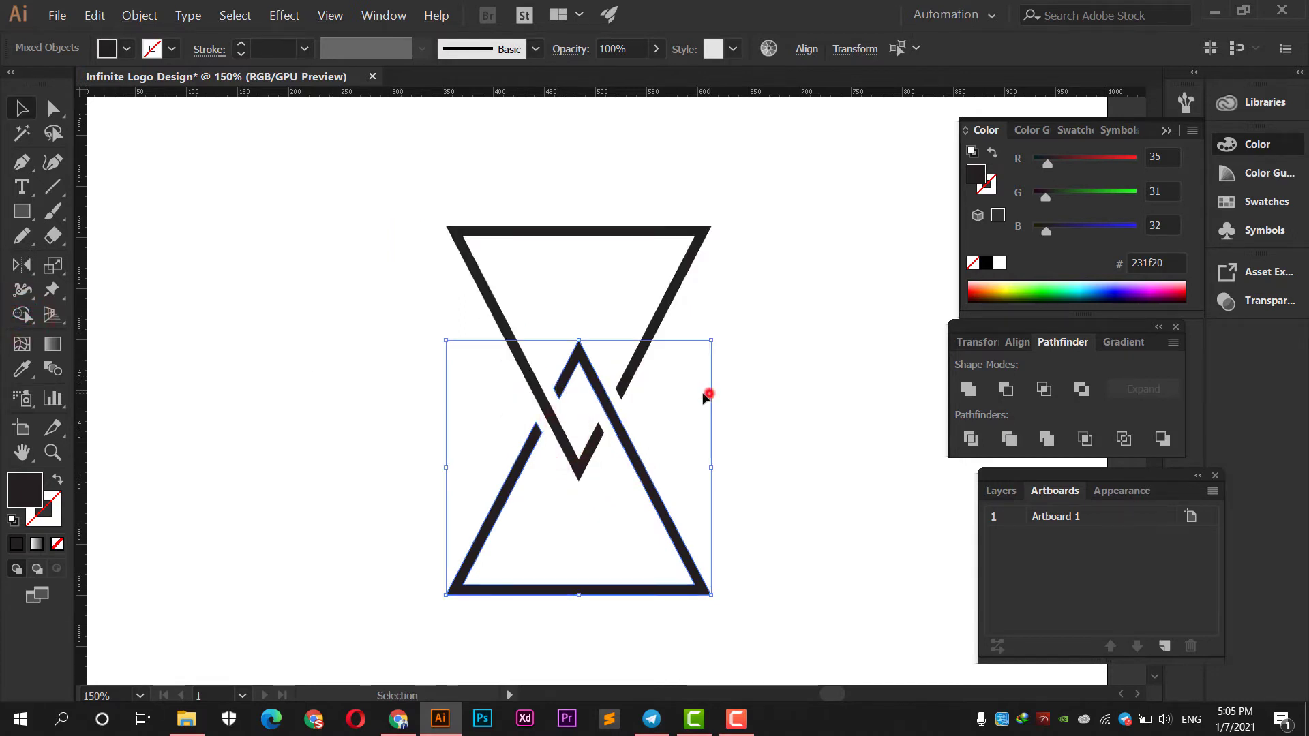
Check the upper and lower shapes' groups to confirm the interlocking cuts.
{"action": "left_click", "coordinate": [631, 368]}
{"action": "left_click", "coordinate": [612, 414]}
{"action": "left_click", "coordinate": [603, 477]}
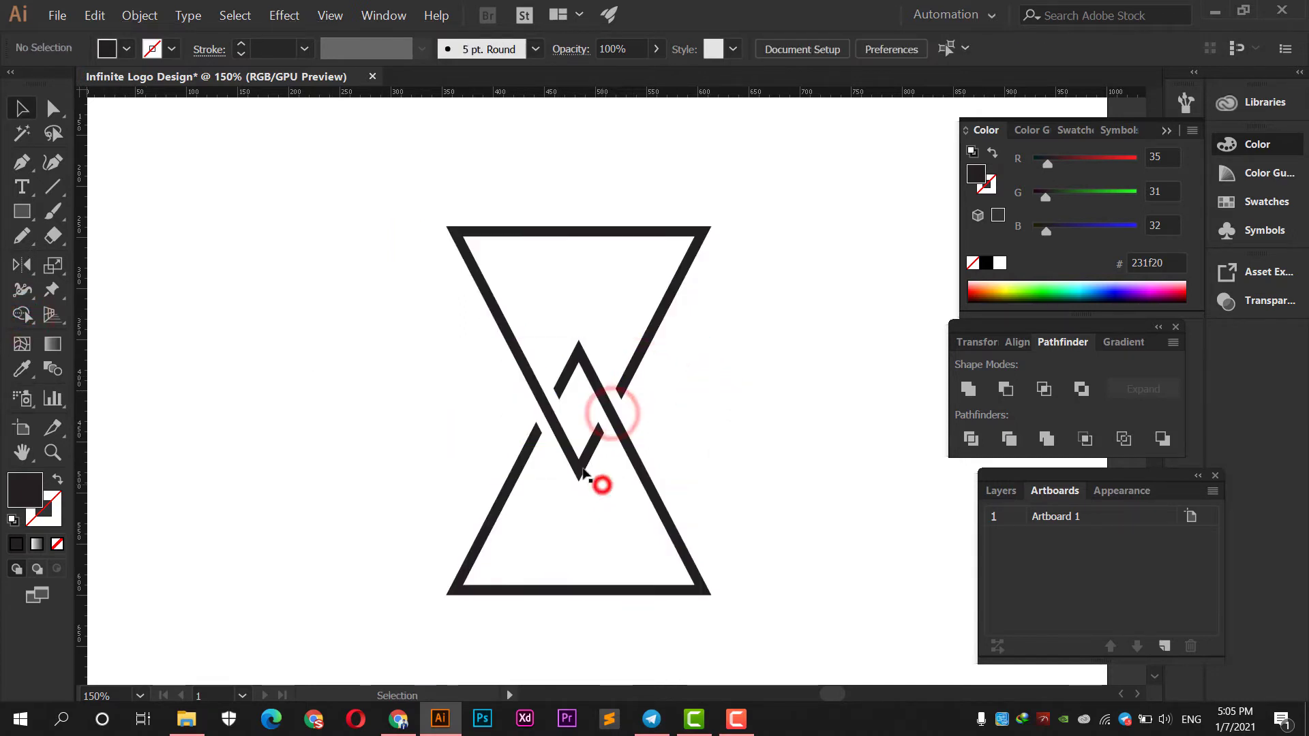
{"action": "double_click", "coordinate": [576, 464]}
{"action": "double_click", "coordinate": [689, 407]}
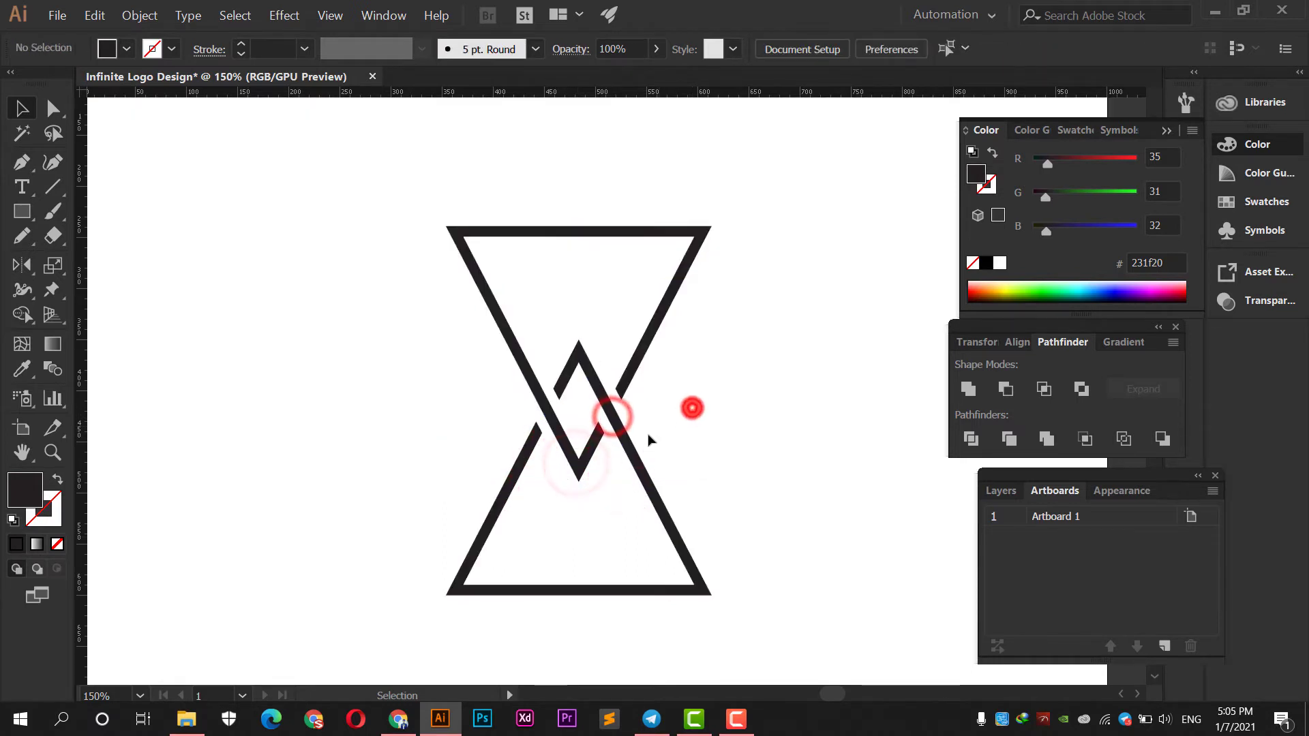
{"action": "left_click", "coordinate": [636, 444]}
{"action": "left_click", "coordinate": [682, 439]}
{"action": "scroll", "coordinate": [659, 427], "scroll_direction": "down", "scroll_amount": 1}
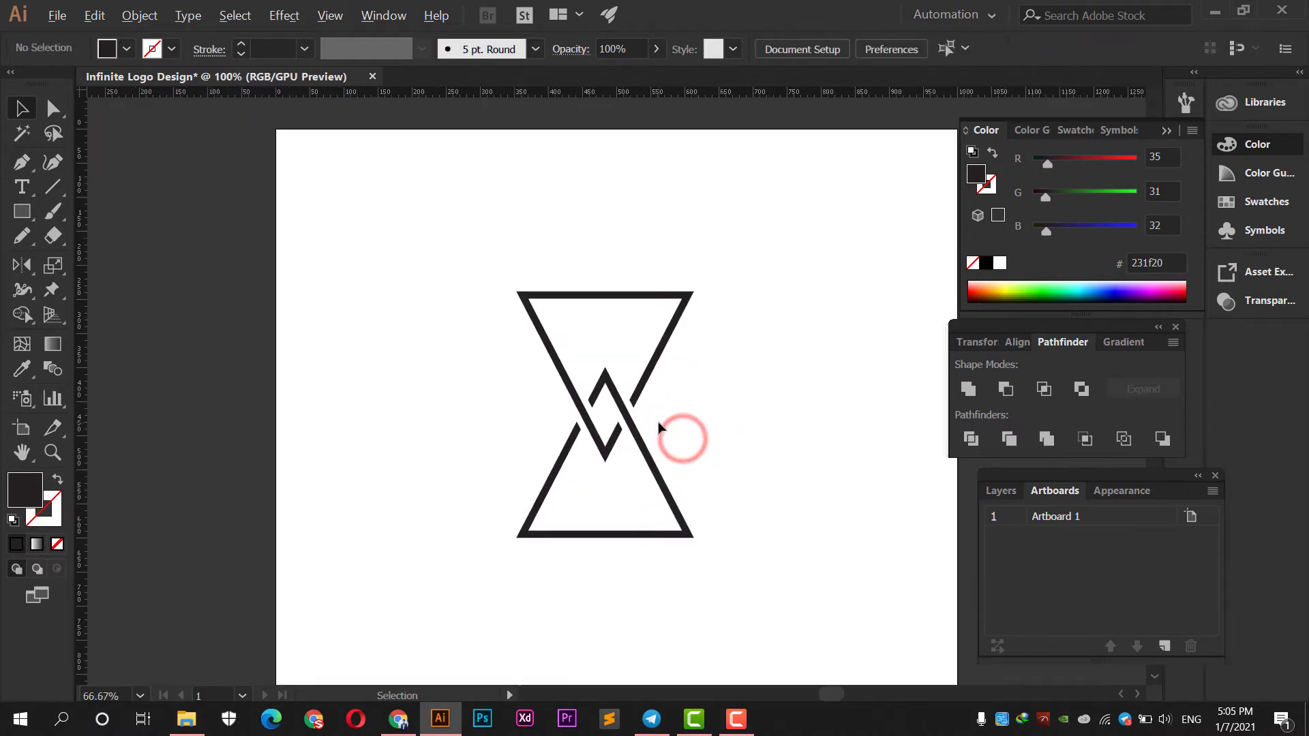
Round the lower triangle's bottom corners into a teardrop loop using live corners.
{"action": "left_click", "coordinate": [45, 109]}
{"action": "mouse_move", "coordinate": [471, 546]}
{"action": "left_mouse_down"}
{"action": "mouse_move", "coordinate": [496, 552]}
{"action": "mouse_move", "coordinate": [600, 396]}
{"action": "left_mouse_up"}
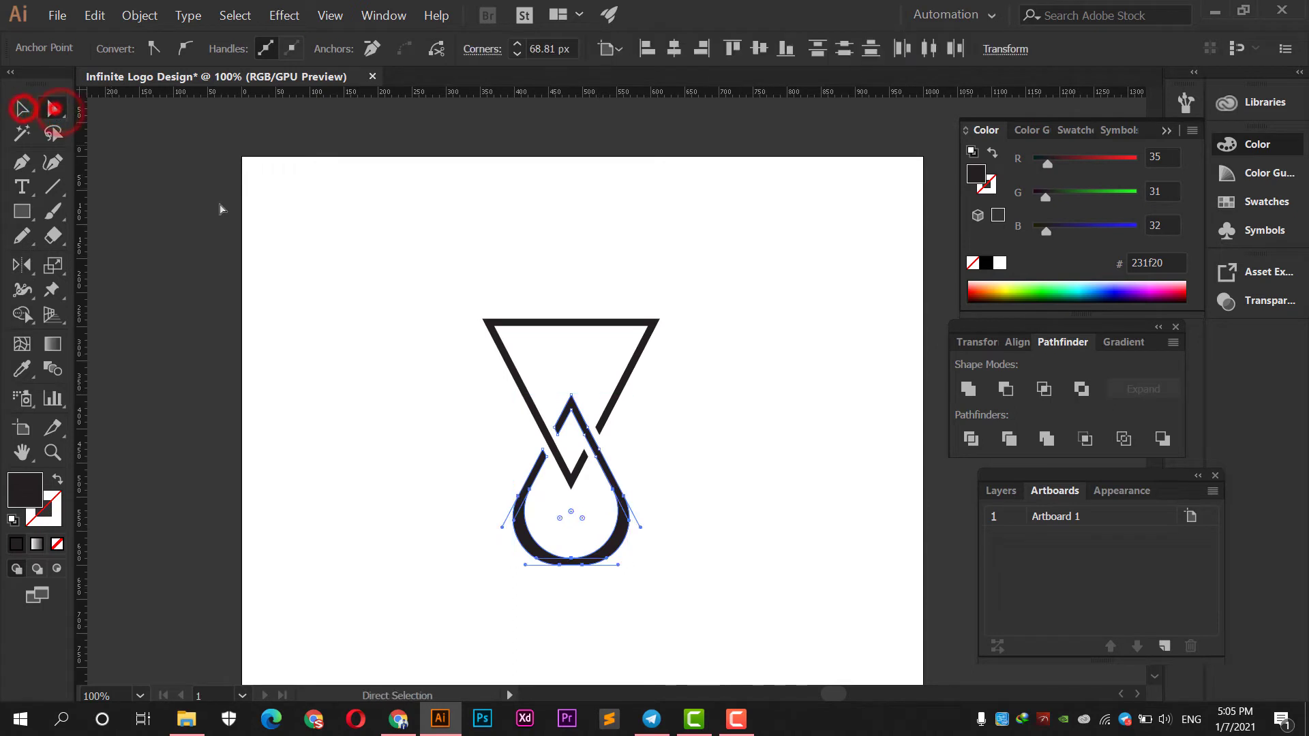
{"action": "left_click", "coordinate": [257, 221]}
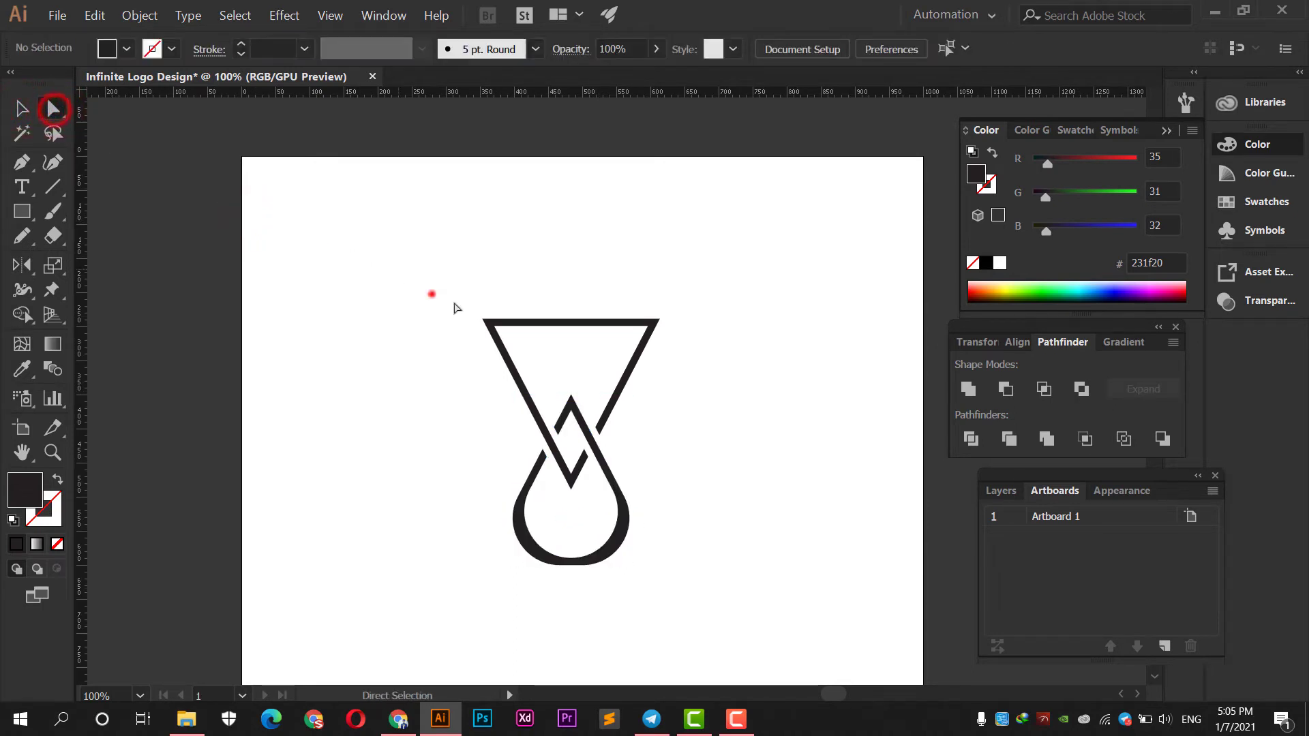
Round the upper triangle's top corners into an arch, undoing an accidental move.
{"action": "left_click_drag", "start_coordinate": [705, 357], "coordinate": [705, 356]}
{"action": "left_click_drag", "start_coordinate": [634, 336], "coordinate": [580, 394]}
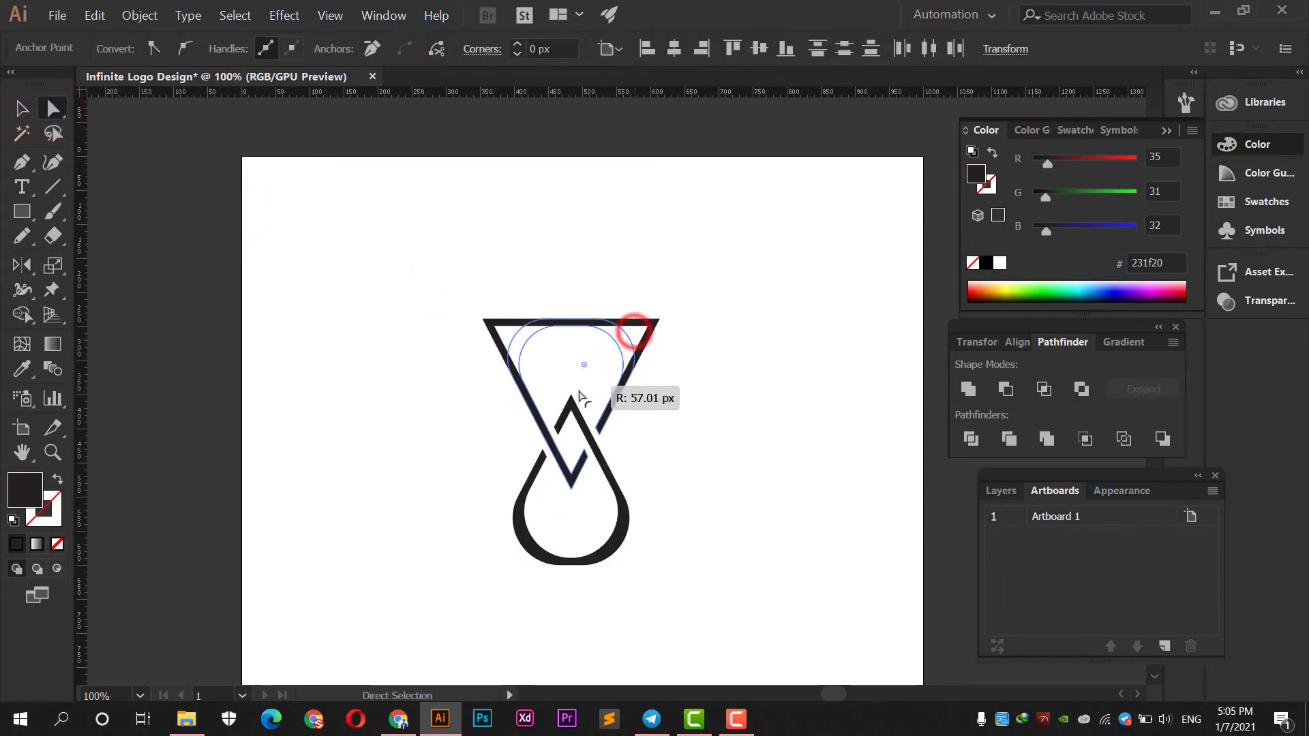
{"action": "left_click", "coordinate": [23, 109]}
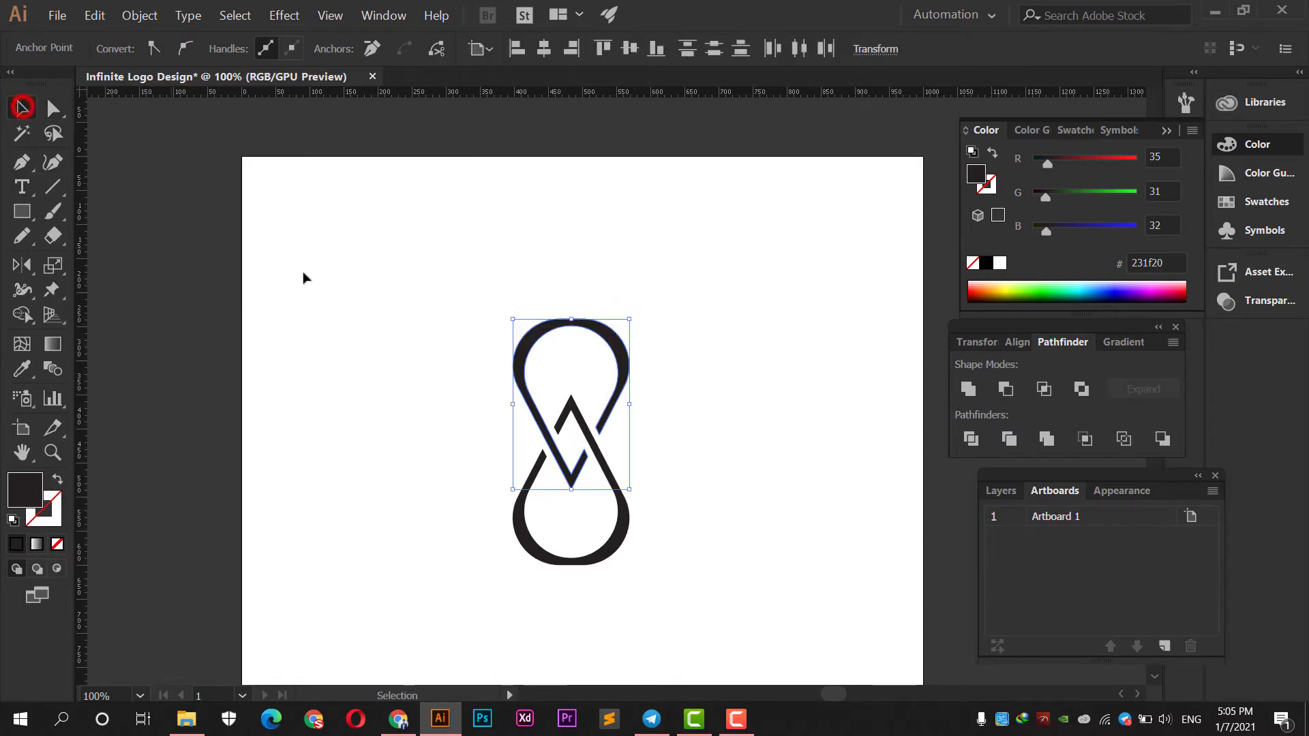
{"action": "left_click", "coordinate": [306, 274]}
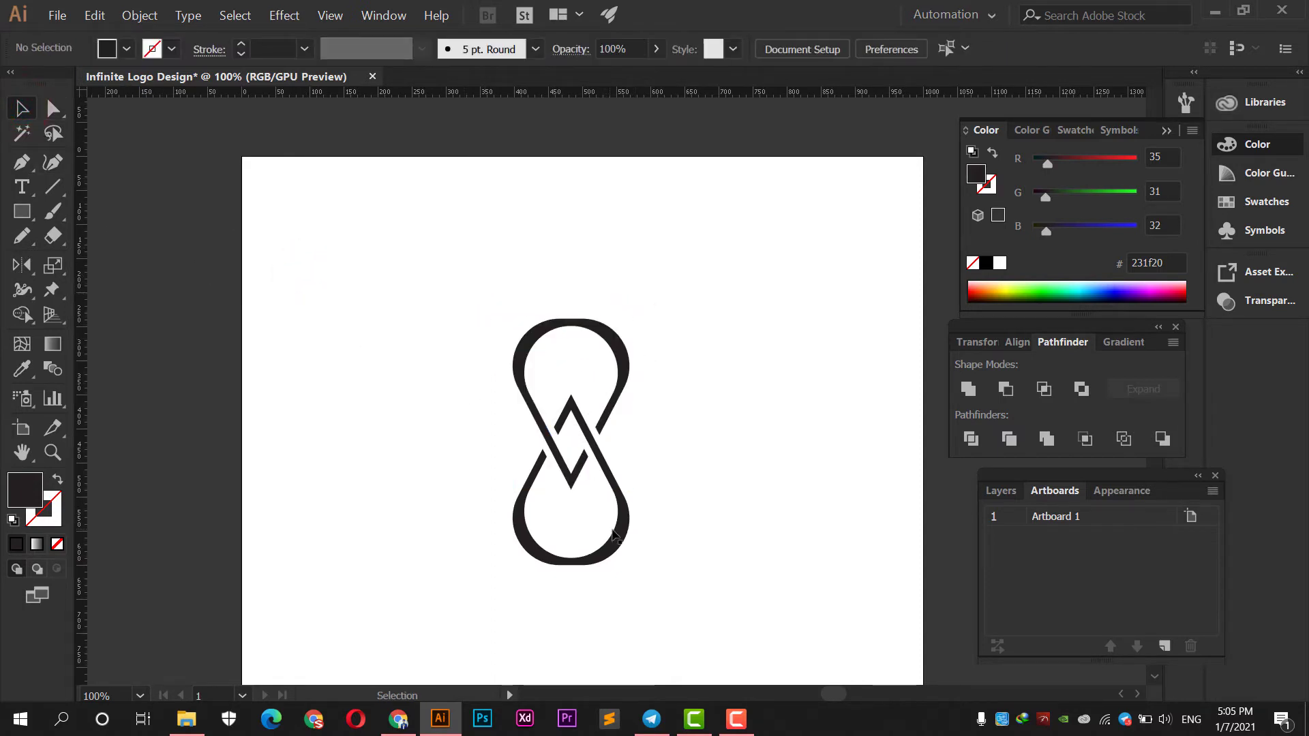
{"action": "left_click_drag", "start_coordinate": [613, 533], "coordinate": [694, 527]}
{"action": "key", "text": "ctrl+z"}
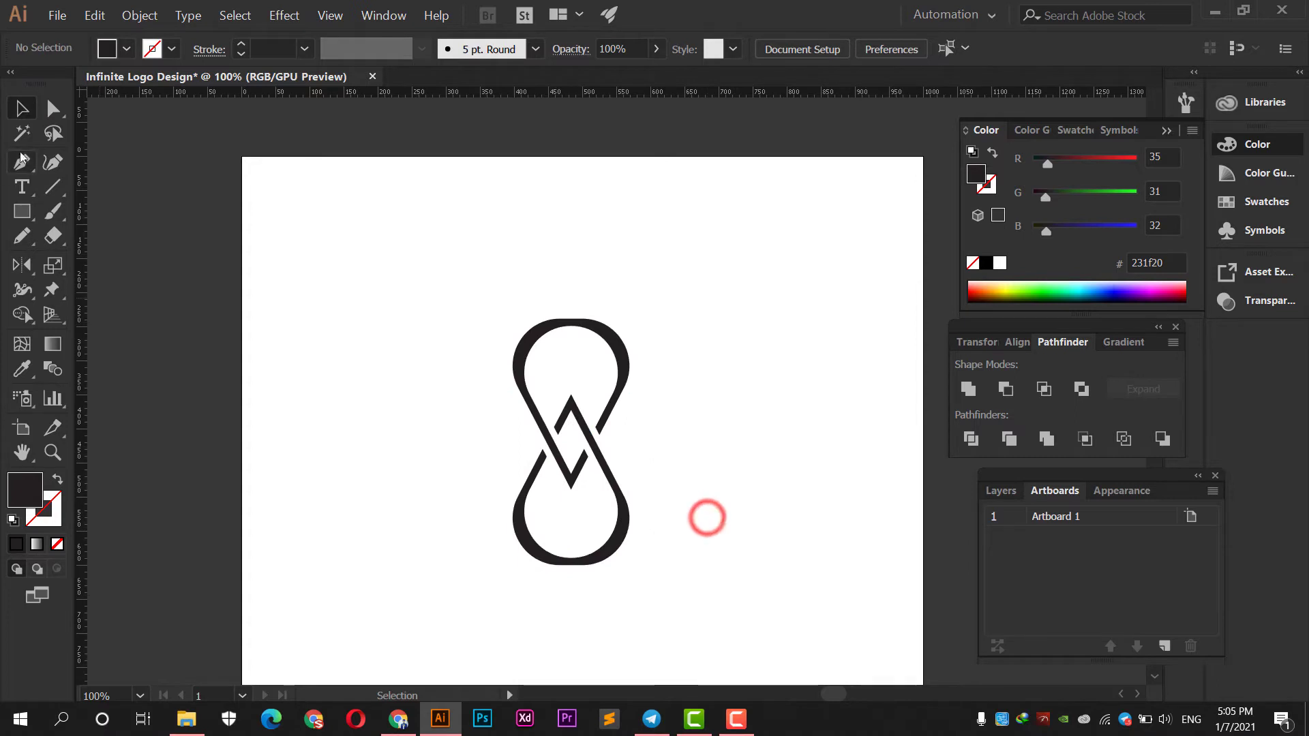
Merge the lower teardrop's bottom corners into one smooth curve.
{"action": "left_click", "coordinate": [615, 556]}
{"action": "scroll", "coordinate": [616, 556], "scroll_direction": "up", "scroll_amount": 3}
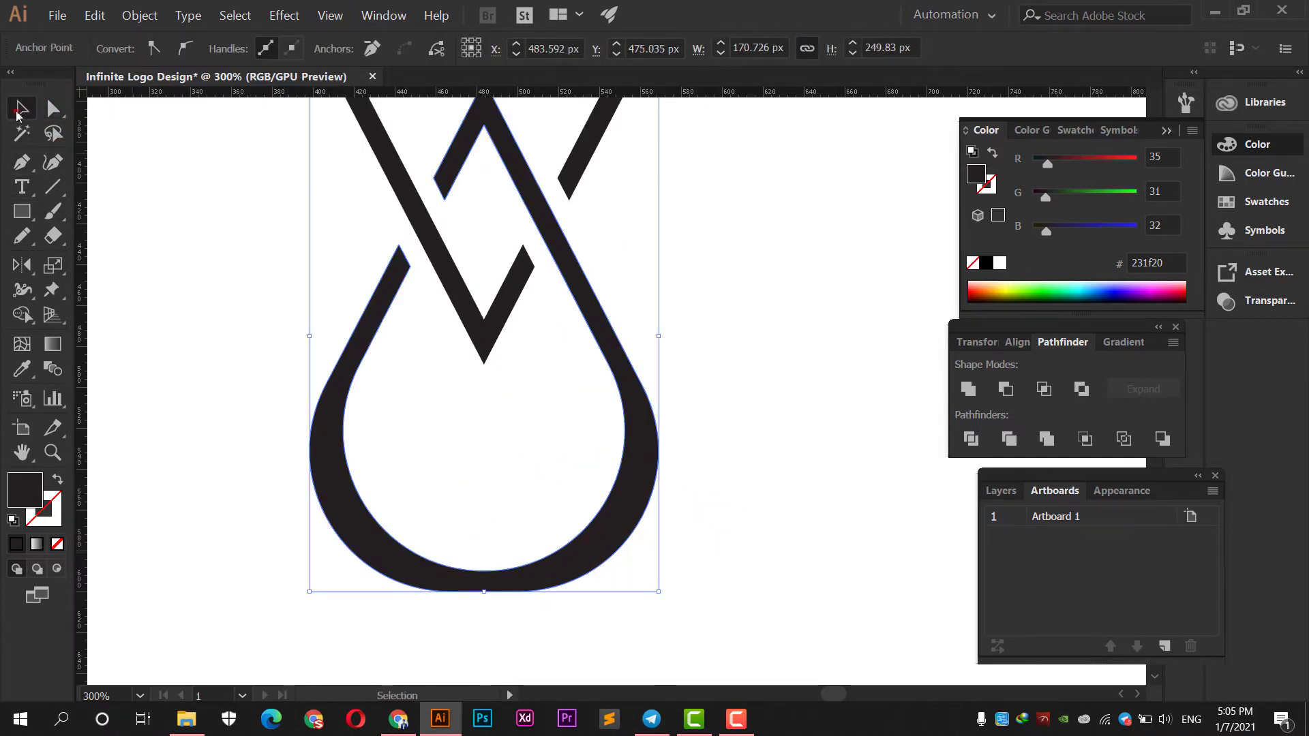
{"action": "left_click", "coordinate": [18, 109]}
{"action": "left_click", "coordinate": [55, 110]}
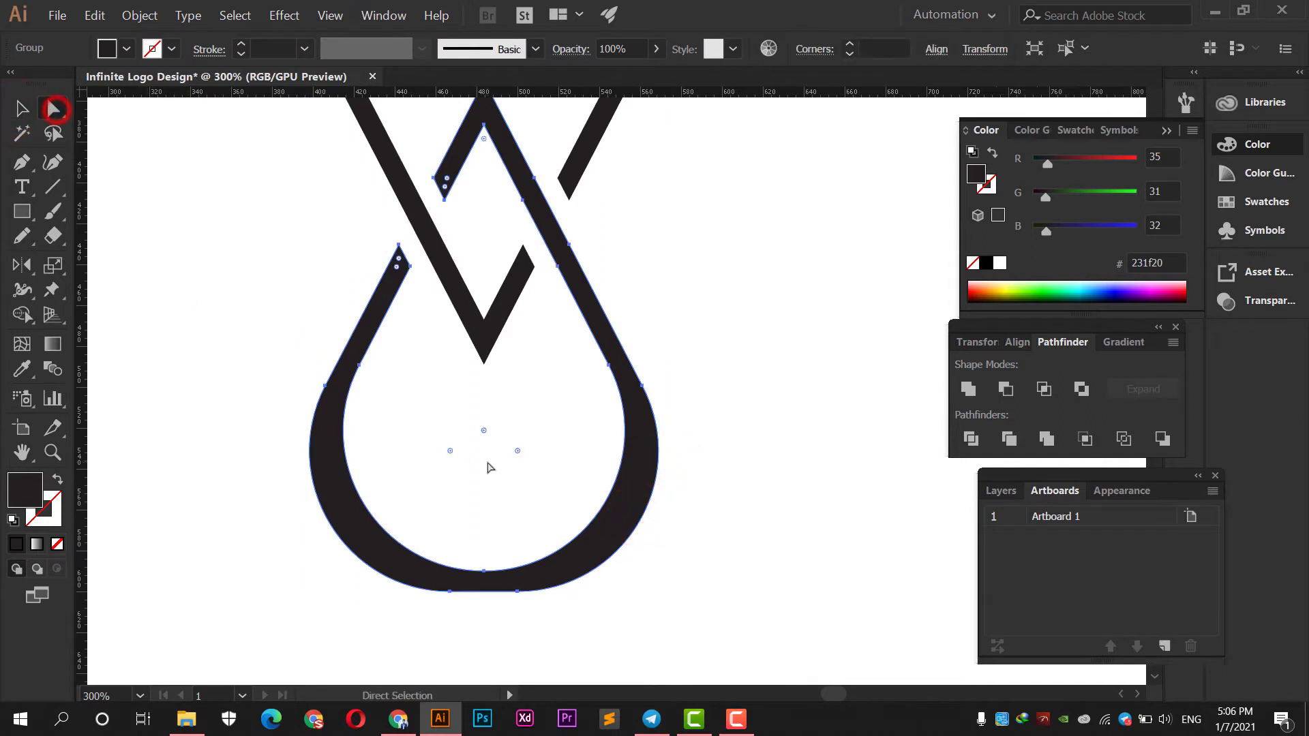
{"action": "left_click_drag", "start_coordinate": [517, 450], "coordinate": [491, 400]}
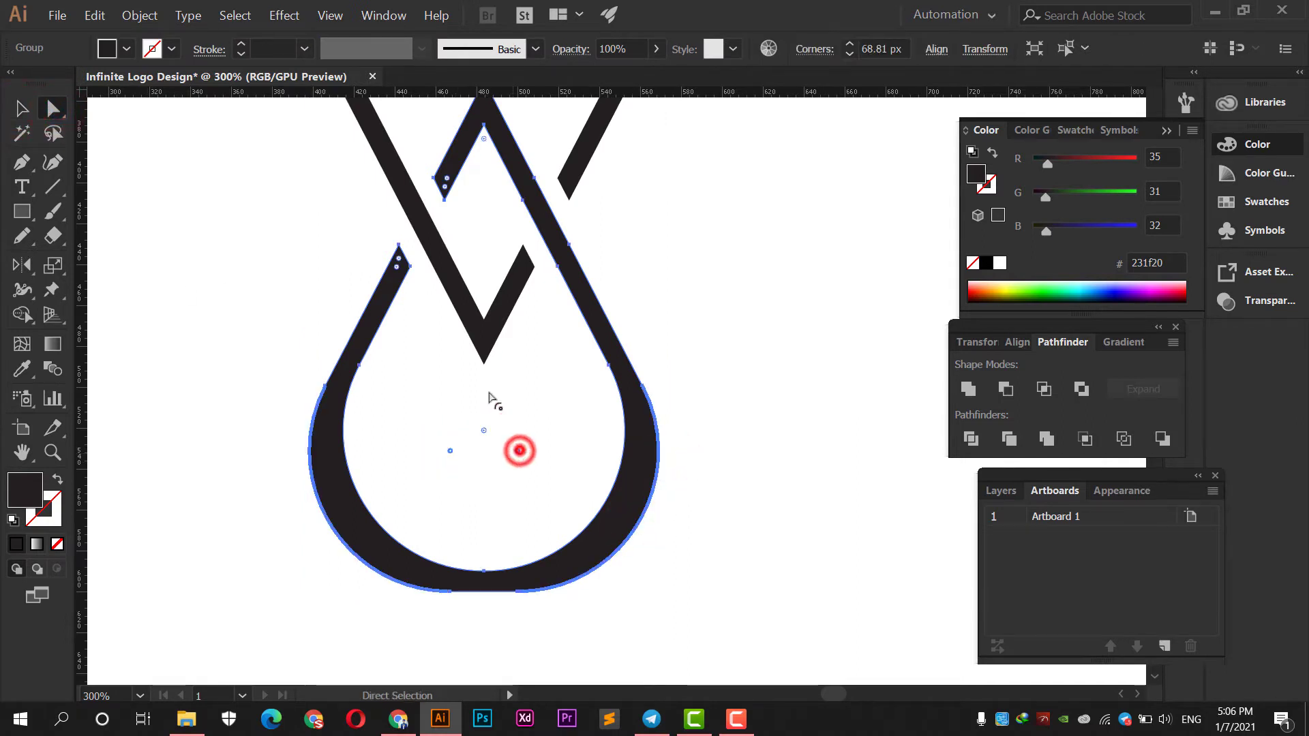
{"action": "left_click", "coordinate": [18, 107]}
Merge the upper teardrop's top corners into one arc, then select the whole logo.
{"action": "left_click", "coordinate": [213, 229]}
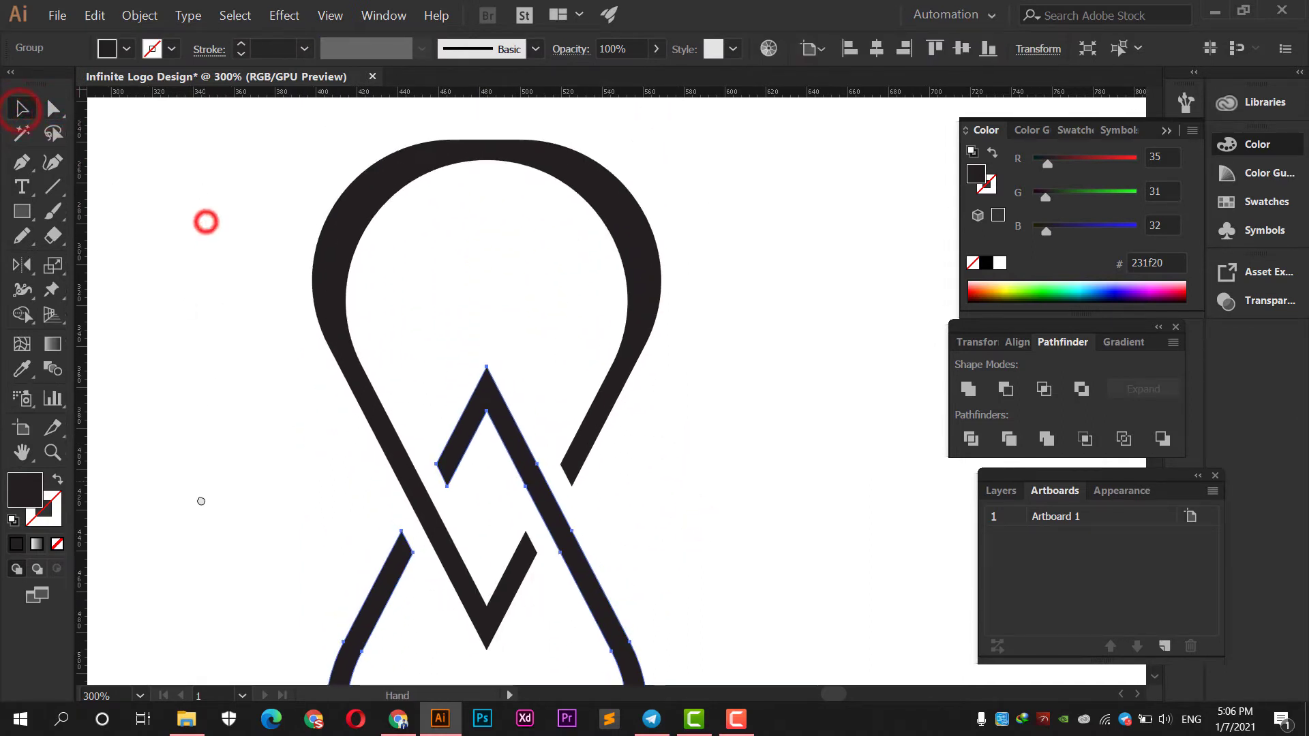
{"action": "left_click", "coordinate": [53, 105]}
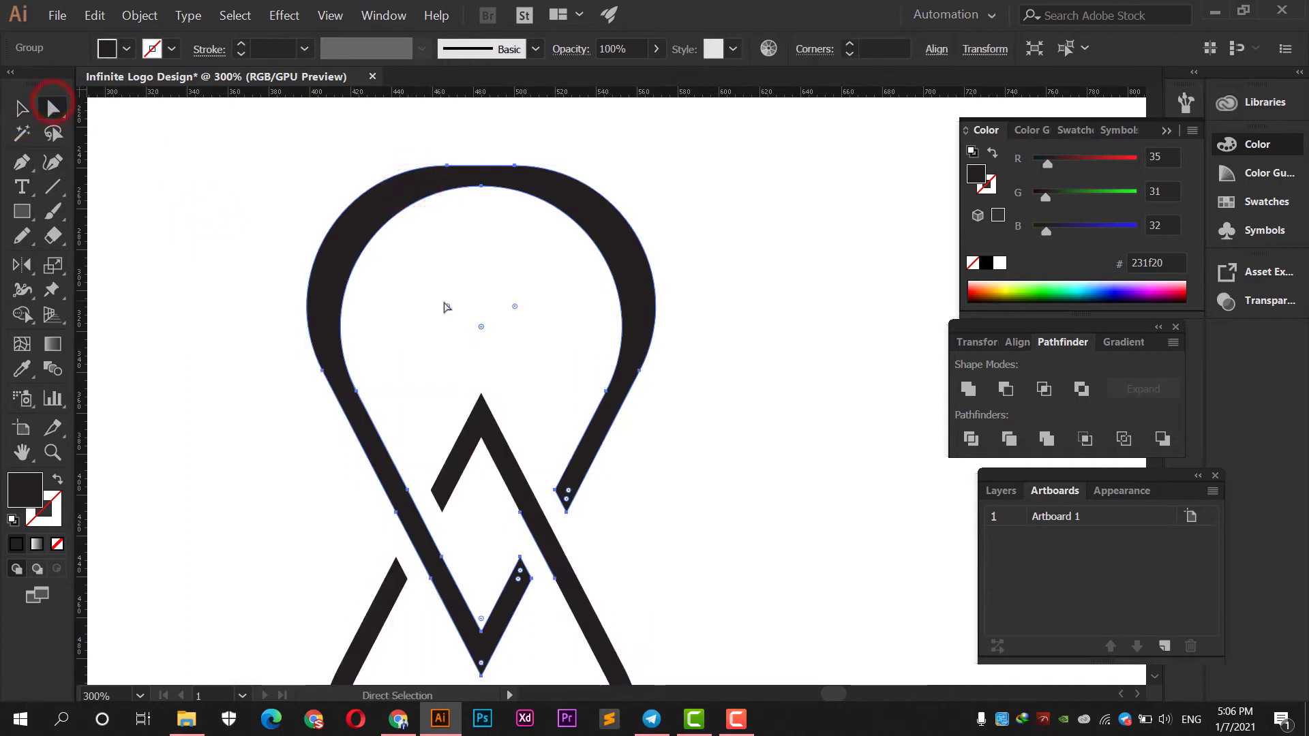
{"action": "left_click_drag", "start_coordinate": [515, 307], "coordinate": [454, 389]}
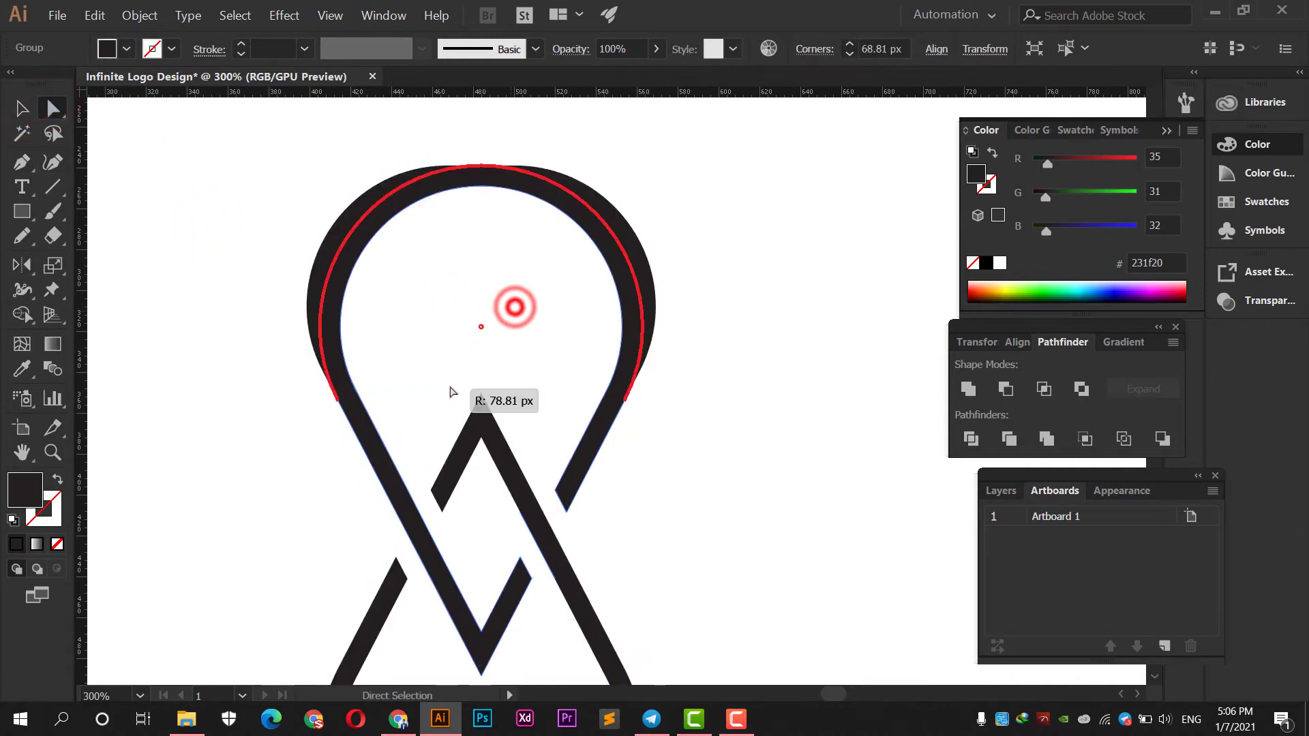
{"action": "left_click", "coordinate": [23, 108]}
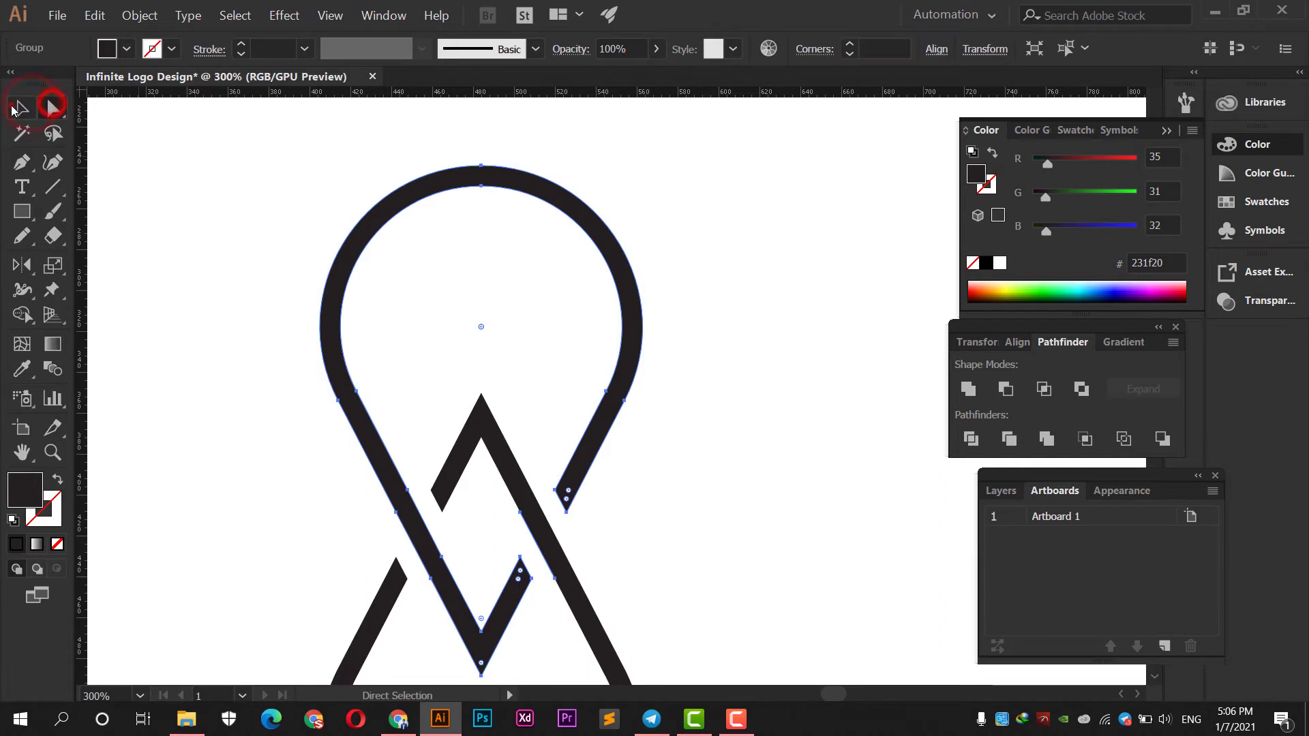
{"action": "left_click", "coordinate": [161, 200]}
{"action": "key", "text": "ctrl+1"}
{"action": "left_click_drag", "start_coordinate": [180, 248], "coordinate": [354, 290]}
{"action": "mouse_move", "coordinate": [316, 202]}
{"action": "left_mouse_down"}
{"action": "mouse_move", "coordinate": [554, 521]}
{"action": "mouse_move", "coordinate": [614, 345]}
{"action": "left_mouse_up"}
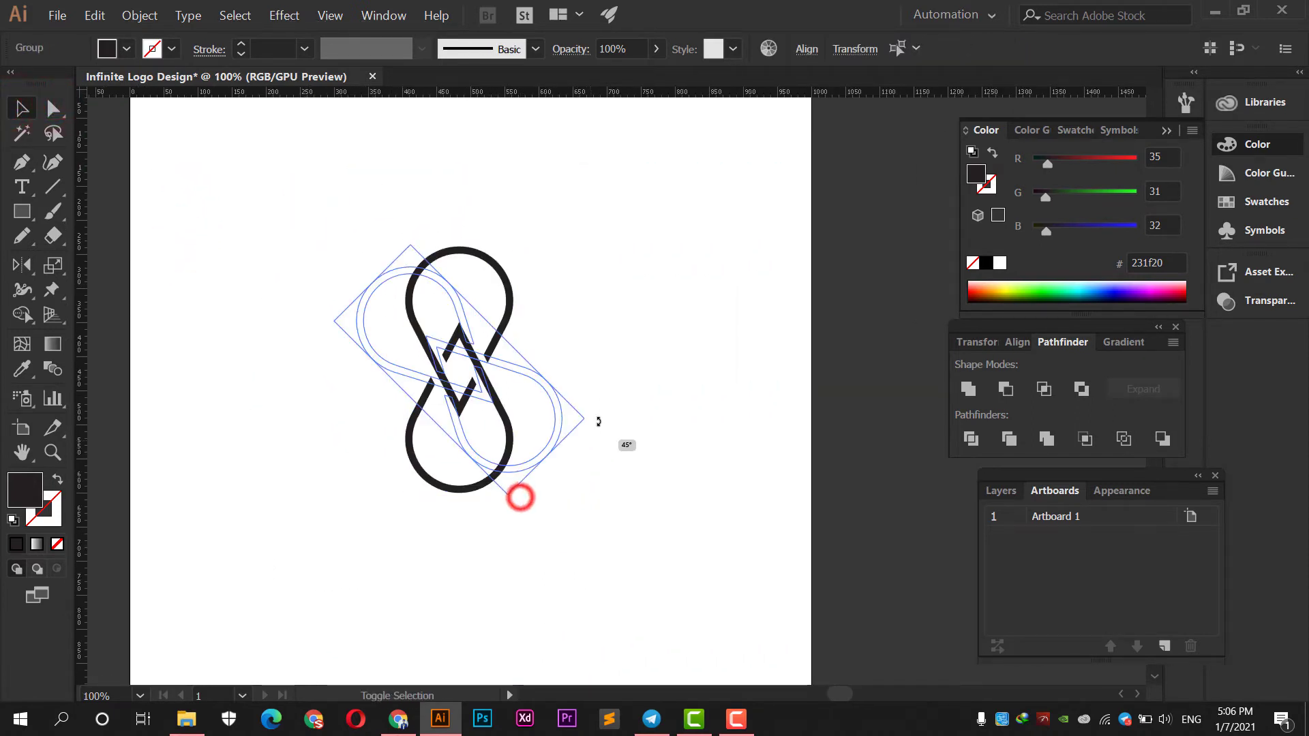
Rotate the logo 90° so the infinity sign lies horizontally.
{"action": "left_click", "coordinate": [633, 304]}
{"action": "scroll", "coordinate": [409, 311], "scroll_direction": "up", "scroll_amount": 3}
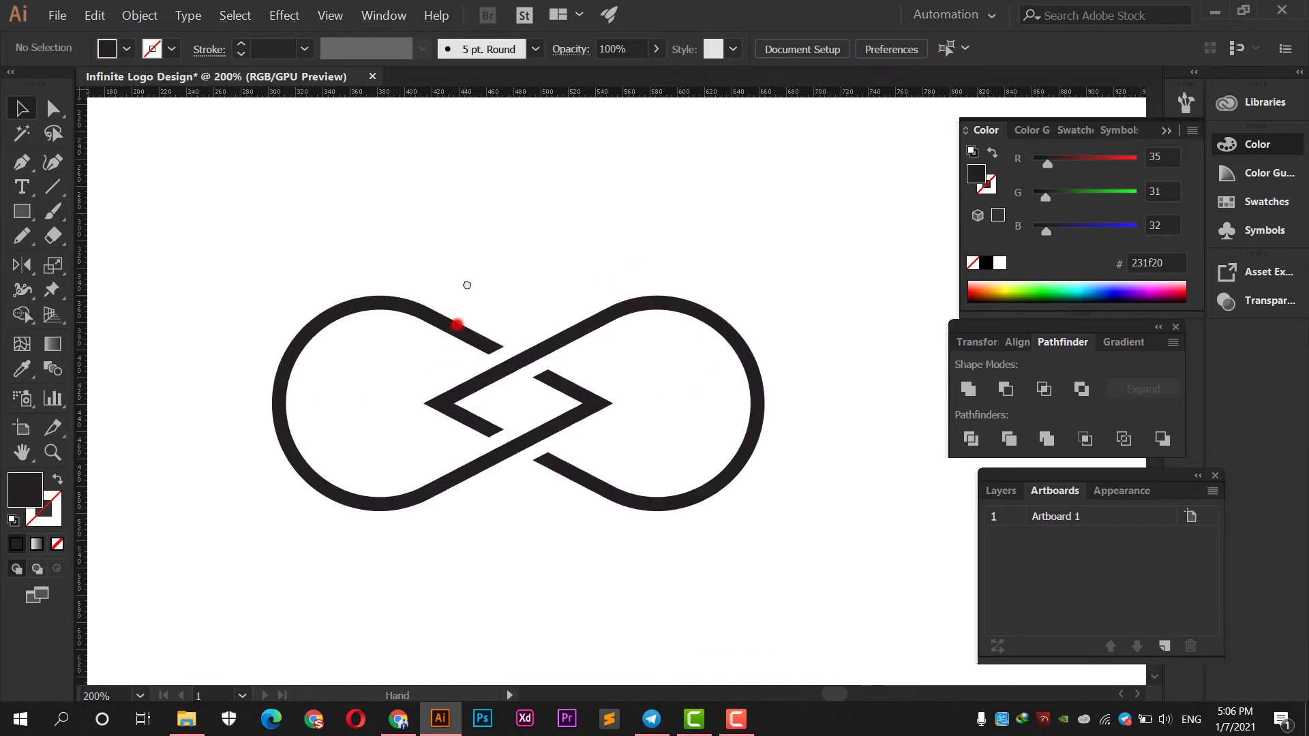
{"action": "scroll", "coordinate": [468, 321], "scroll_direction": "up", "scroll_amount": 3}
Round the inner stroke's cut end to 5 px with live corners.
{"action": "left_click", "coordinate": [475, 375]}
{"action": "left_click", "coordinate": [48, 107]}
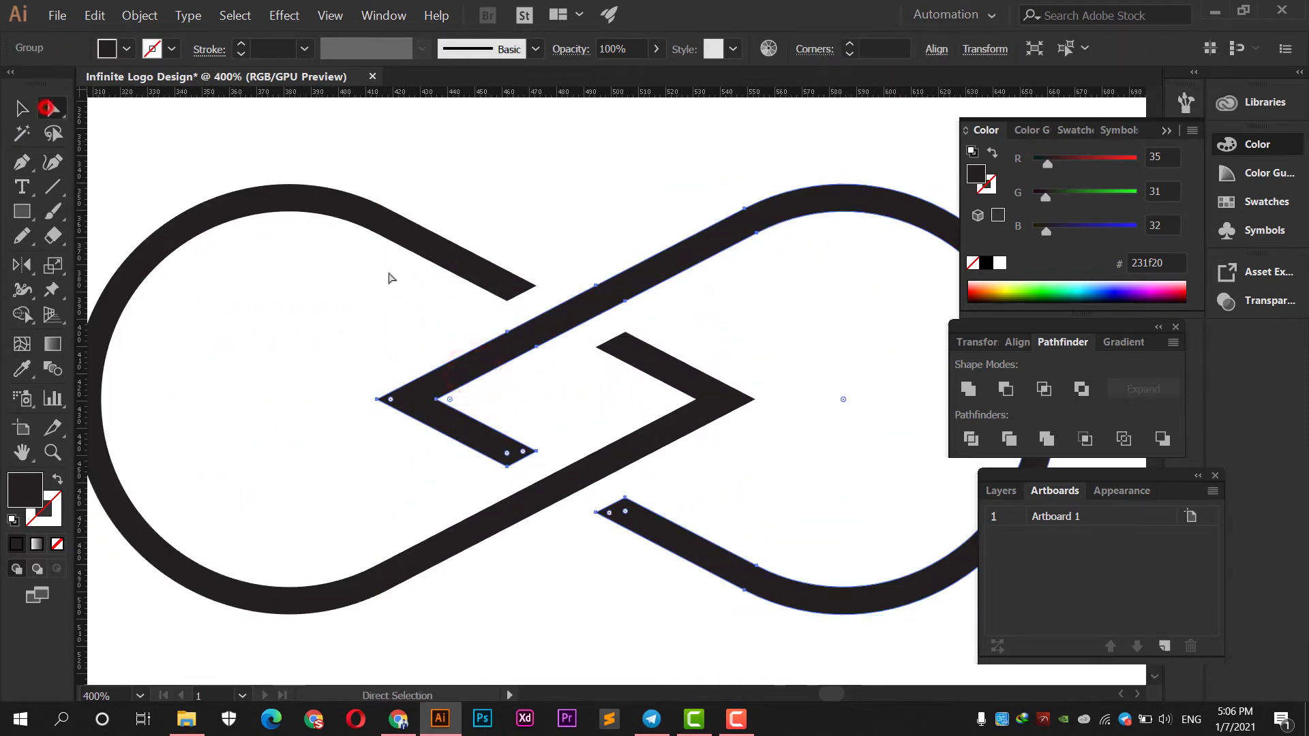
{"action": "scroll", "coordinate": [507, 454], "scroll_direction": "up", "scroll_amount": 2}
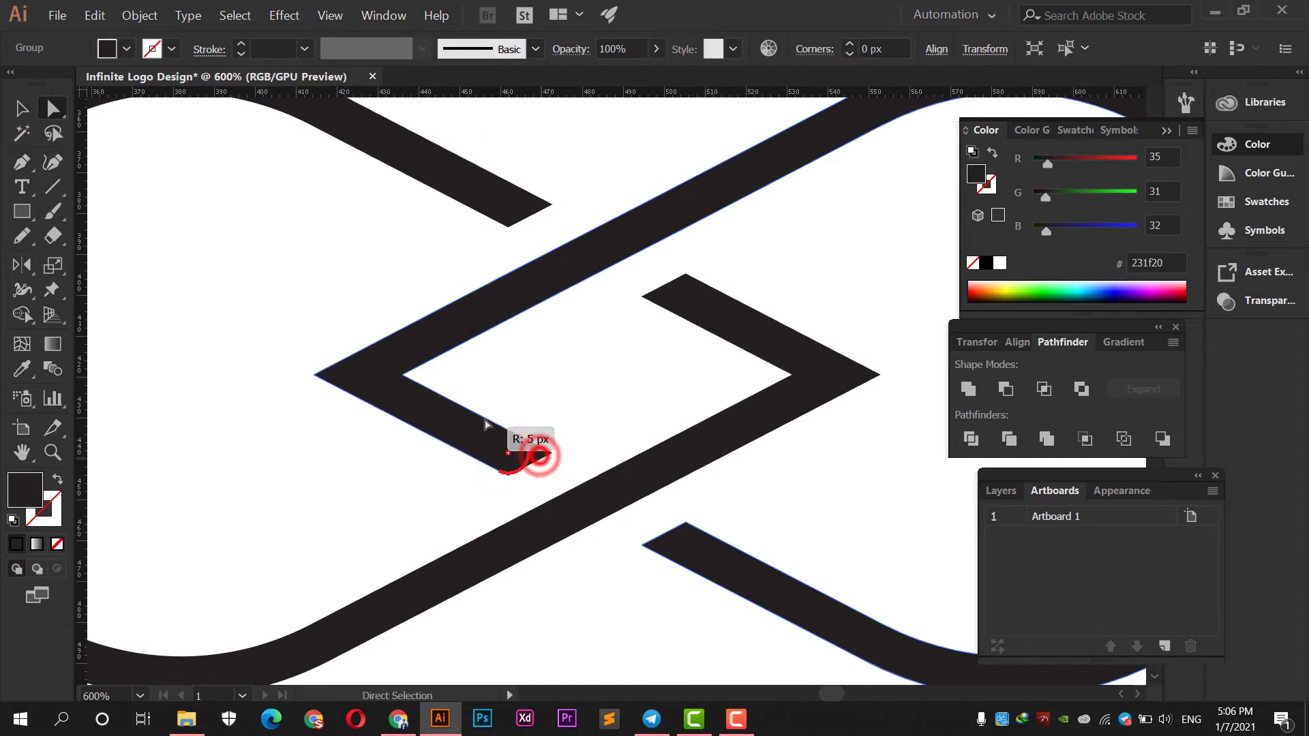
{"action": "left_click_drag", "start_coordinate": [486, 425], "coordinate": [453, 402]}
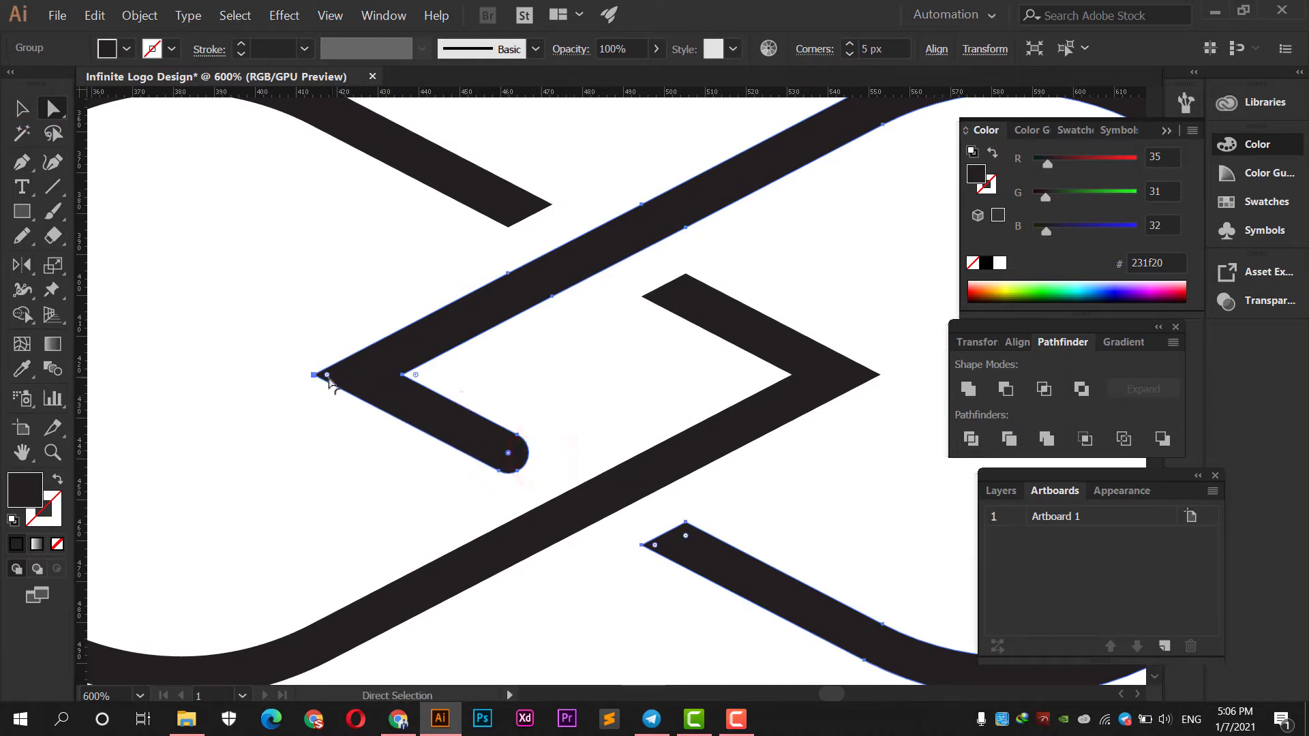
{"action": "left_click", "coordinate": [19, 107]}
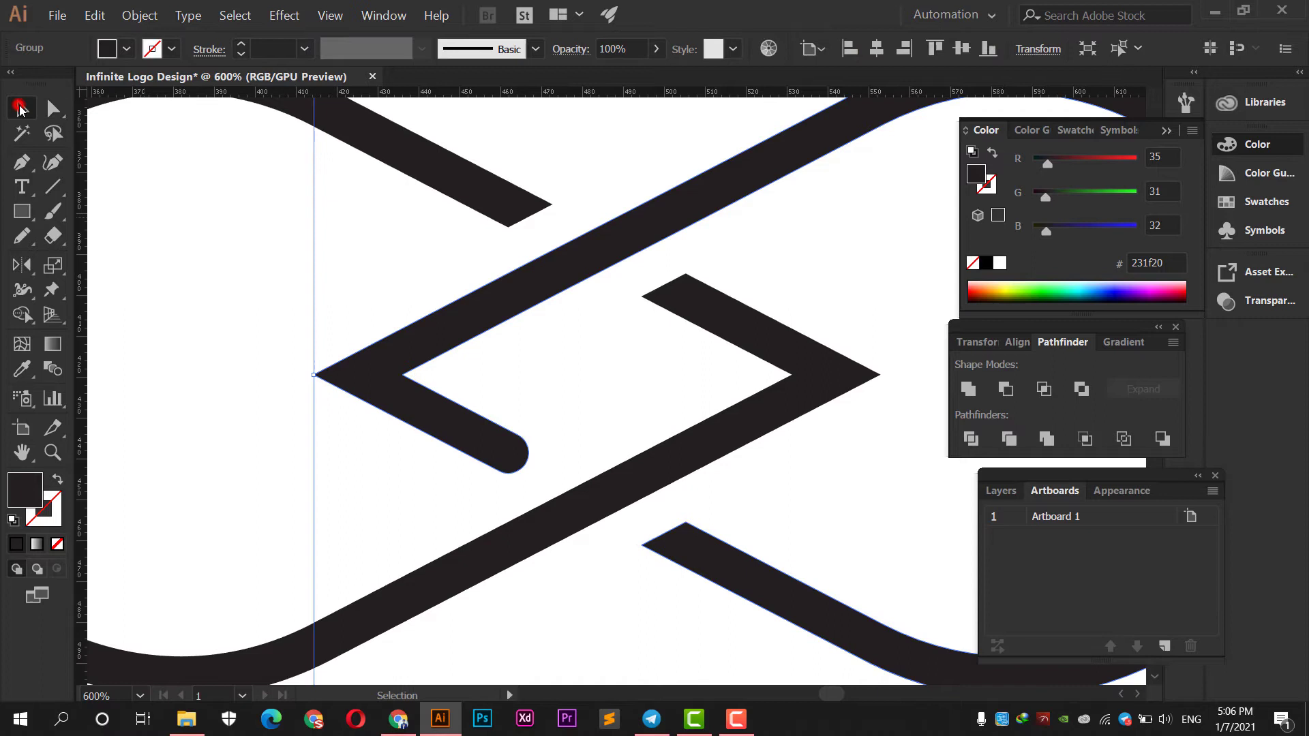
{"action": "left_click", "coordinate": [525, 372]}
Round the lower stroke and remaining zigzag stroke ends to 5 px.
{"action": "left_click", "coordinate": [735, 570]}
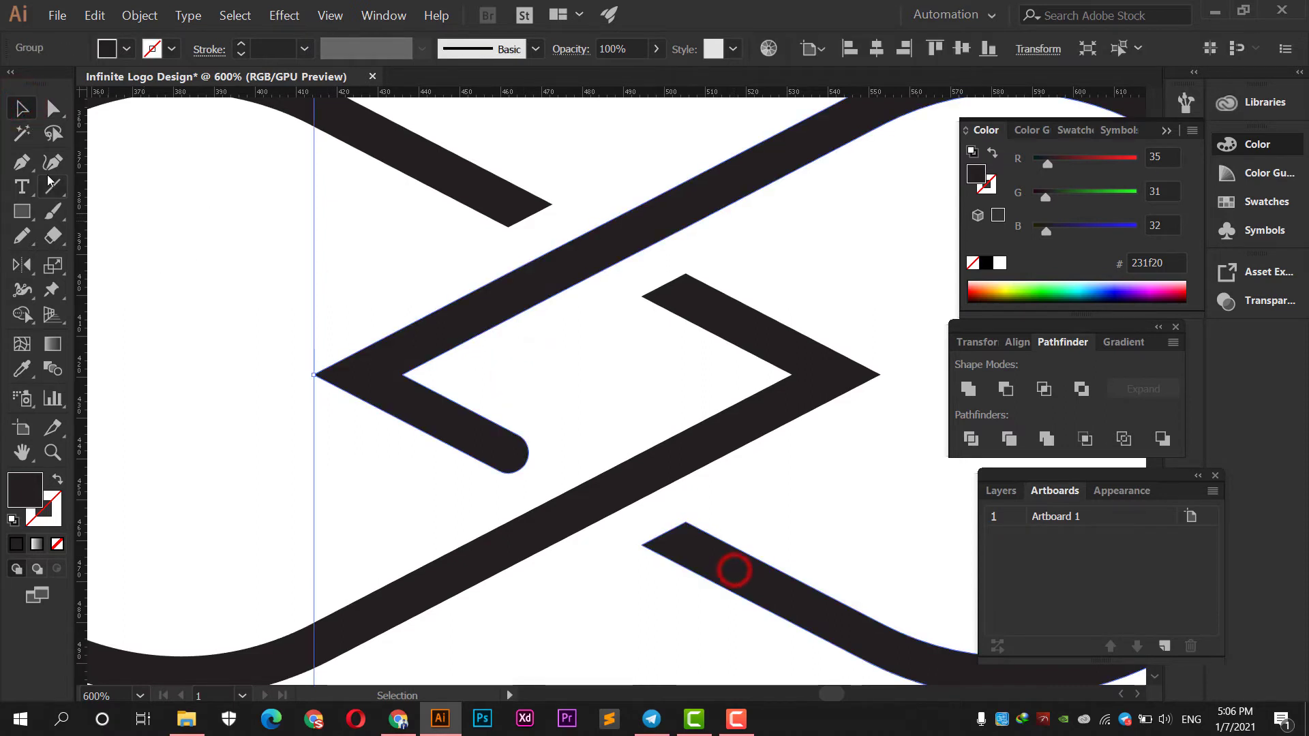
{"action": "left_click", "coordinate": [51, 108]}
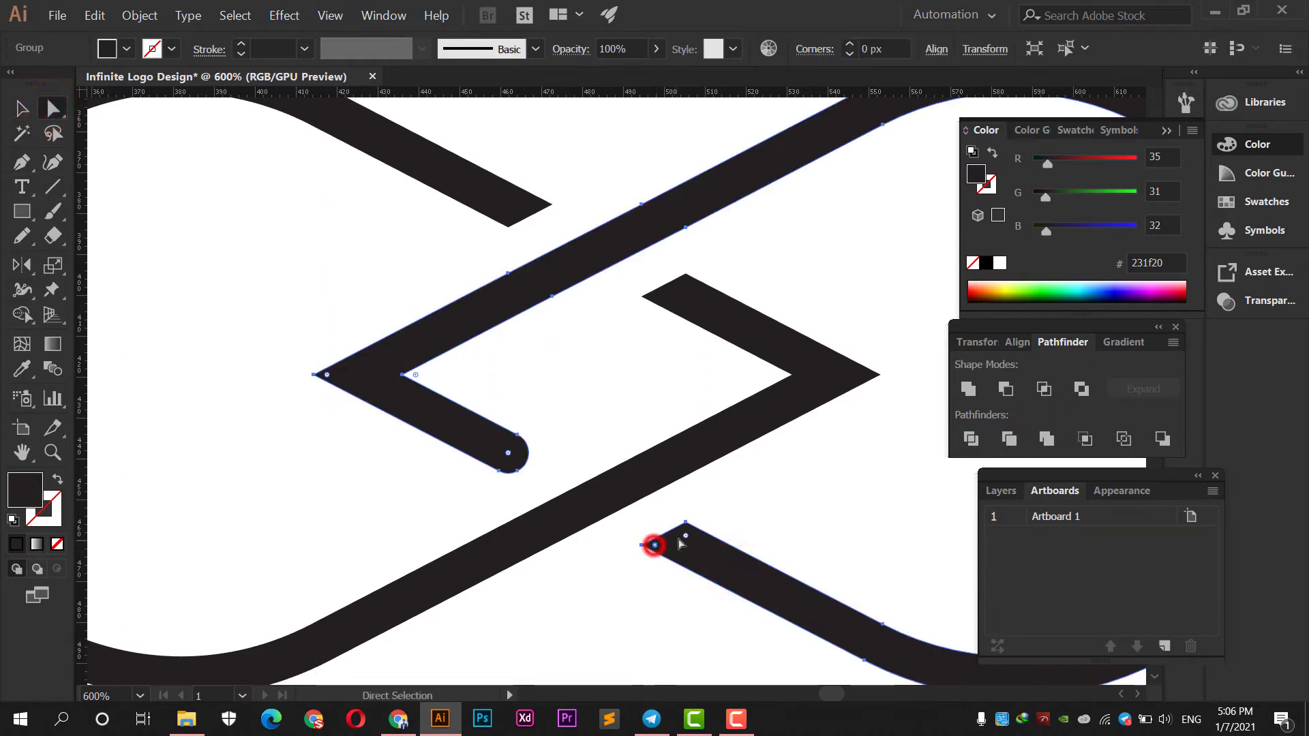
{"action": "left_click_drag", "start_coordinate": [687, 539], "coordinate": [774, 593]}
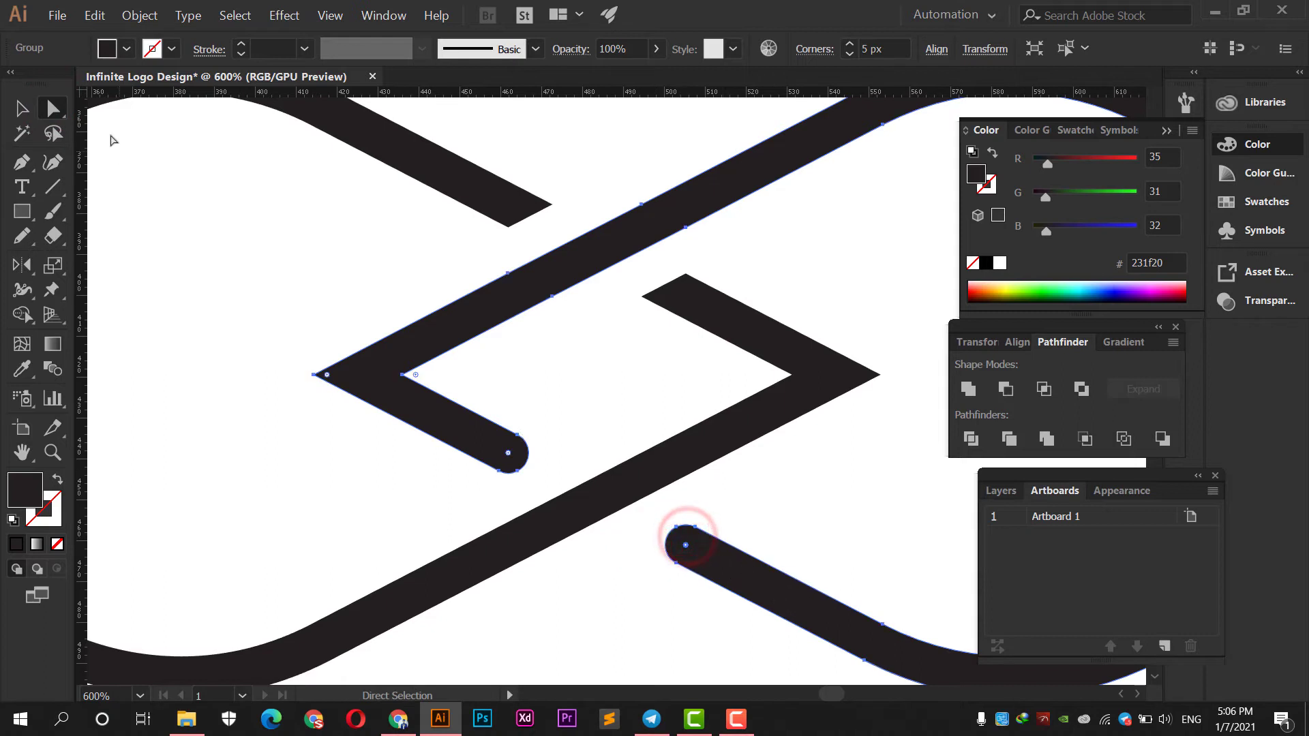
{"action": "left_click", "coordinate": [20, 109]}
{"action": "left_click", "coordinate": [570, 378]}
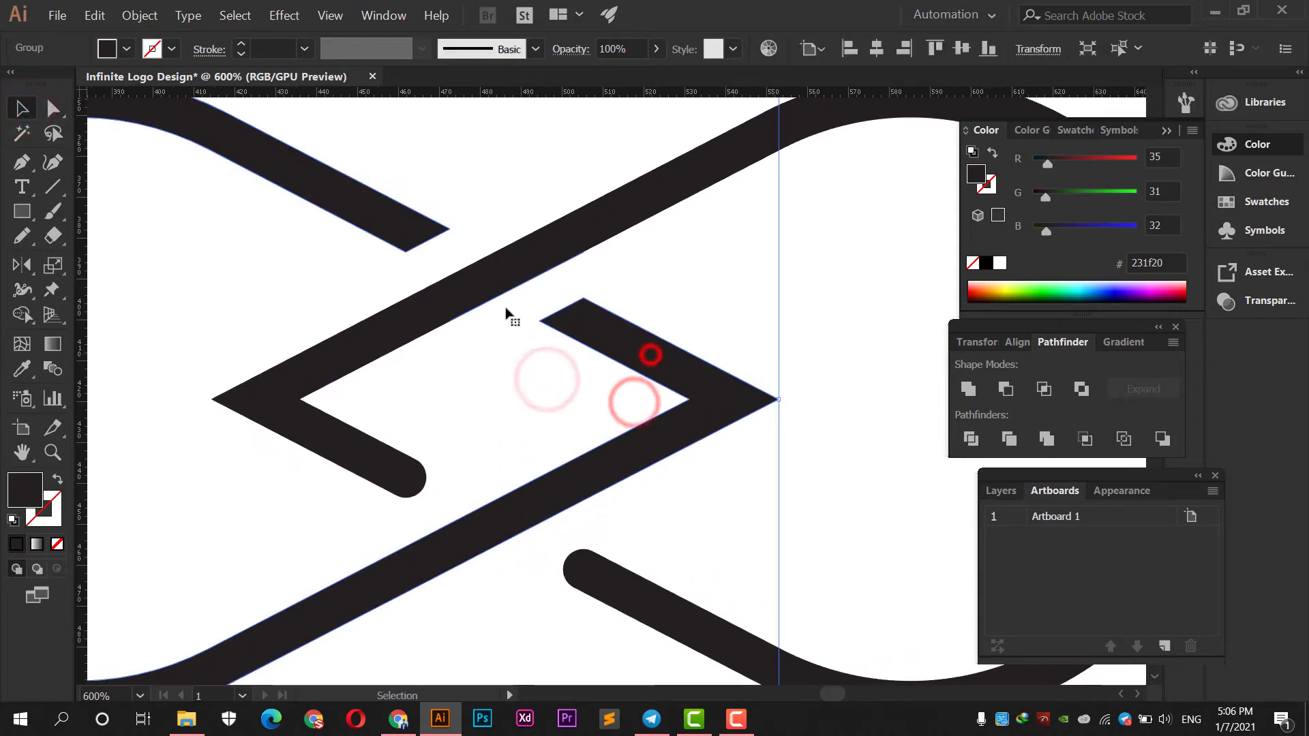
{"action": "left_click", "coordinate": [53, 111]}
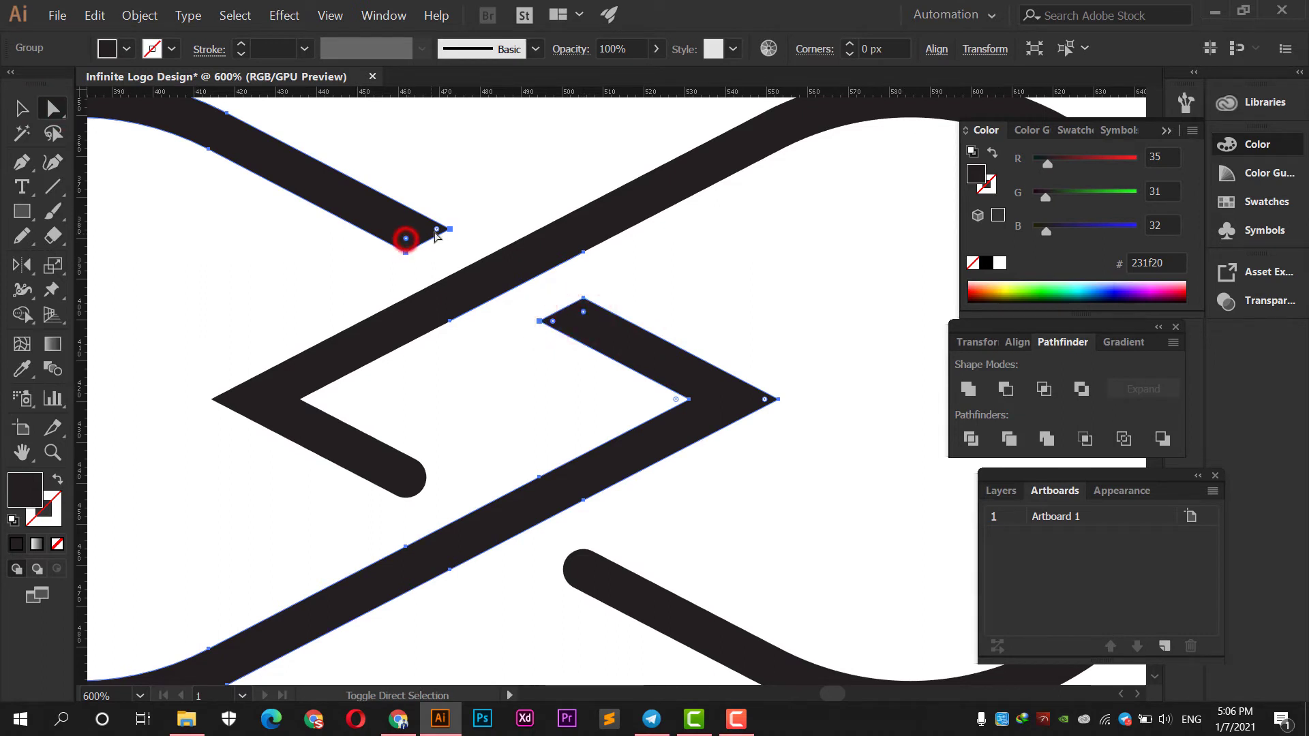
{"action": "left_click_drag", "start_coordinate": [437, 233], "coordinate": [384, 185]}
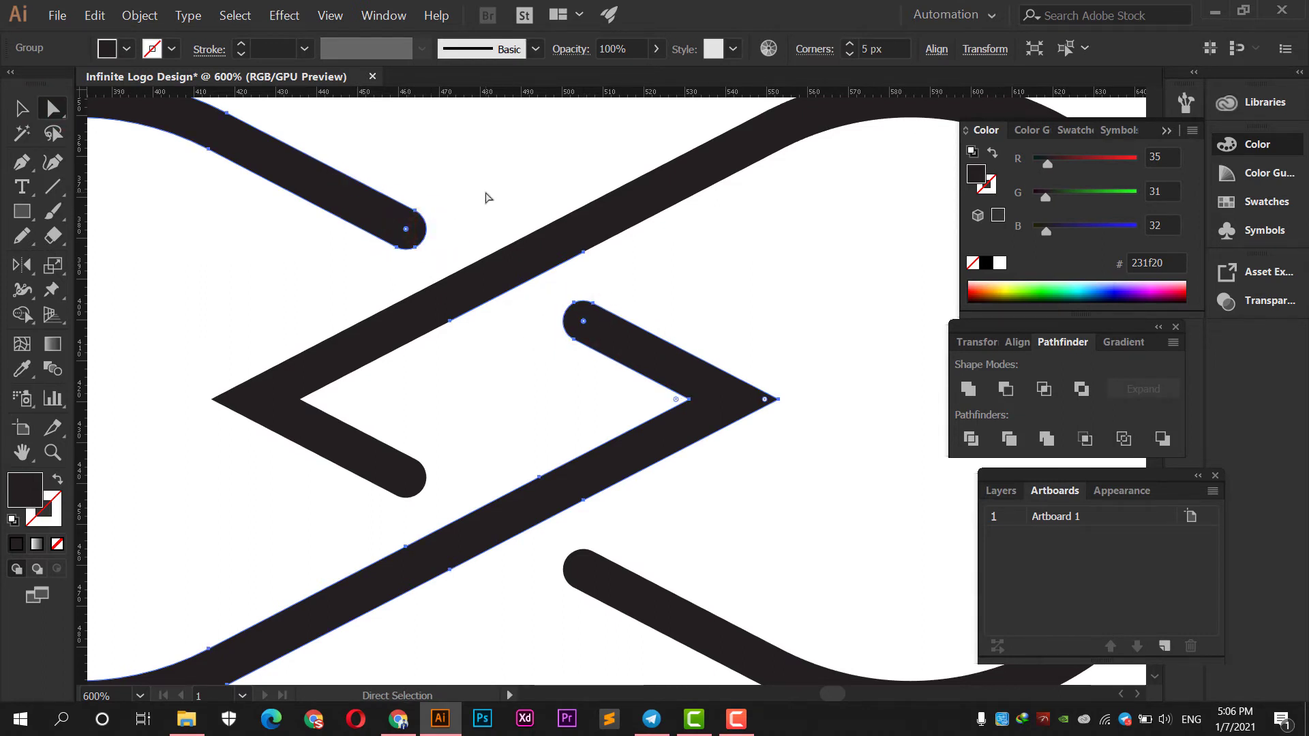
Scale the infinity logo down around its centre and bring it to the middle.
{"action": "key", "text": "ctrl+minus"}
{"action": "key", "text": "ctrl+minus"}
{"action": "key", "text": "ctrl+minus"}
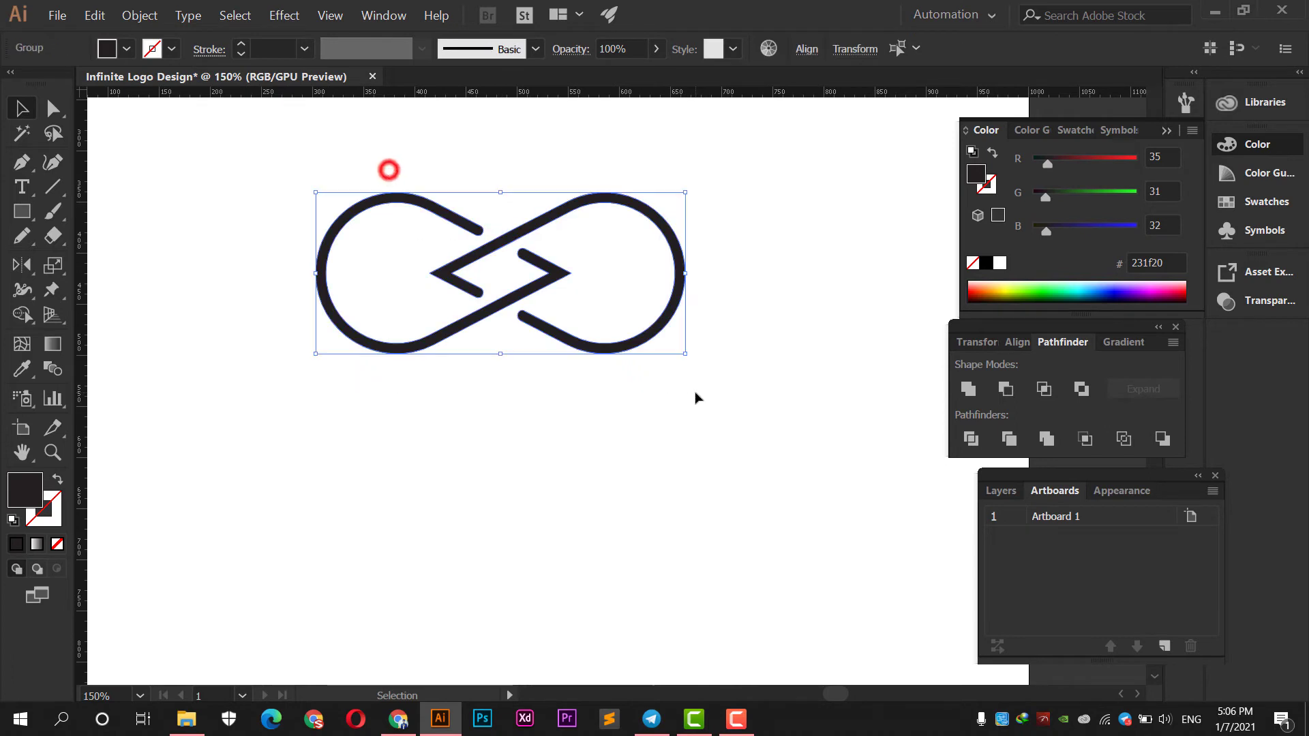
{"action": "left_click_drag", "start_coordinate": [687, 273], "coordinate": [601, 273]}
{"action": "left_click", "coordinate": [672, 292]}
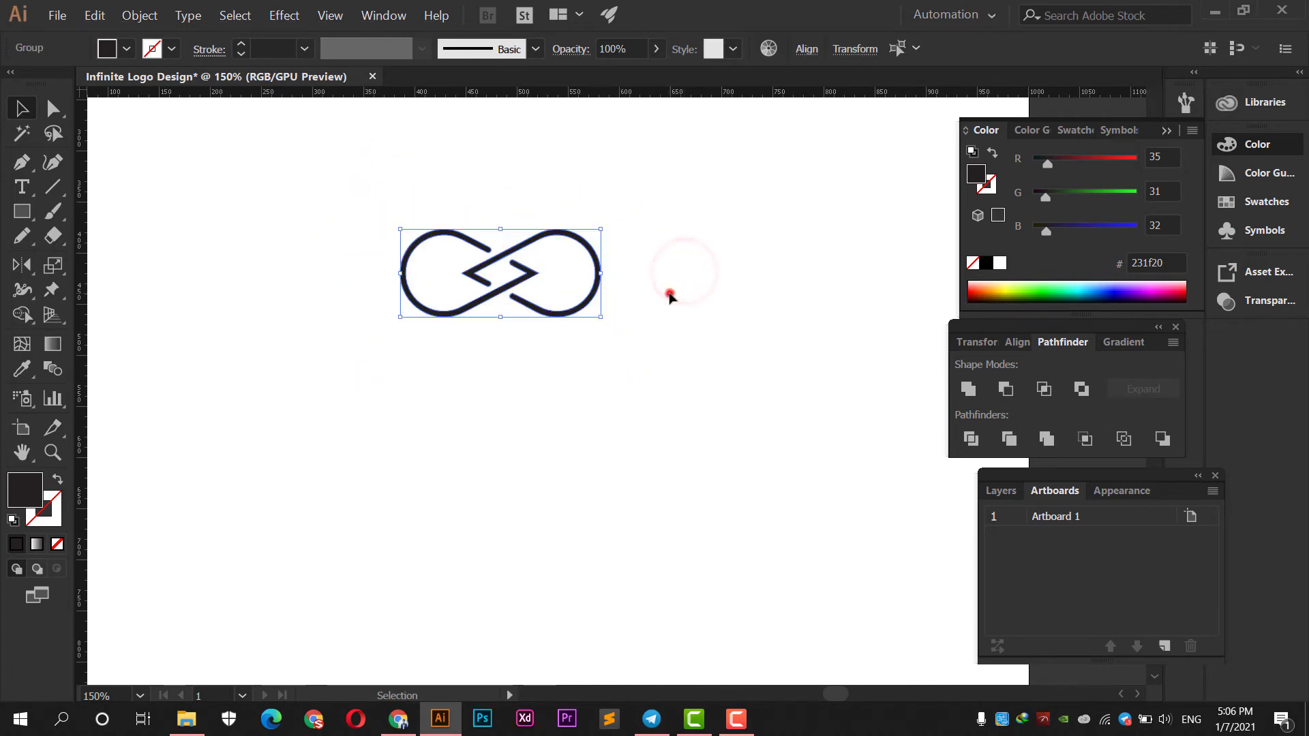
{"action": "left_click_drag", "start_coordinate": [656, 310], "coordinate": [706, 375]}
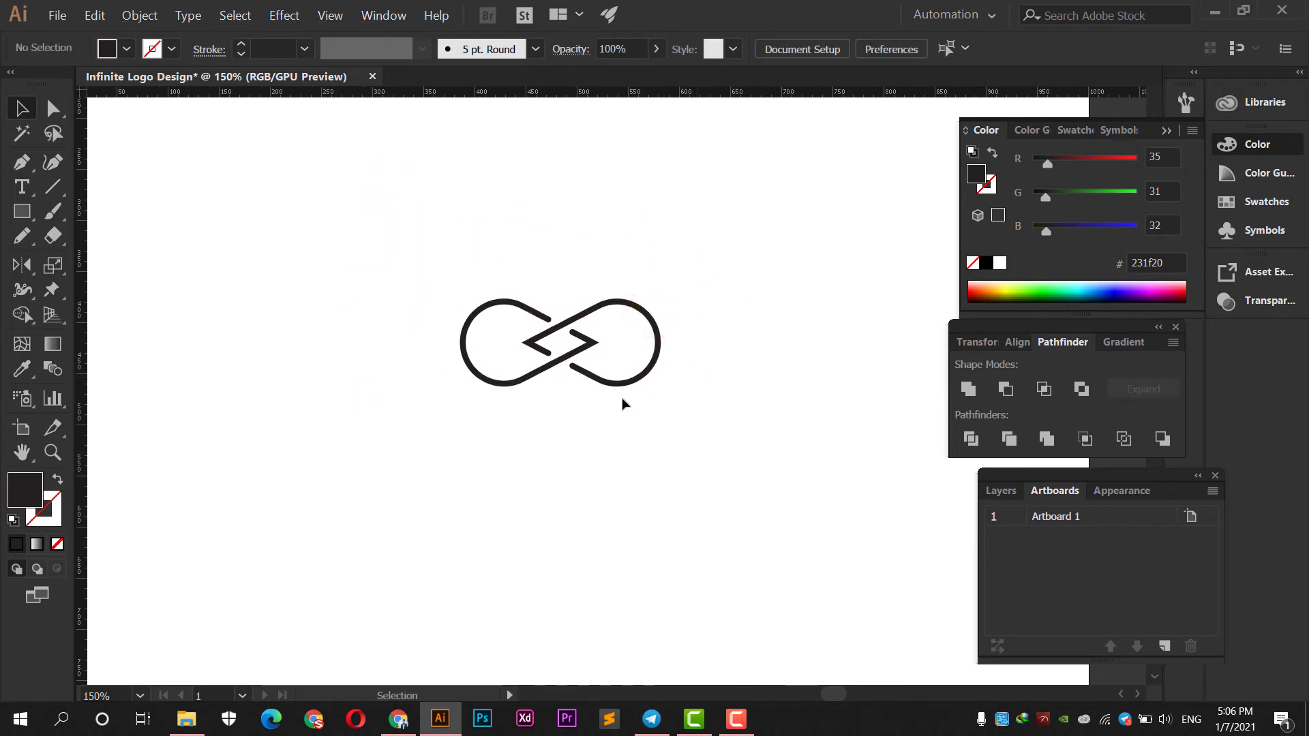
{"action": "scroll", "coordinate": [516, 432], "scroll_direction": "up", "scroll_amount": 1}
Add the INFINITE text below the logo in Raleway Bold with tracking 200.
{"action": "key", "text": "t"}
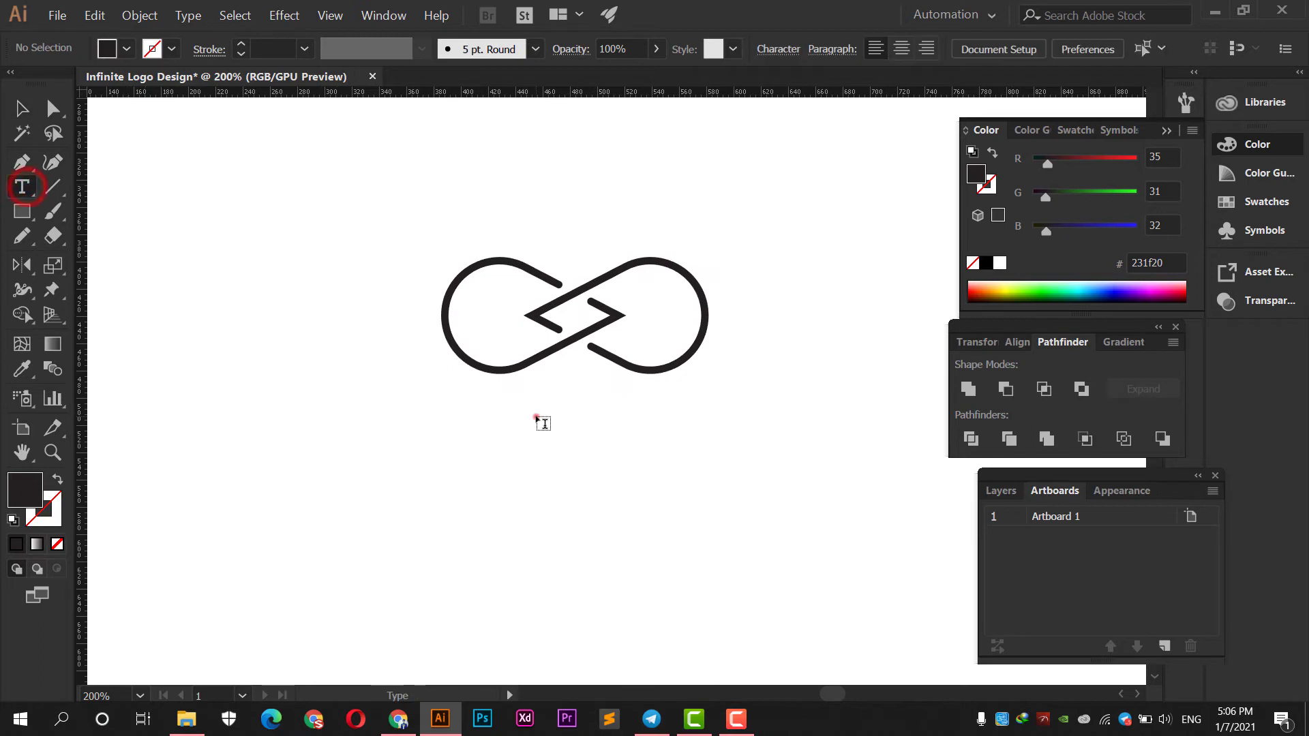
{"action": "left_click", "coordinate": [537, 418]}
{"action": "type", "text": "INFINITE"}
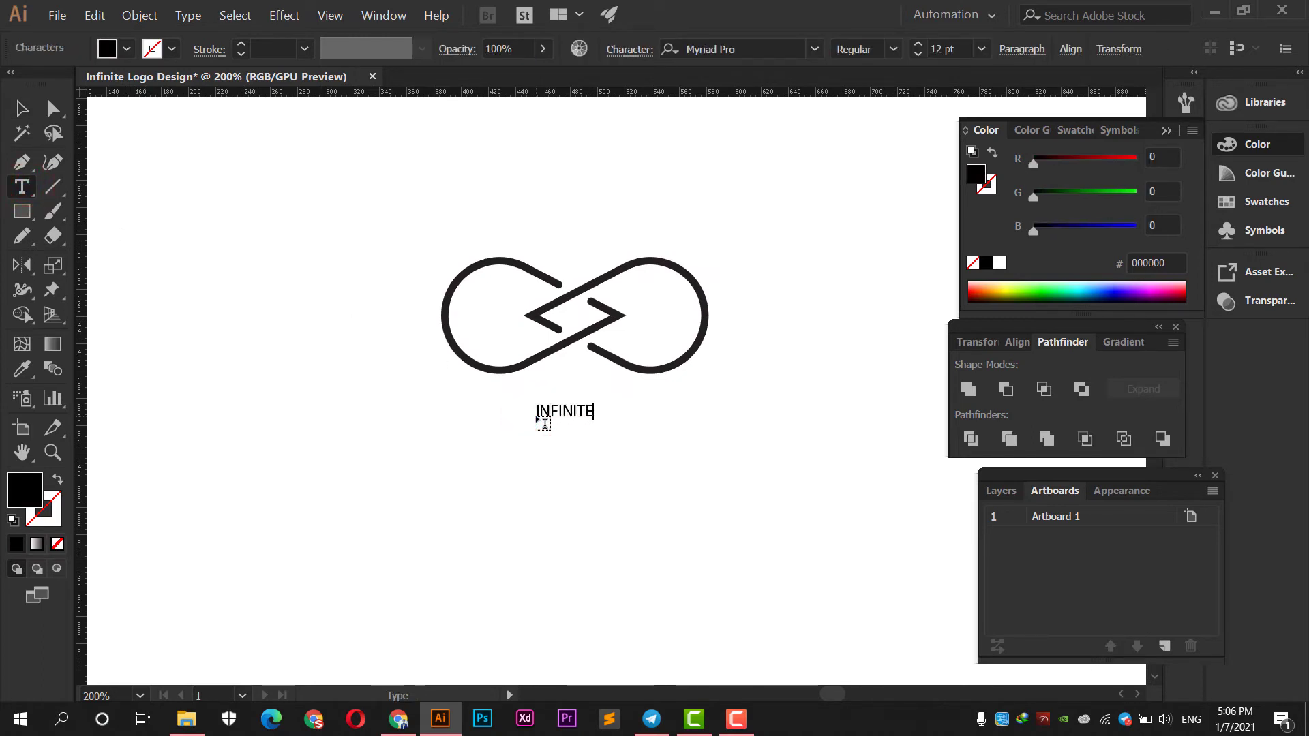
{"action": "key", "text": "Escape"}
{"action": "left_click", "coordinate": [738, 45]}
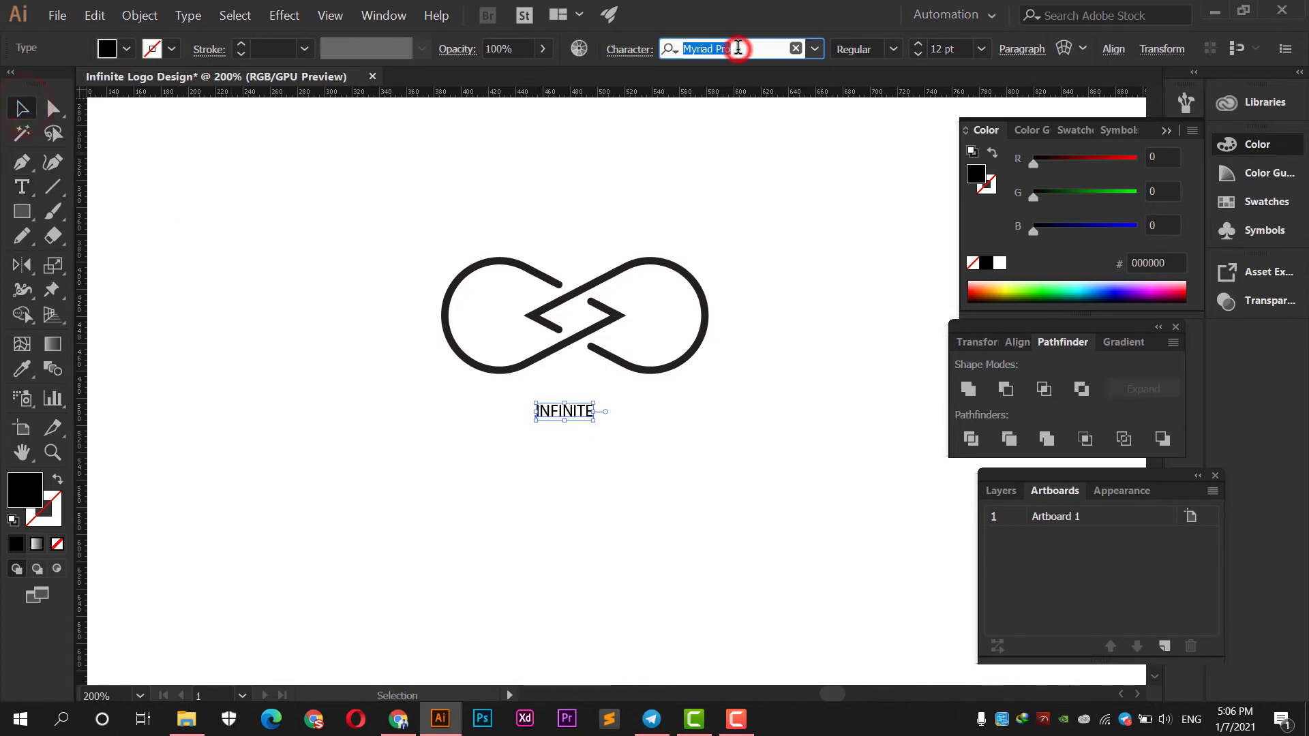
{"action": "type", "text": "rale"}
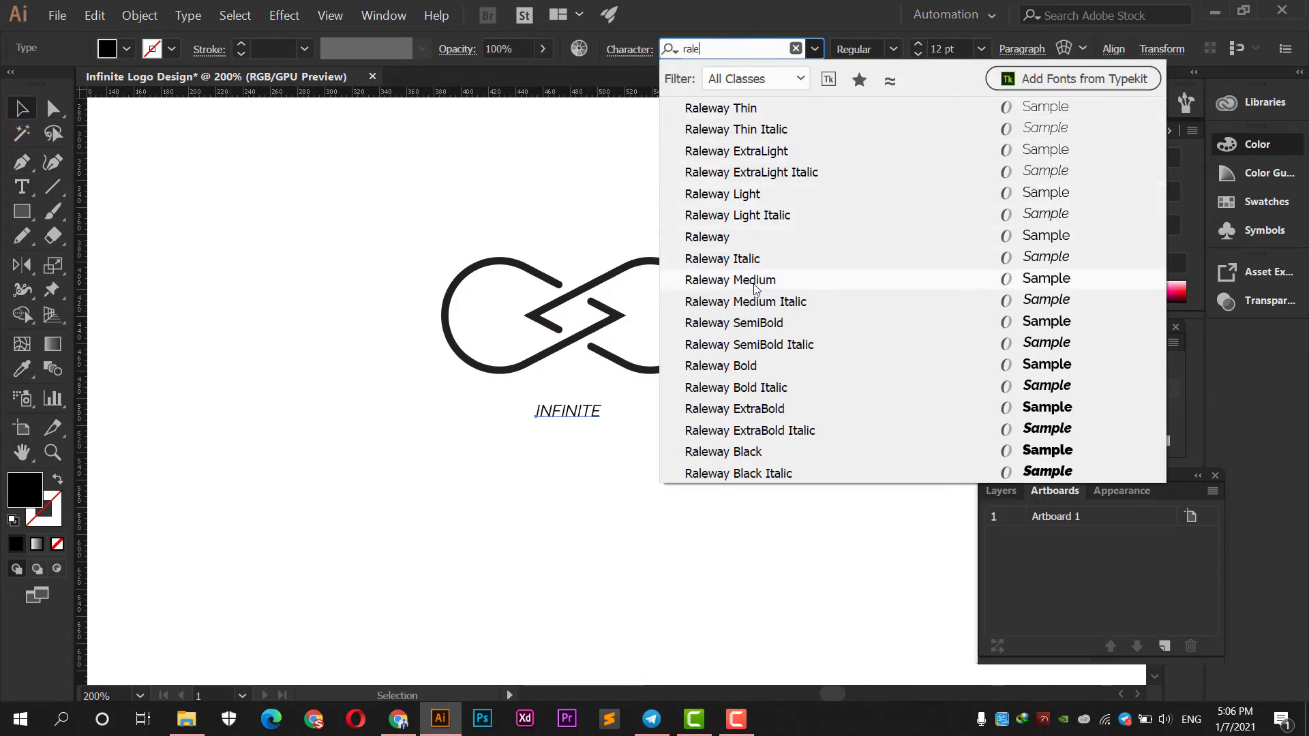
{"action": "left_click", "coordinate": [753, 375]}
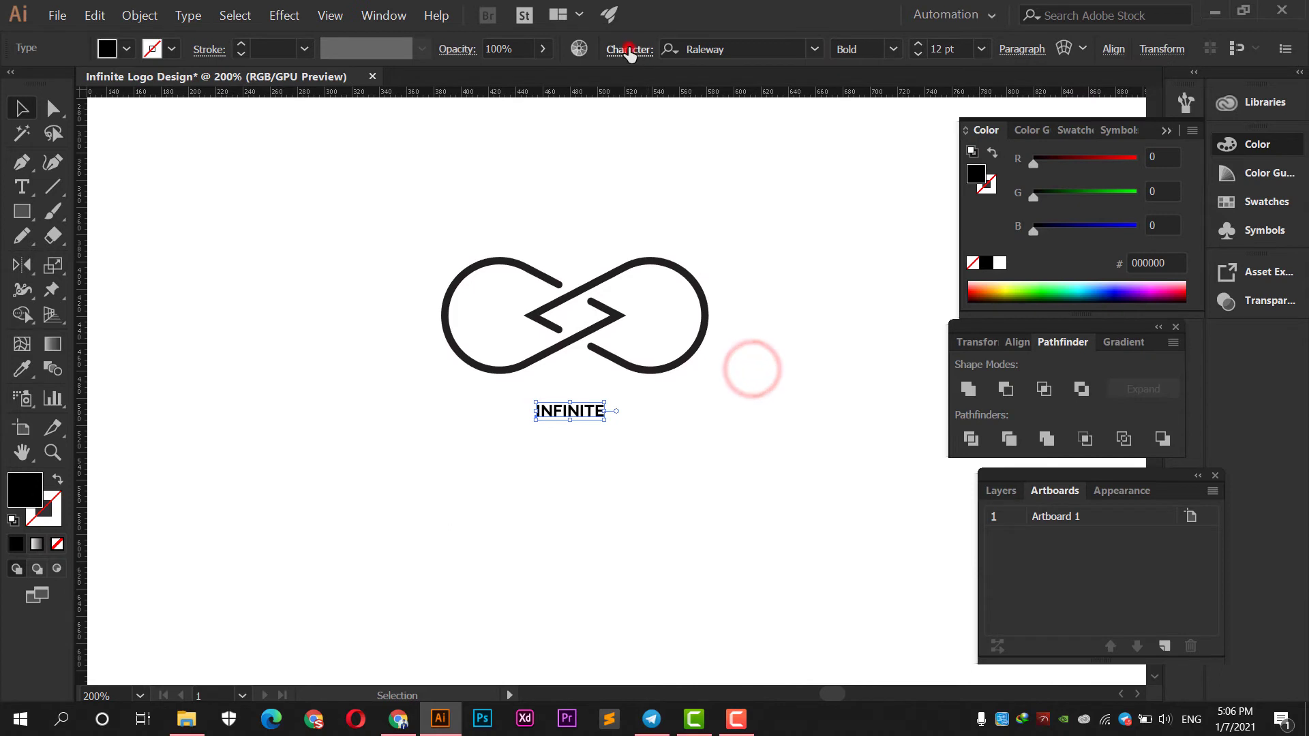
{"action": "left_click", "coordinate": [637, 172]}
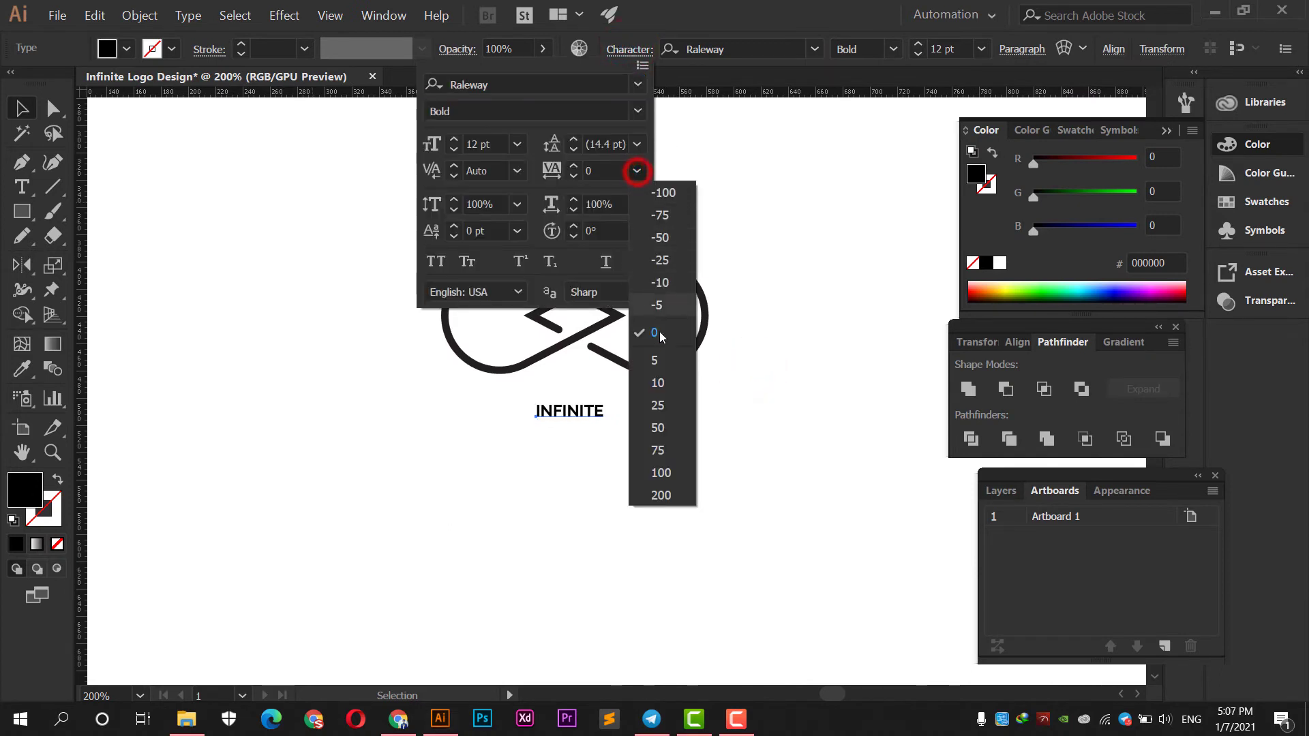
{"action": "left_click", "coordinate": [666, 494]}
{"action": "left_click", "coordinate": [774, 484]}
Group the infinity logo's strokes and centre INFINITE horizontally with the logo.
{"action": "left_click_drag", "start_coordinate": [760, 356], "coordinate": [651, 328]}
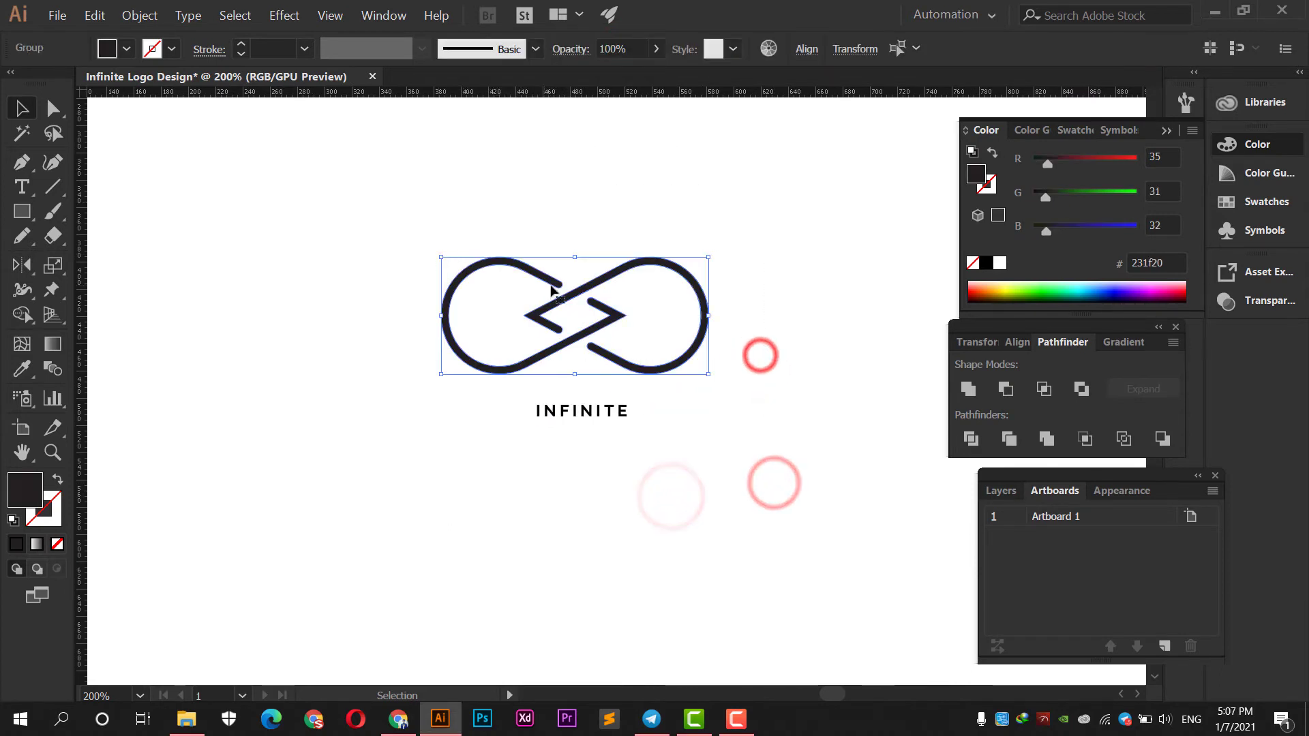
{"action": "right_click", "coordinate": [562, 285]}
{"action": "left_click", "coordinate": [600, 379]}
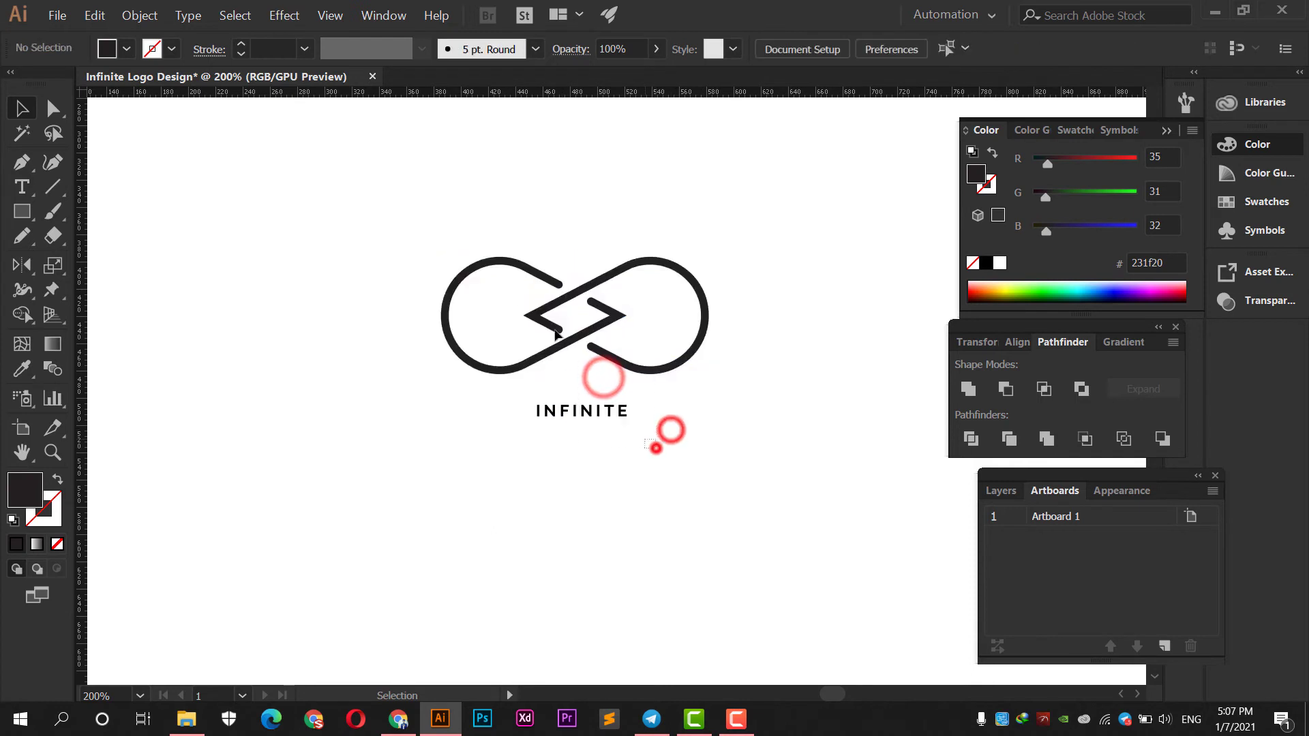
{"action": "left_click_drag", "start_coordinate": [668, 434], "coordinate": [512, 378]}
{"action": "left_click", "coordinate": [626, 49]}
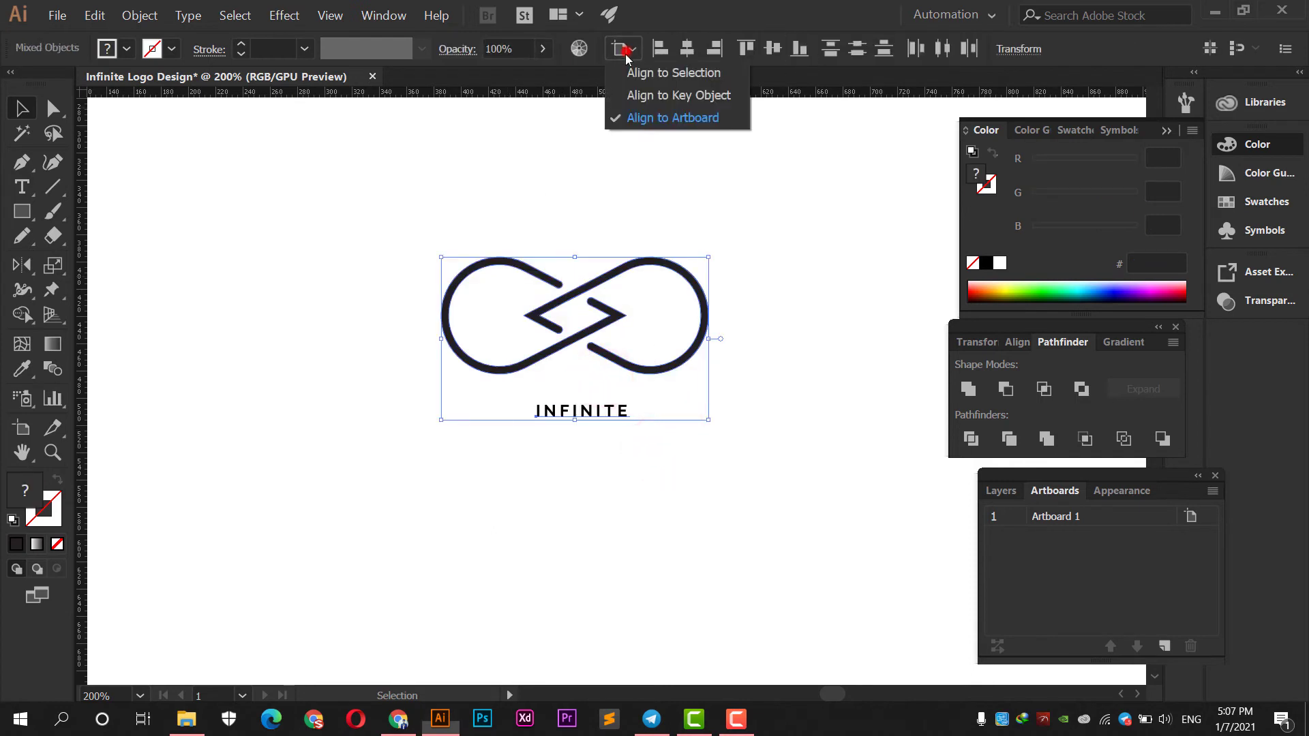
{"action": "left_click", "coordinate": [690, 50]}
{"action": "left_click", "coordinate": [782, 293]}
Scale INFINITE to the loop's width (33.95 pt) and move it just beneath the loop.
{"action": "left_click", "coordinate": [618, 411]}
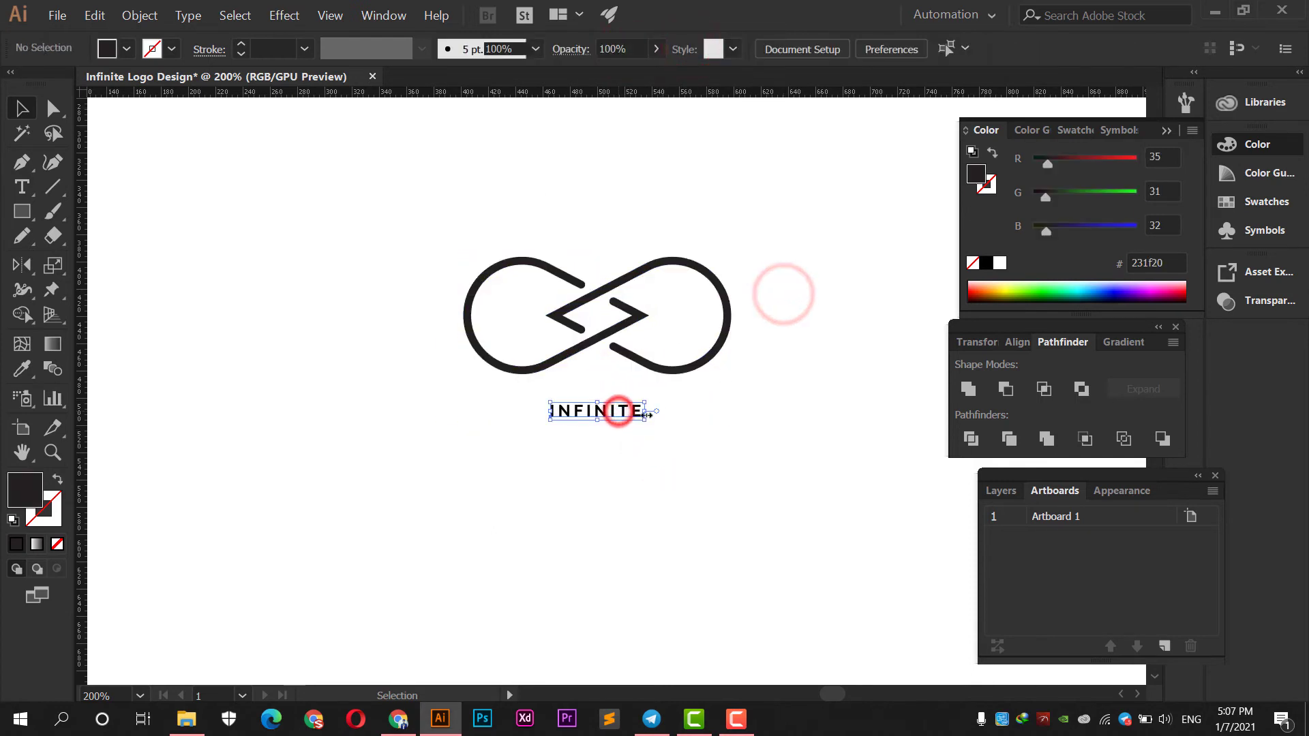
{"action": "left_click_drag", "start_coordinate": [630, 411], "coordinate": [728, 410]}
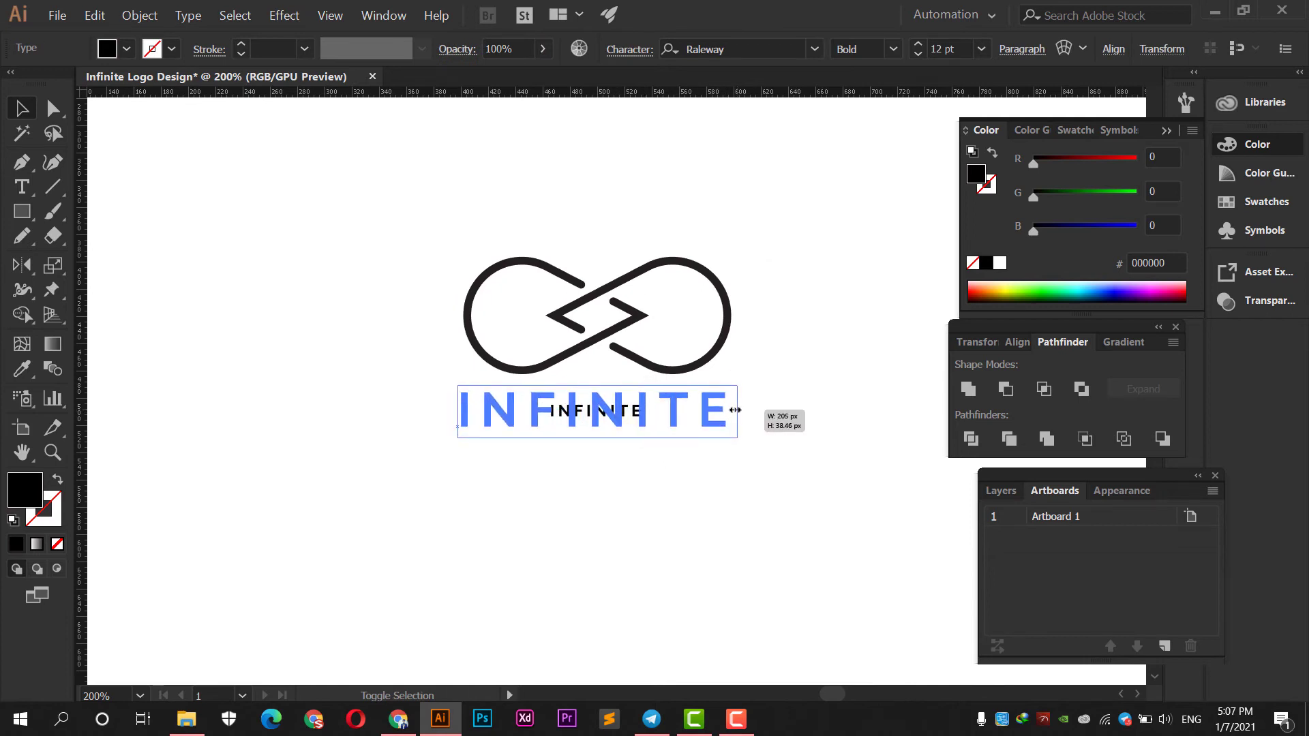
{"action": "left_click_drag", "start_coordinate": [729, 410], "coordinate": [730, 410]}
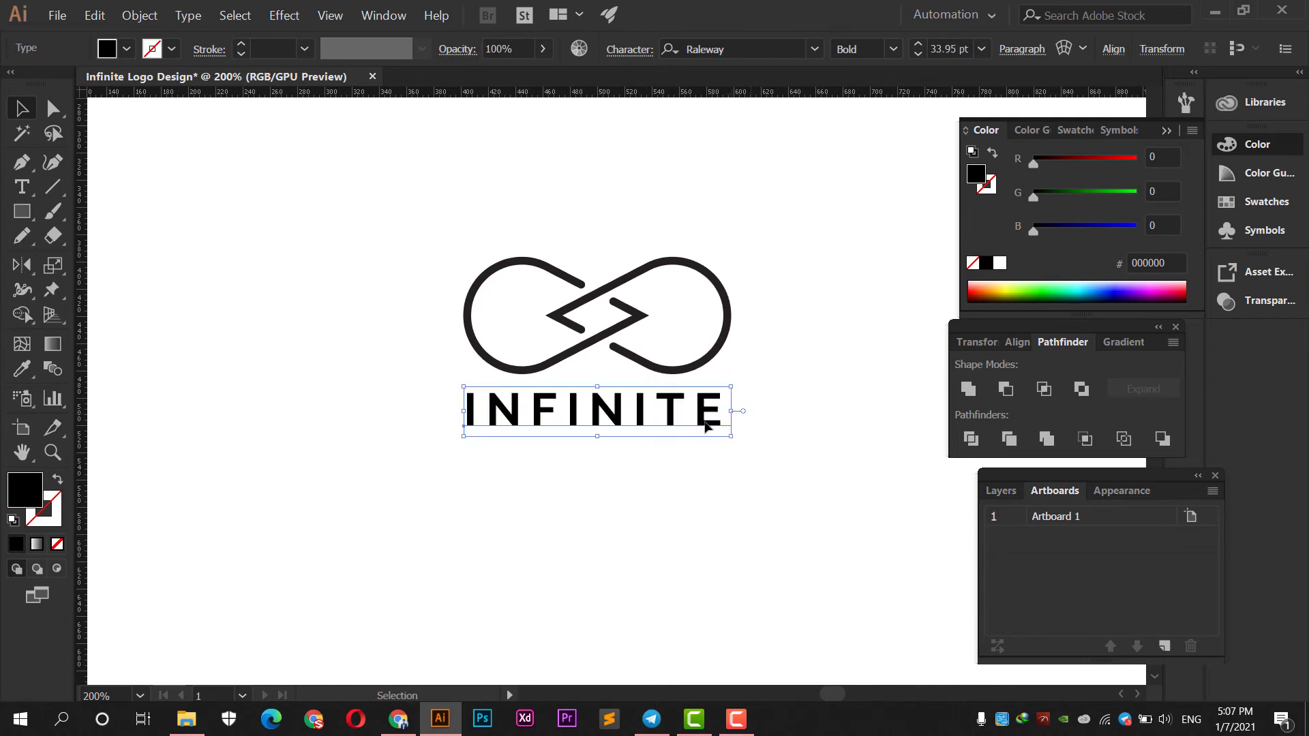
{"action": "left_click_drag", "start_coordinate": [634, 416], "coordinate": [636, 431]}
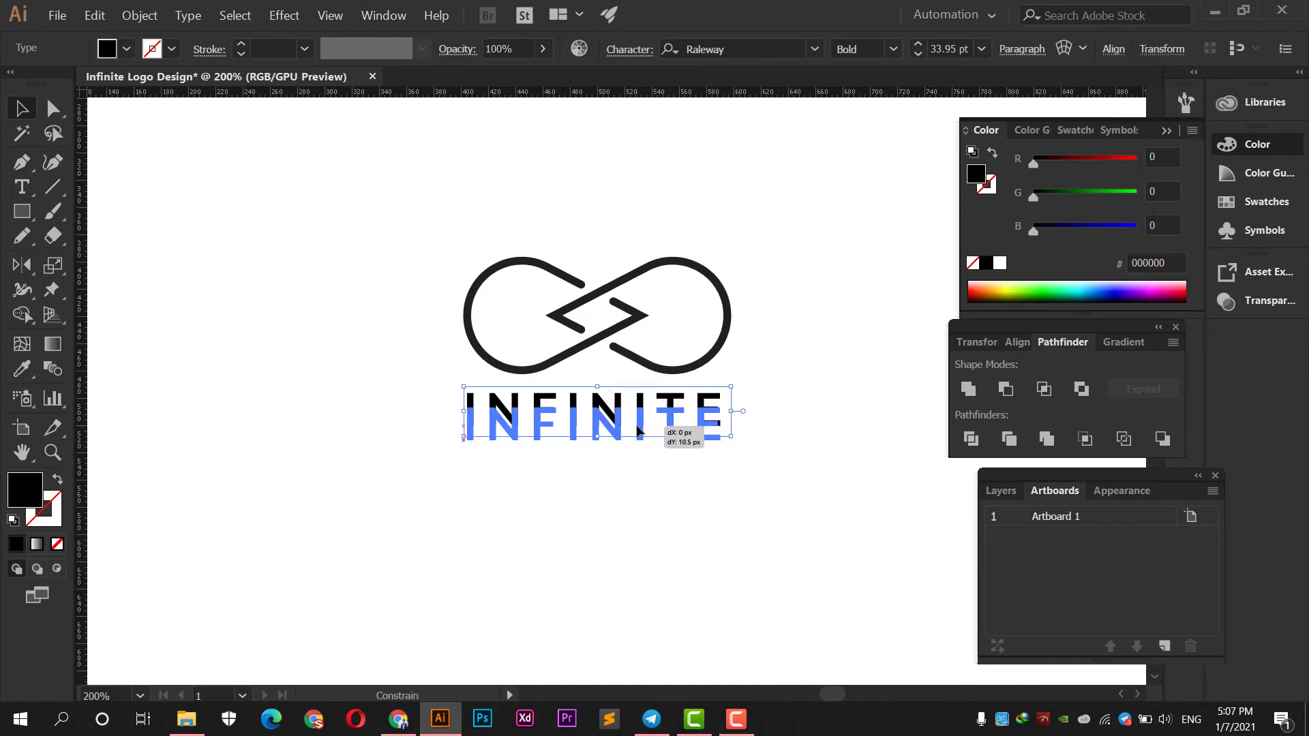
{"action": "left_click", "coordinate": [680, 476]}
Add a PROJECT line under INFINITE in All Caps, Raleway Regular weight.
{"action": "left_click", "coordinate": [22, 186]}
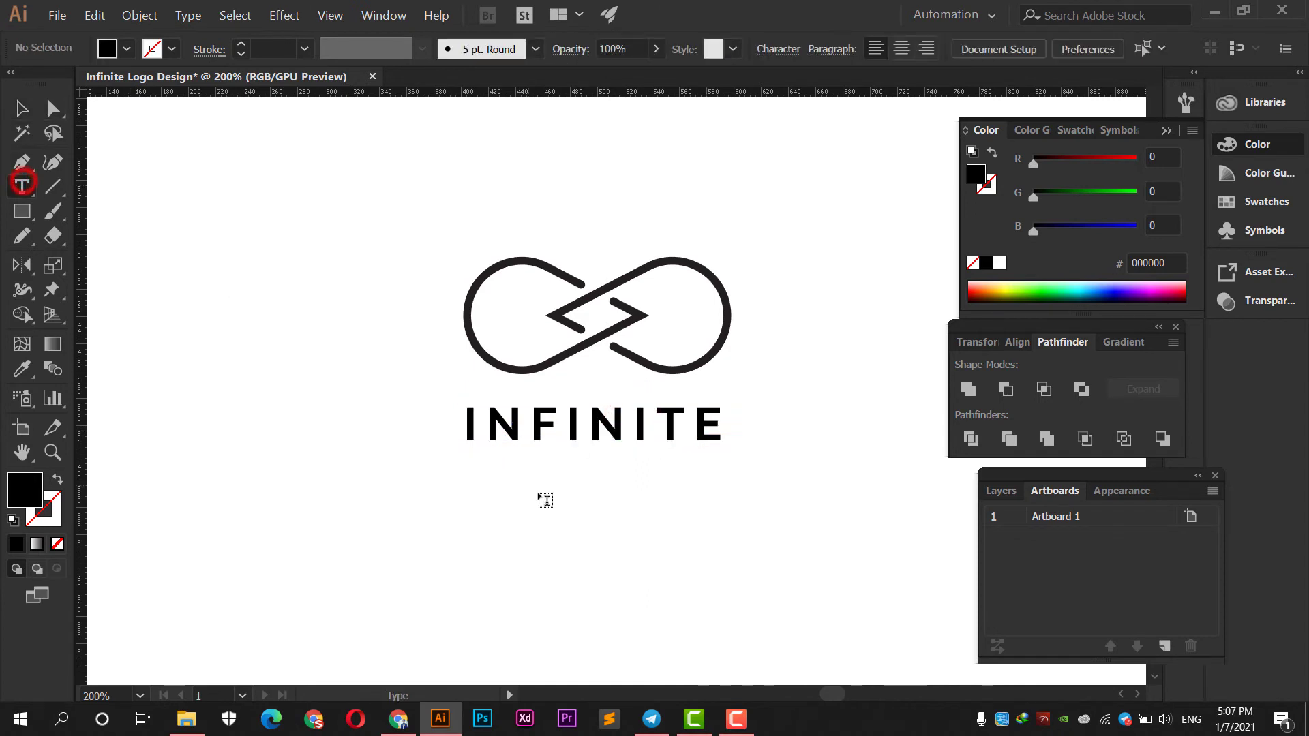
{"action": "left_click", "coordinate": [544, 499]}
{"action": "type", "text": "project"}
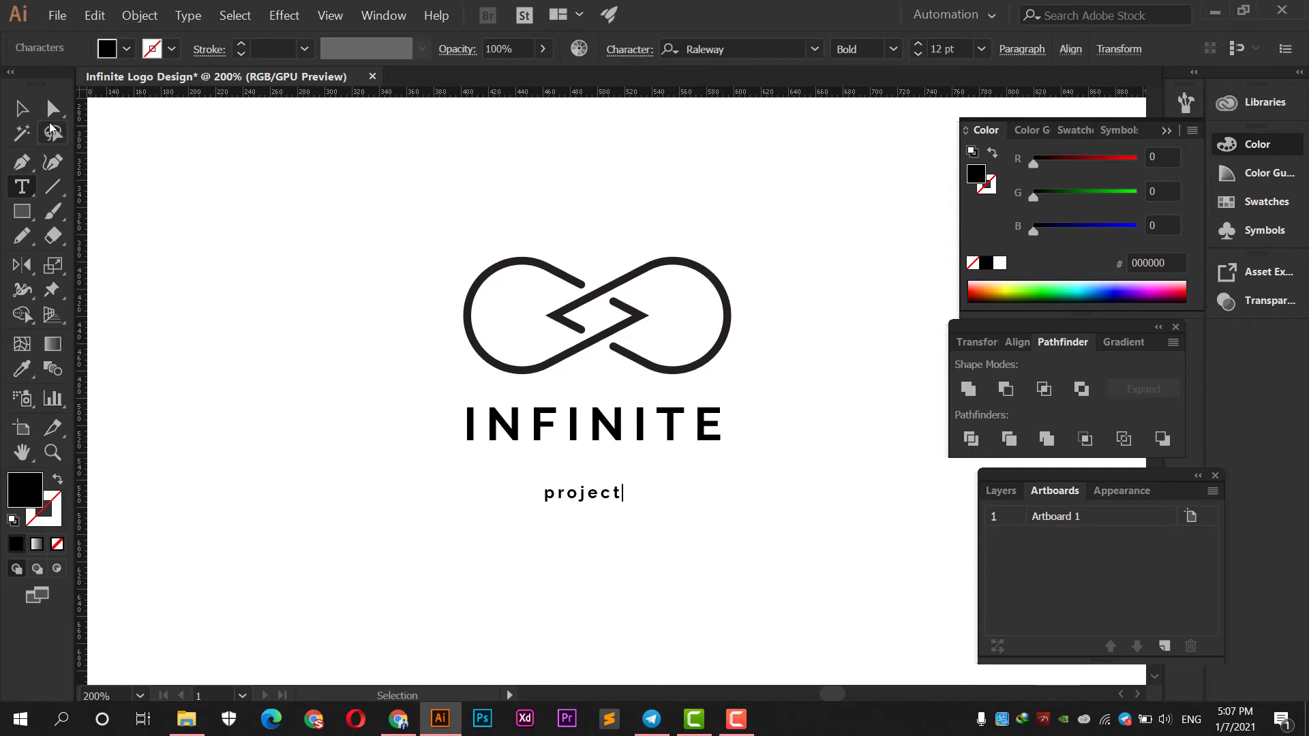
{"action": "left_click", "coordinate": [12, 108]}
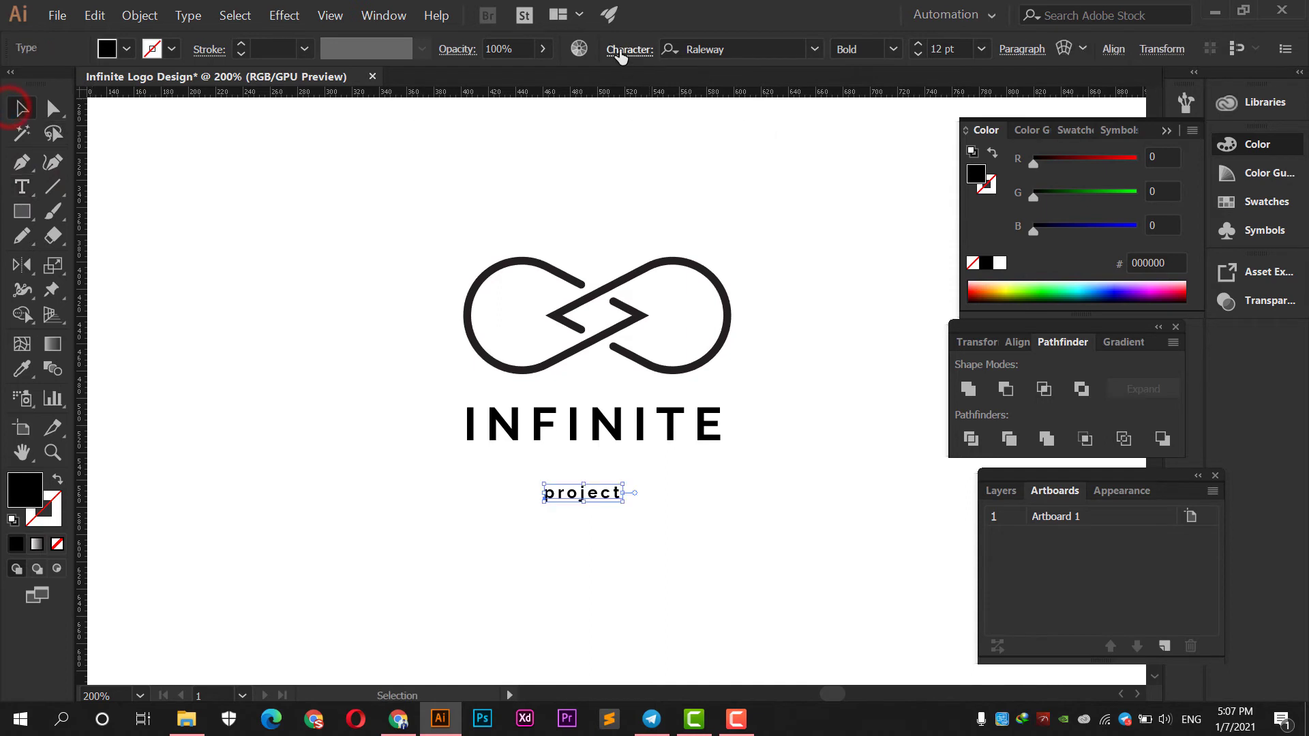
{"action": "left_click", "coordinate": [441, 260]}
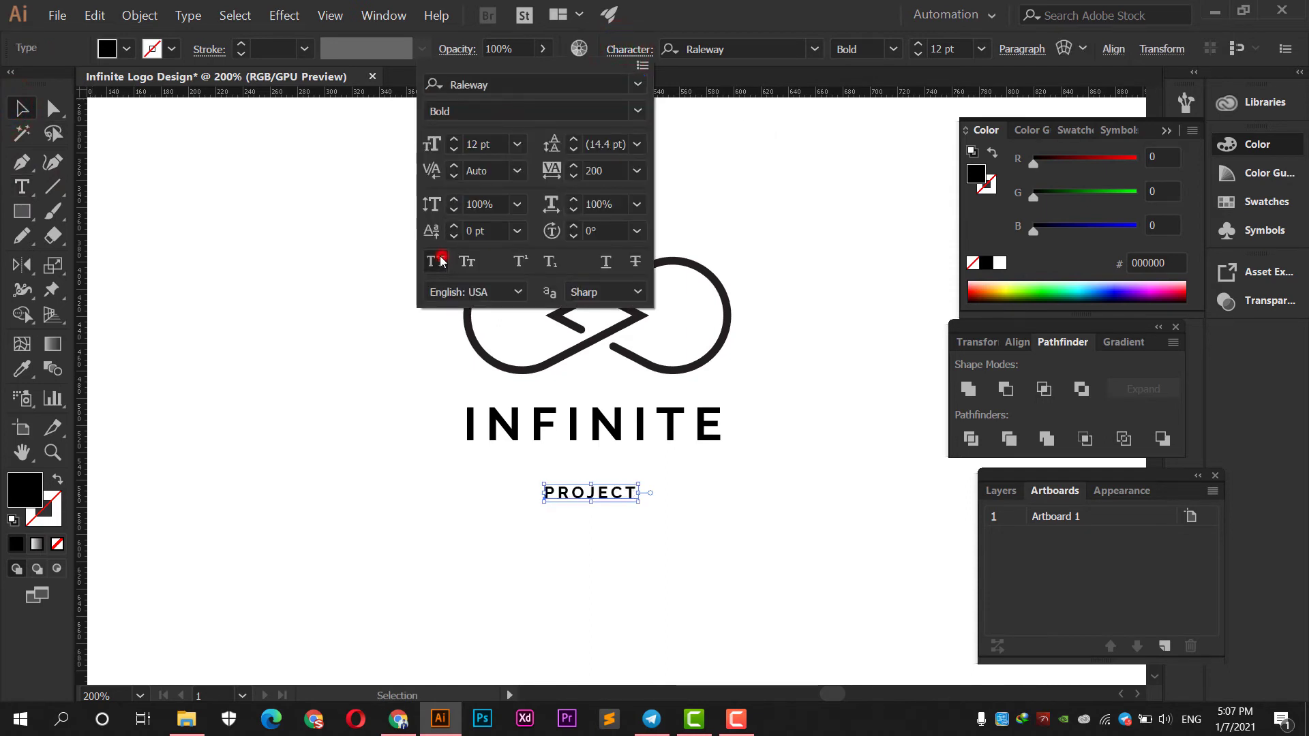
{"action": "left_click", "coordinate": [893, 49]}
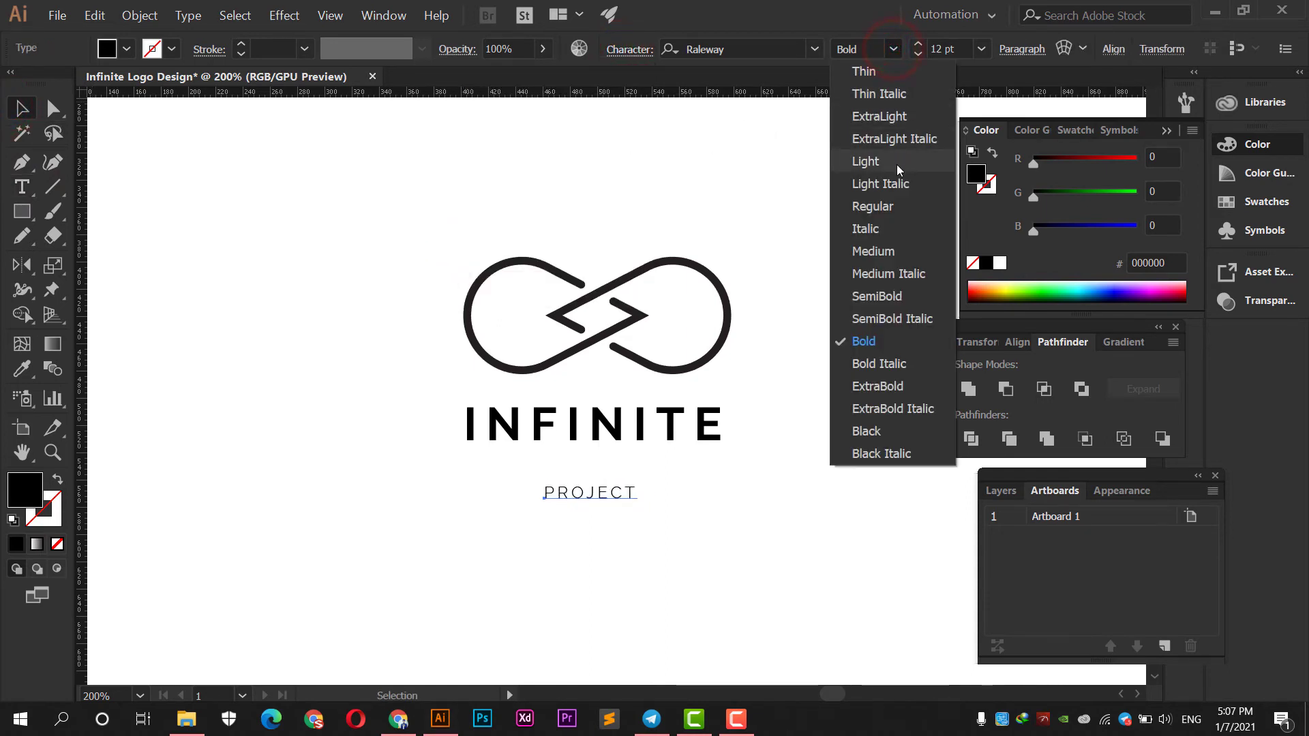
{"action": "left_click", "coordinate": [890, 207]}
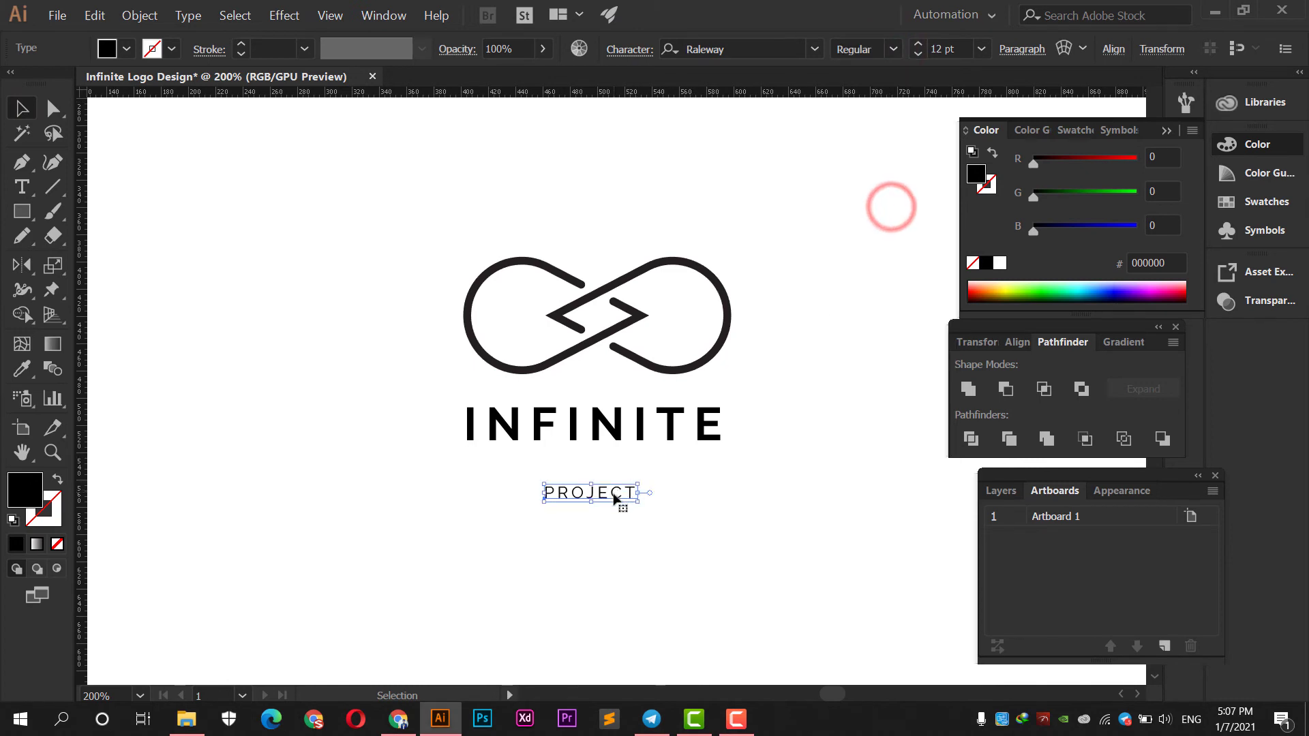
Move PROJECT closer to INFINITE, set tracking to 500, and centre all three logo parts.
{"action": "left_click_drag", "start_coordinate": [614, 493], "coordinate": [613, 461]}
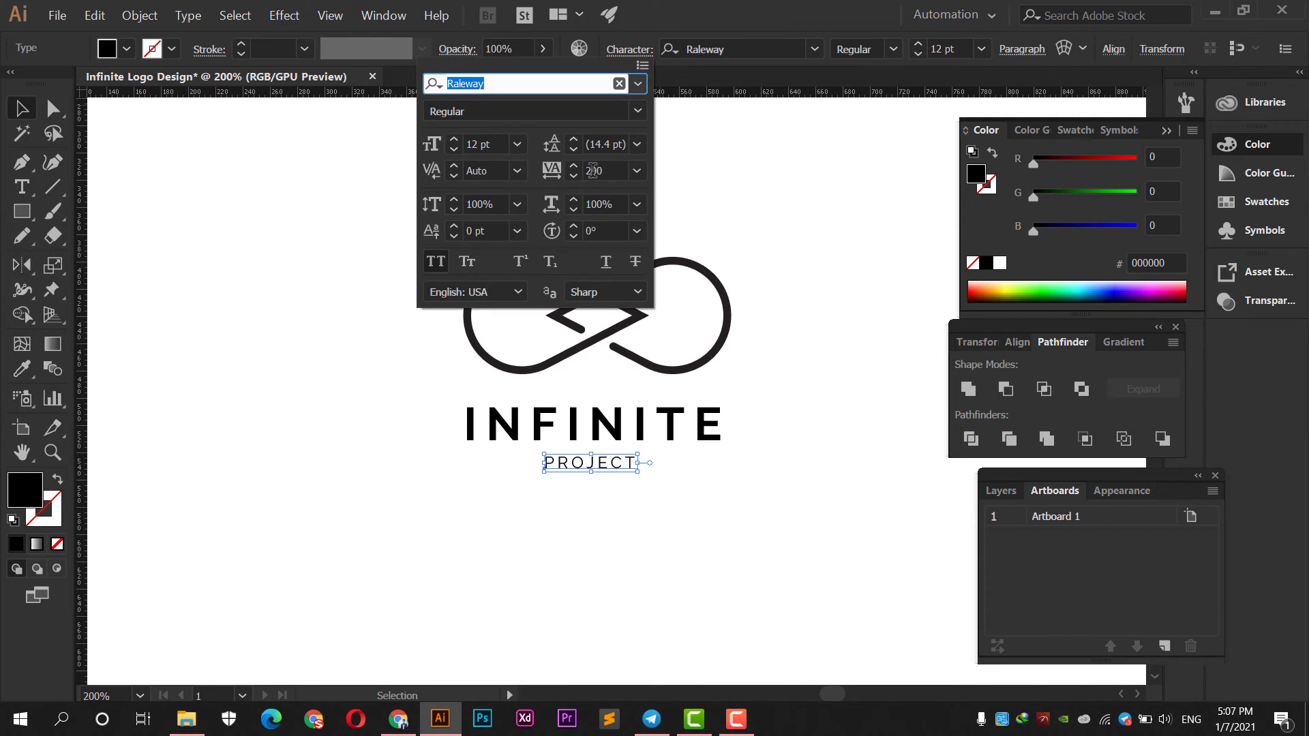
{"action": "double_click", "coordinate": [593, 171]}
{"action": "type", "text": "500"}
{"action": "key", "text": "Return"}
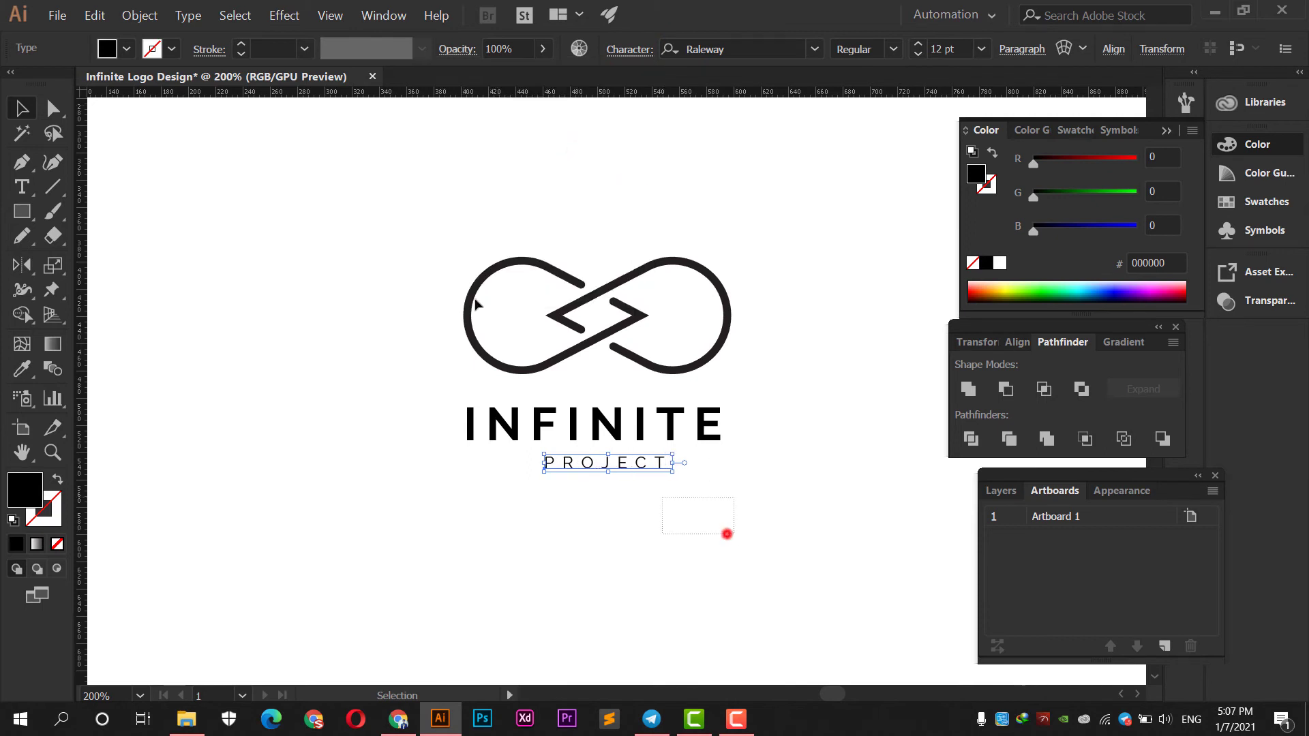
{"action": "left_click_drag", "start_coordinate": [726, 534], "coordinate": [475, 304]}
{"action": "left_click", "coordinate": [715, 161]}
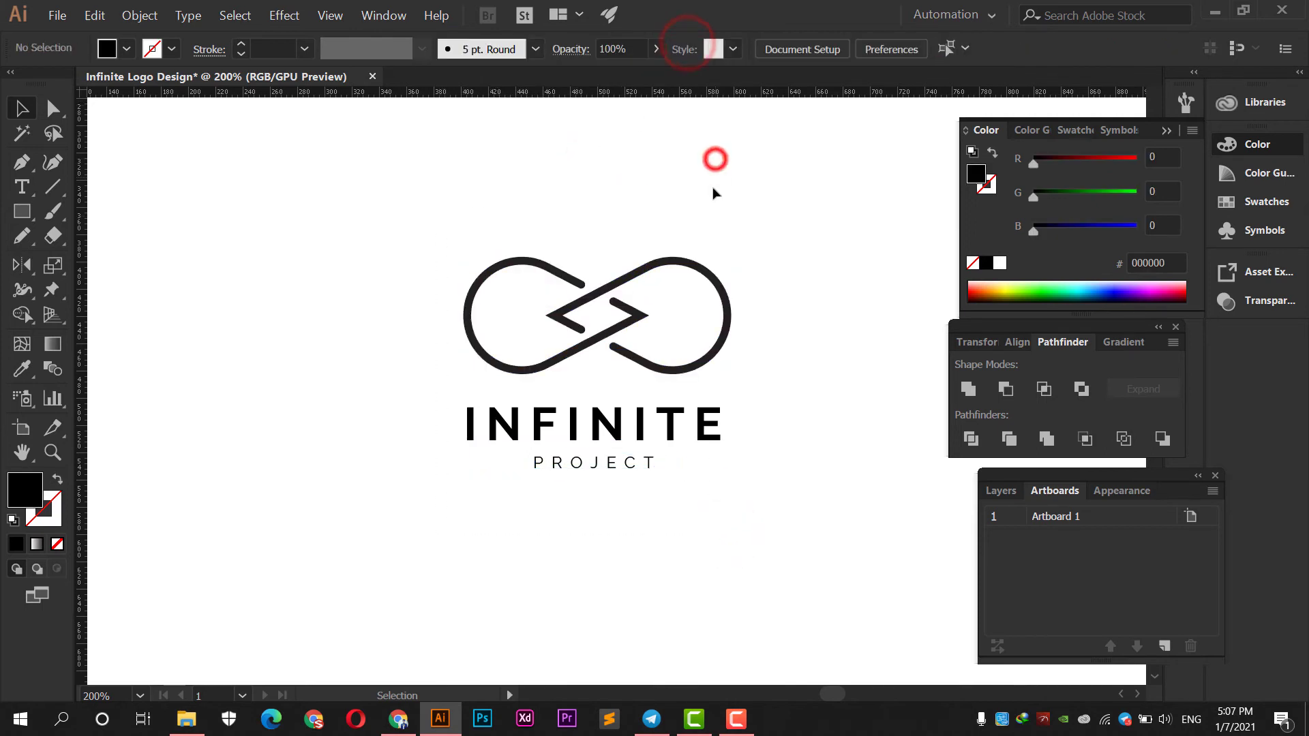
{"action": "key", "text": "ctrl+minus"}
{"action": "key", "text": "ctrl+minus"}
{"action": "key", "text": "ctrl+minus"}
Group the logo parts, scale the group up about twice, and move it right.
{"action": "left_click_drag", "start_coordinate": [720, 481], "coordinate": [710, 466]}
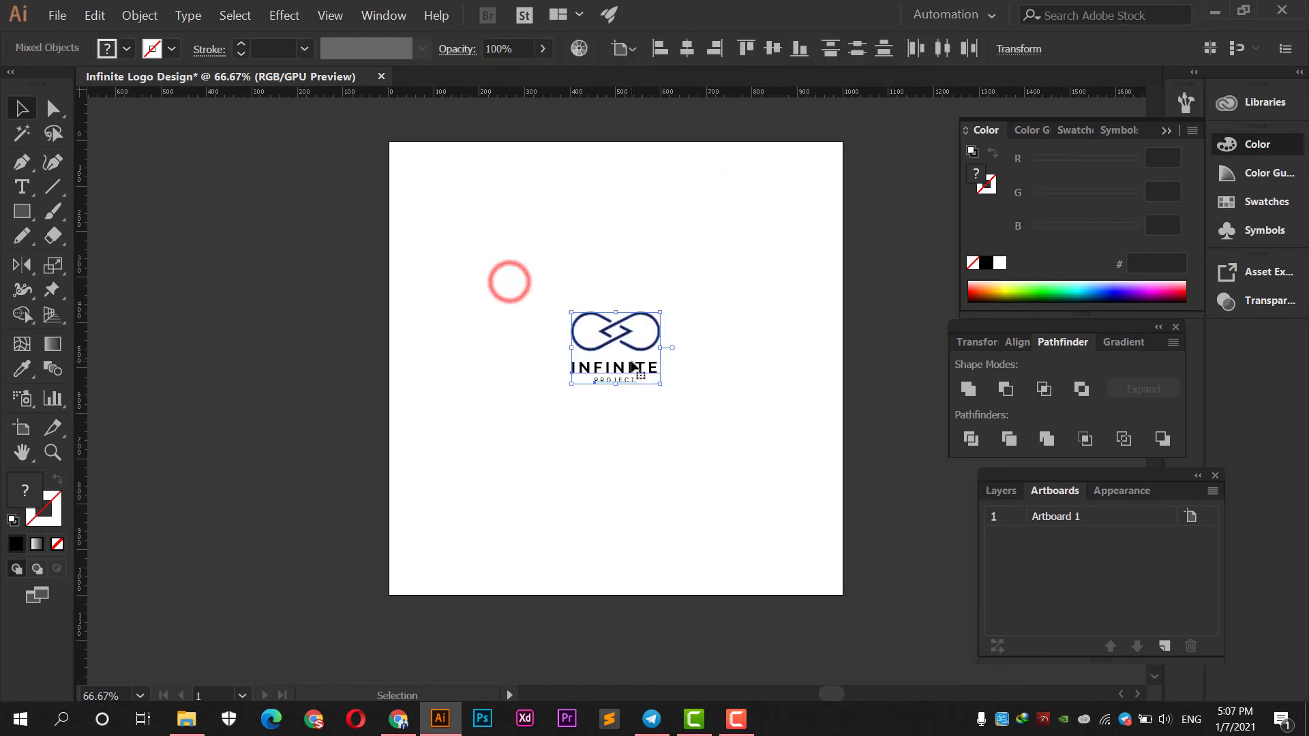
{"action": "right_click", "coordinate": [636, 351]}
{"action": "left_click", "coordinate": [673, 448]}
{"action": "left_click_drag", "start_coordinate": [663, 352], "coordinate": [765, 352]}
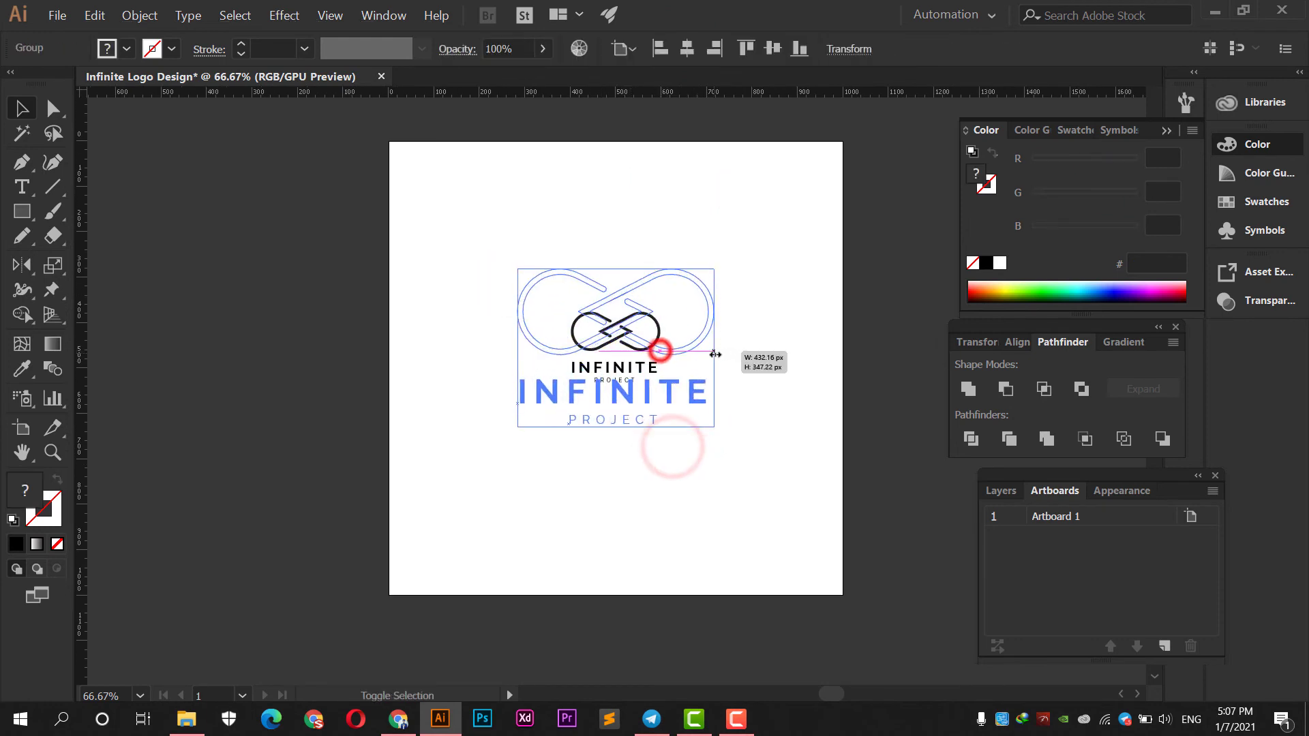
{"action": "key", "text": "ctrl+minus"}
{"action": "key", "text": "ctrl+minus"}
{"action": "left_click_drag", "start_coordinate": [613, 349], "coordinate": [798, 405]}
Draw a rectangle over the artboard's left half and fill it red (#be1e2d).
{"action": "left_click", "coordinate": [22, 216]}
{"action": "left_click_drag", "start_coordinate": [458, 244], "coordinate": [572, 471]}
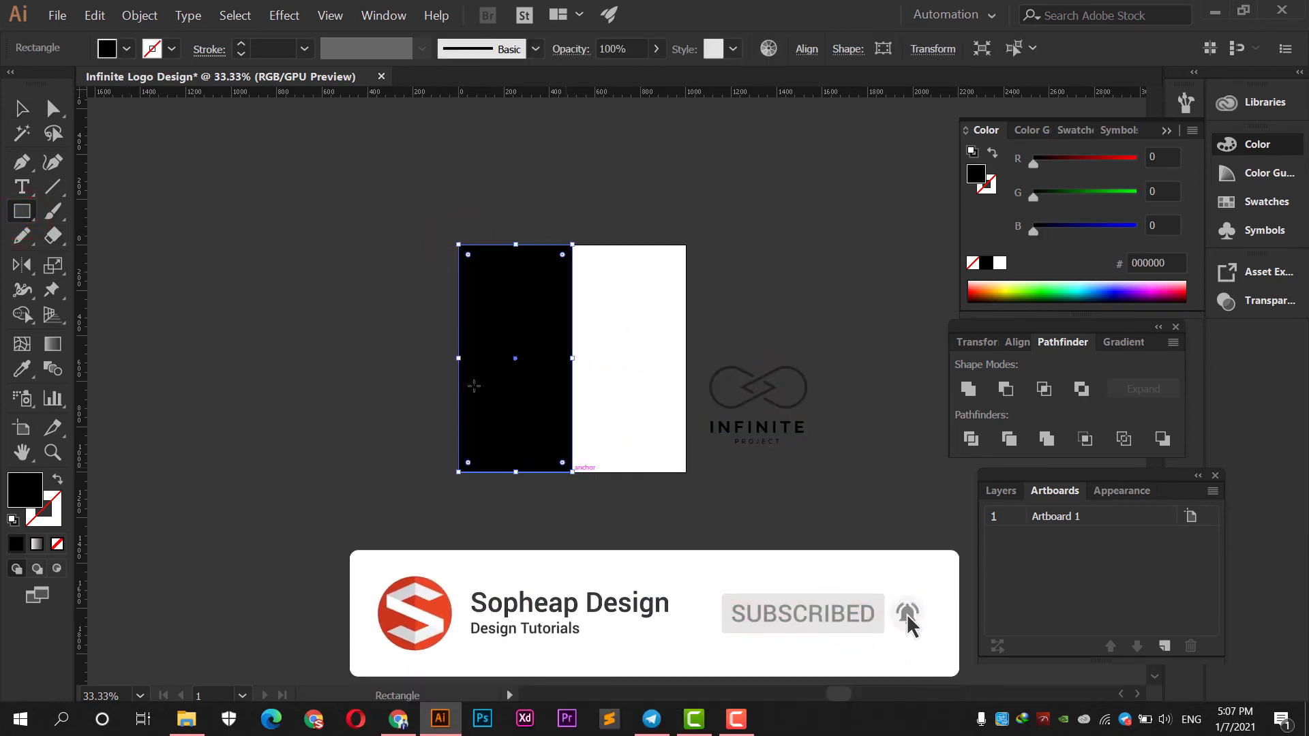
{"action": "left_click", "coordinate": [111, 49]}
{"action": "left_click", "coordinate": [156, 84]}
{"action": "left_click", "coordinate": [204, 35]}
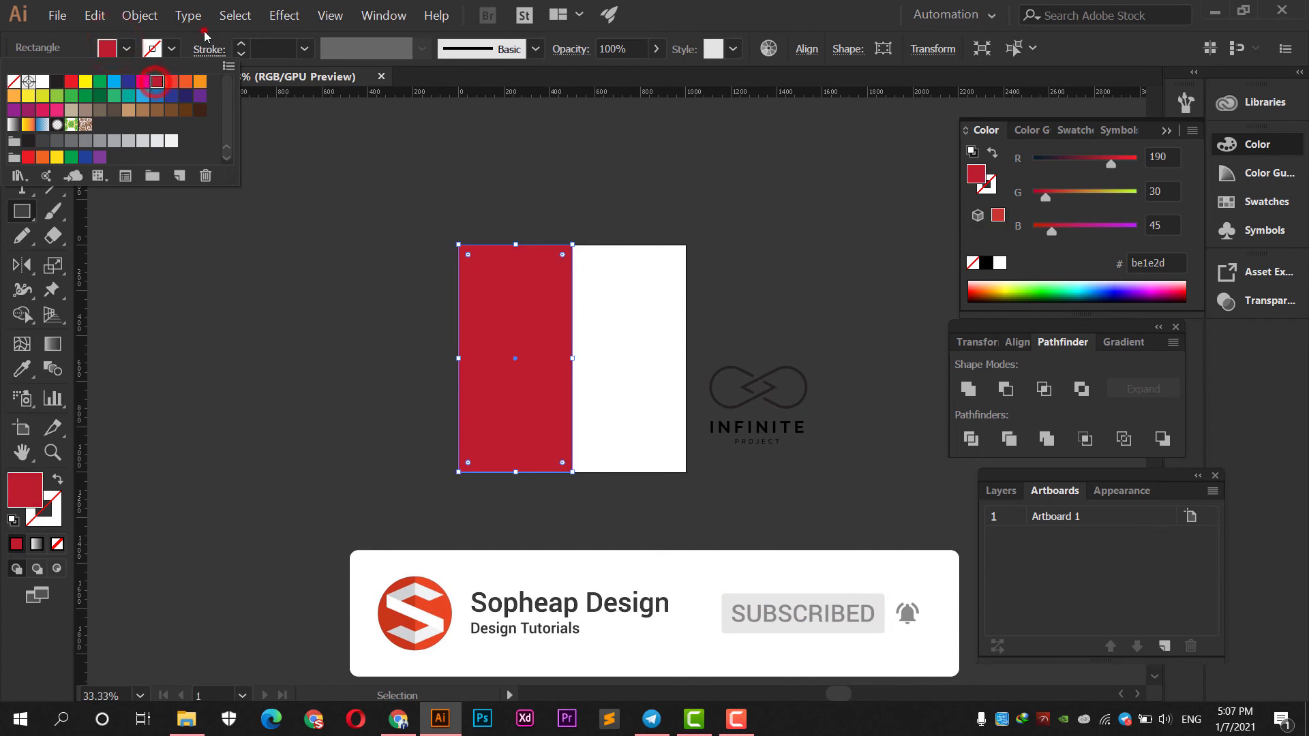
{"action": "left_click", "coordinate": [20, 108]}
{"action": "left_click", "coordinate": [125, 167]}
{"action": "scroll", "coordinate": [609, 324], "scroll_direction": "up", "scroll_amount": 1}
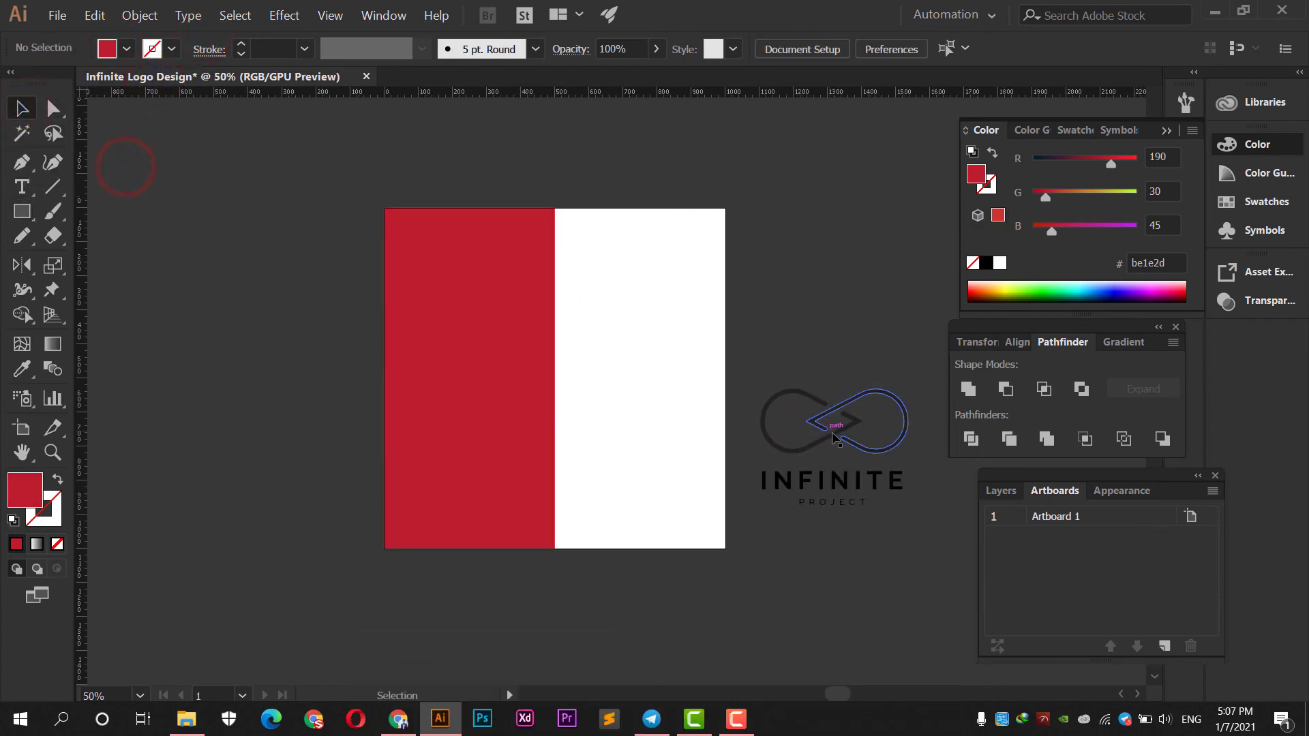
Move the logo onto the red panel and bring it to the front.
{"action": "left_click_drag", "start_coordinate": [836, 437], "coordinate": [491, 371]}
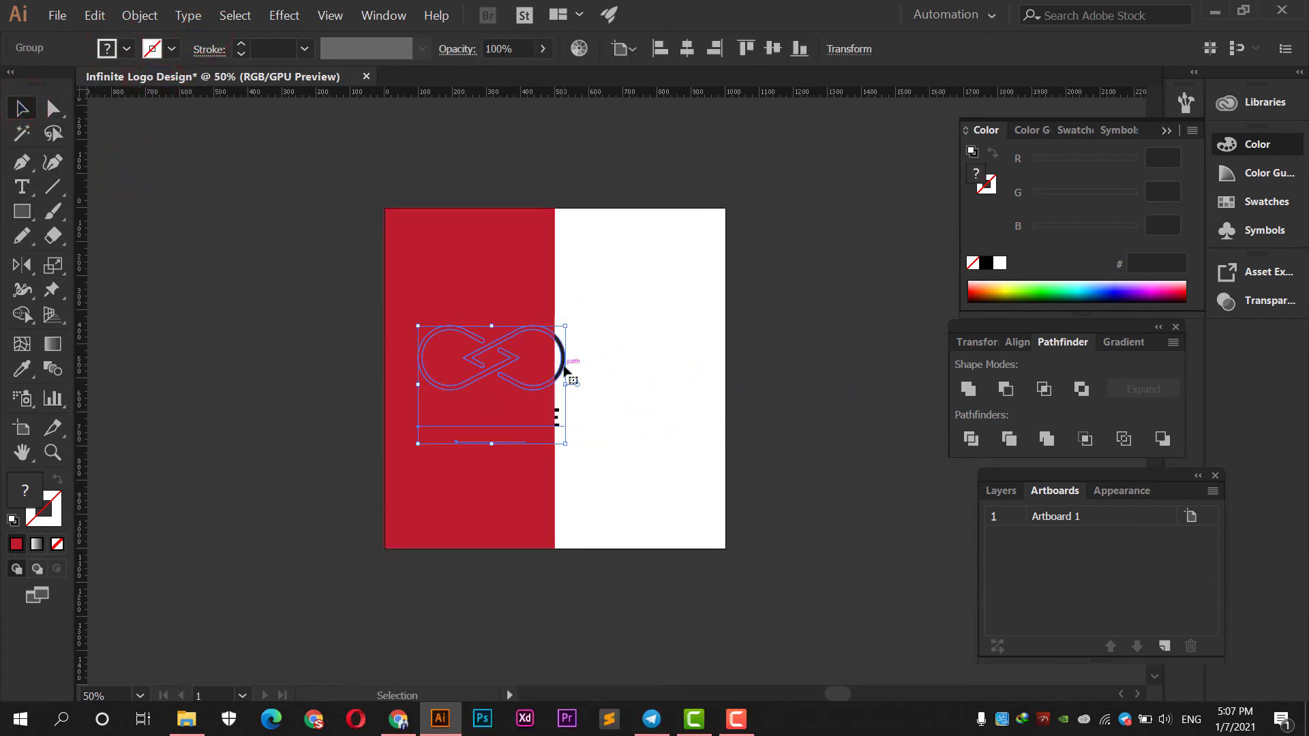
{"action": "right_click", "coordinate": [566, 370]}
{"action": "mouse_move", "coordinate": [612, 510]}
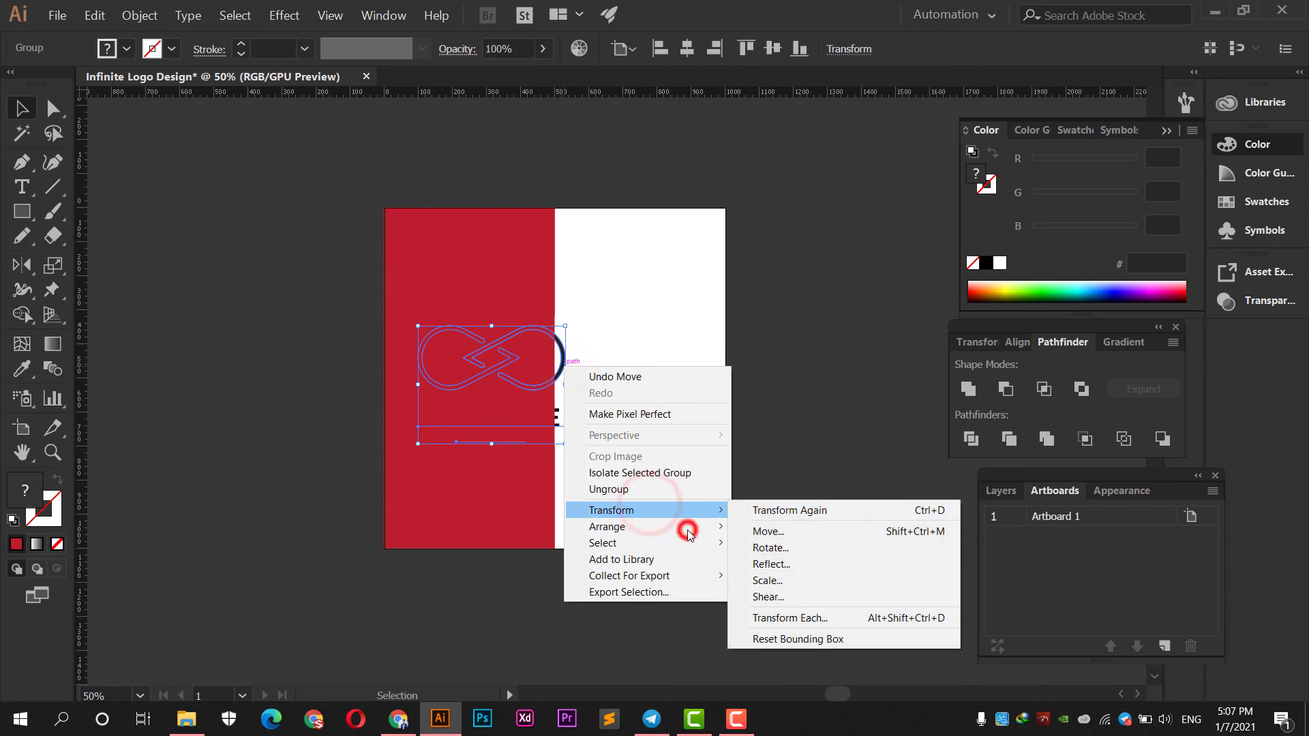
{"action": "left_click", "coordinate": [762, 527]}
{"action": "left_click", "coordinate": [671, 391]}
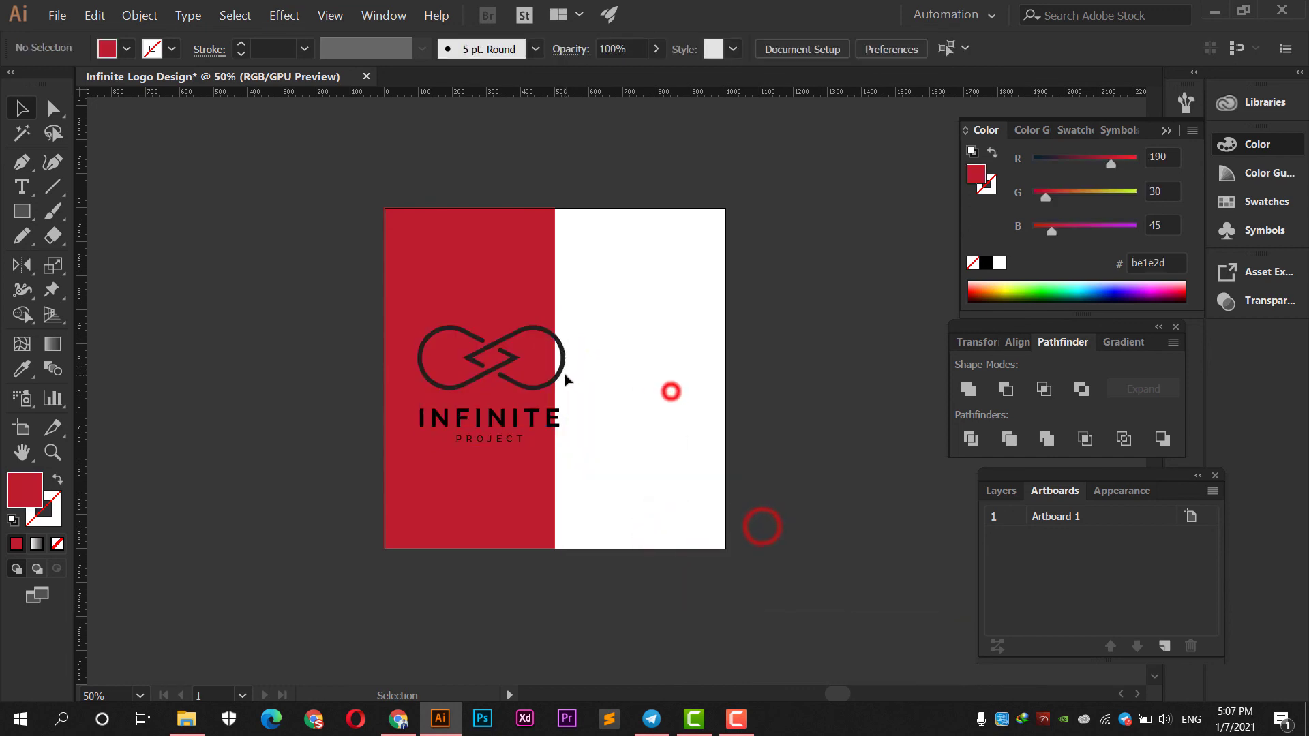
Shrink the logo to fit the red panel and make it white with the Eyedropper.
{"action": "left_click", "coordinate": [558, 373]}
{"action": "left_click_drag", "start_coordinate": [554, 384], "coordinate": [526, 385]}
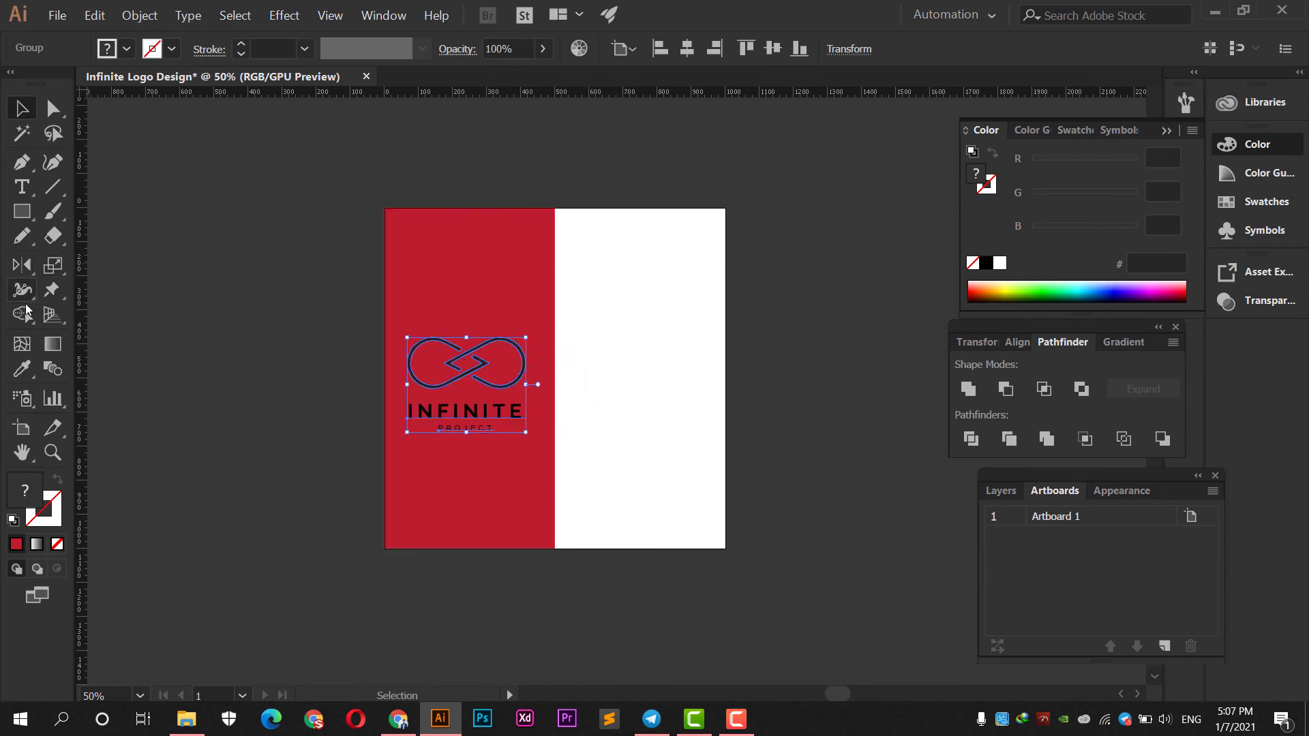
{"action": "left_click", "coordinate": [22, 369]}
{"action": "left_click", "coordinate": [600, 340]}
{"action": "left_click", "coordinate": [21, 109]}
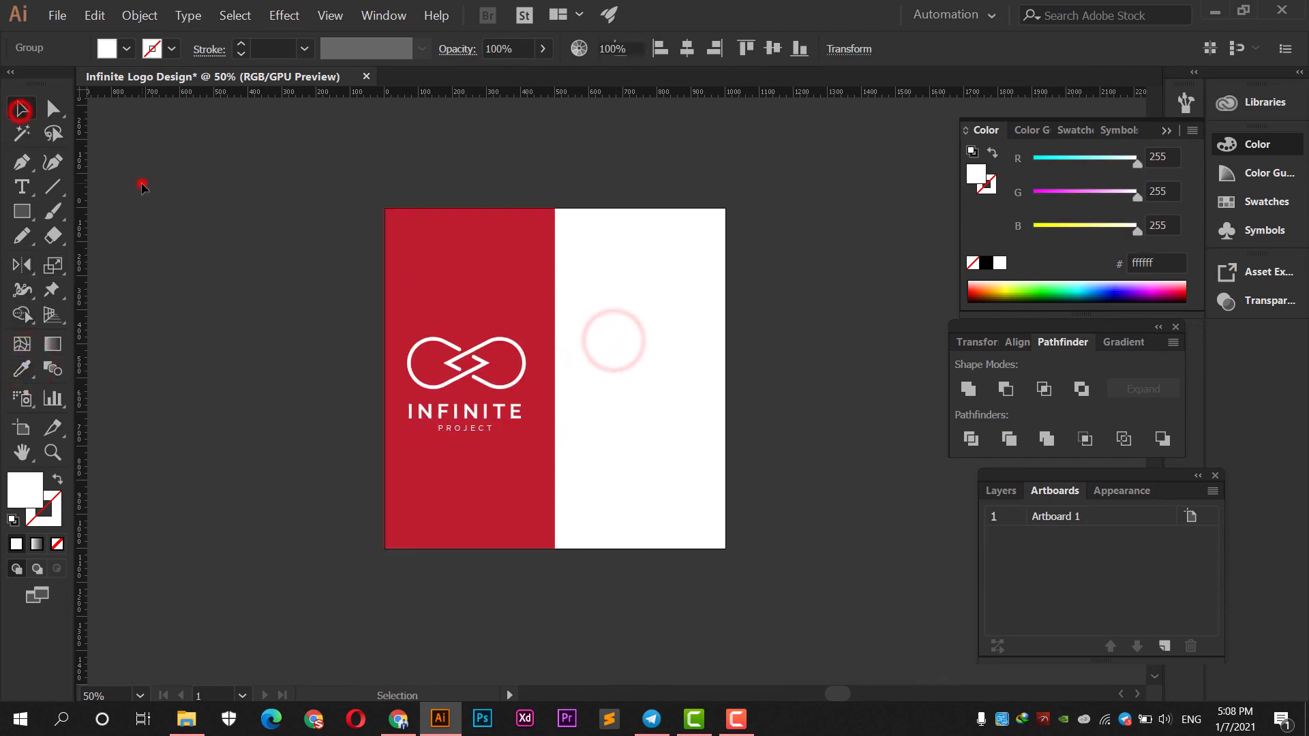
{"action": "left_click", "coordinate": [141, 184]}
Place a copy of the logo on the white right half and colour it red.
{"action": "left_click_drag", "start_coordinate": [477, 382], "coordinate": [650, 390]}
{"action": "left_click", "coordinate": [739, 482]}
{"action": "left_click_drag", "start_coordinate": [680, 462], "coordinate": [625, 350]}
{"action": "key", "text": "i"}
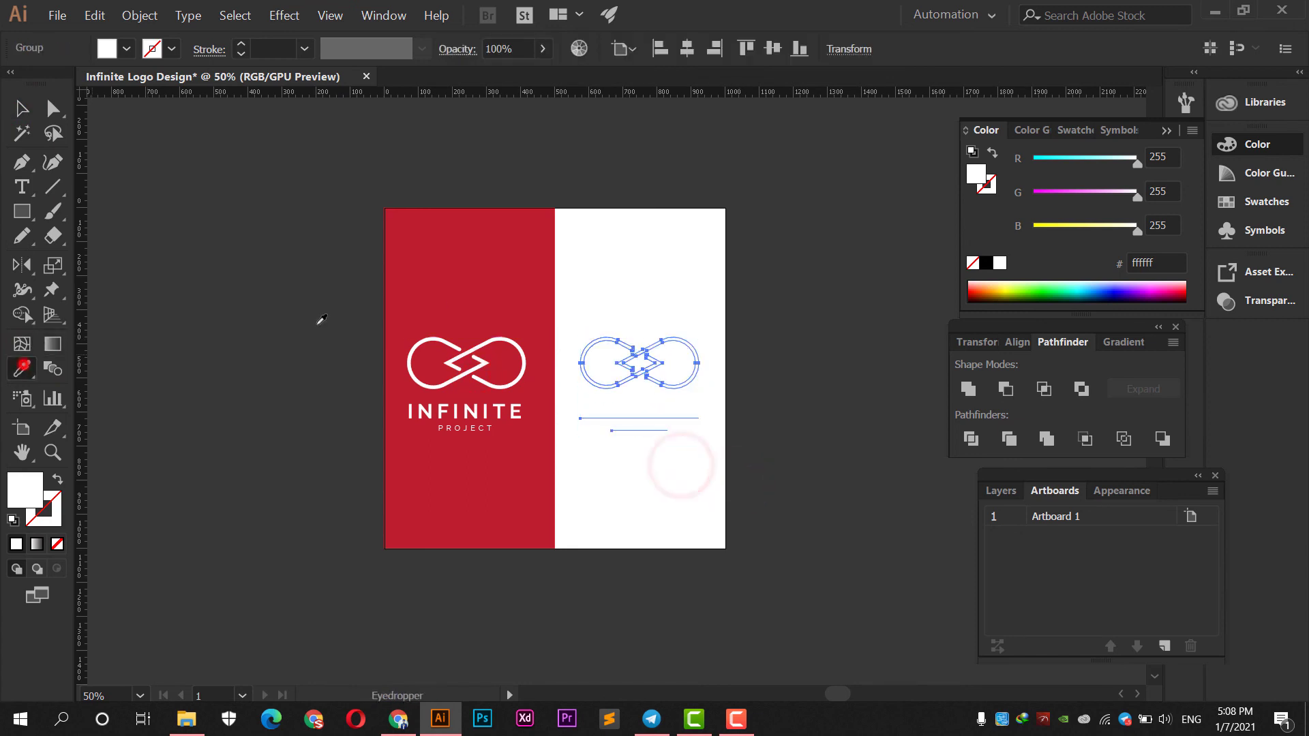
{"action": "left_click", "coordinate": [423, 307]}
{"action": "left_click", "coordinate": [22, 107]}
{"action": "left_click", "coordinate": [154, 161]}
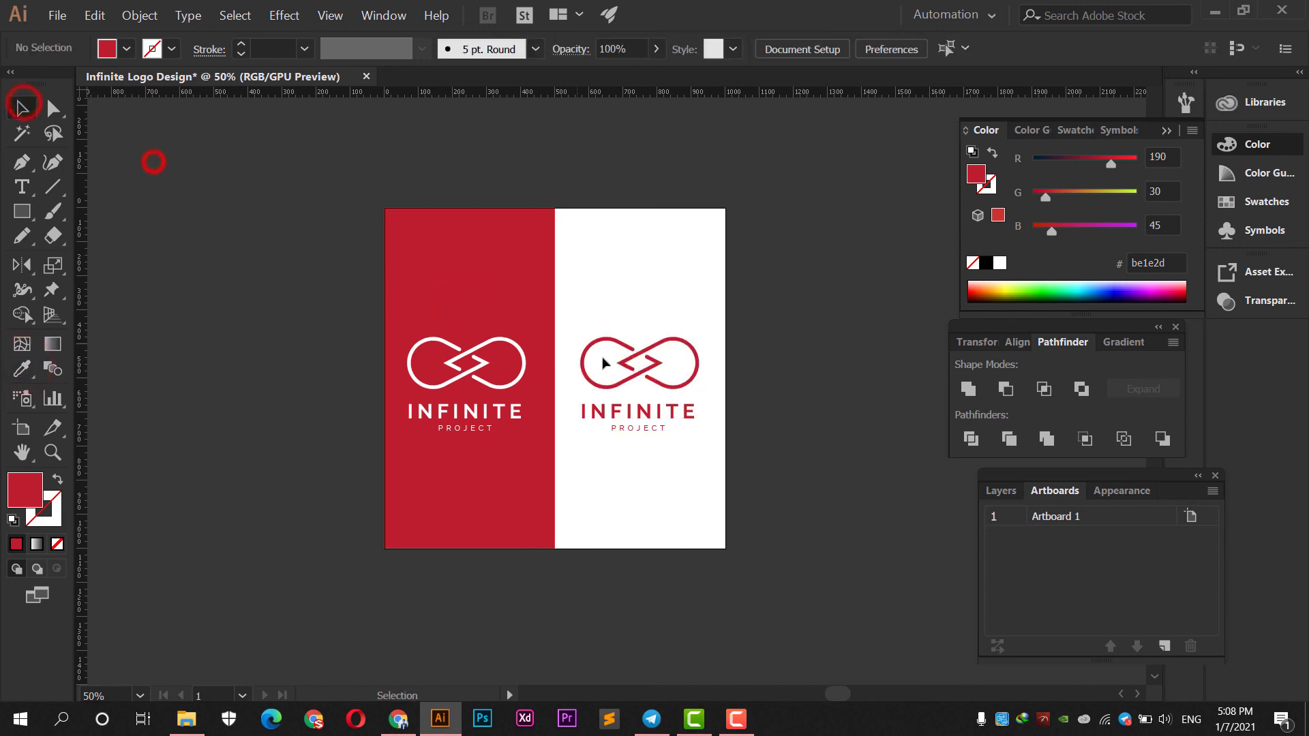
Vertically centre-align the white and red logos with each other.
{"action": "left_click", "coordinate": [645, 377]}
{"action": "left_click", "coordinate": [525, 361], "text": "shift"}
{"action": "left_click", "coordinate": [773, 49]}
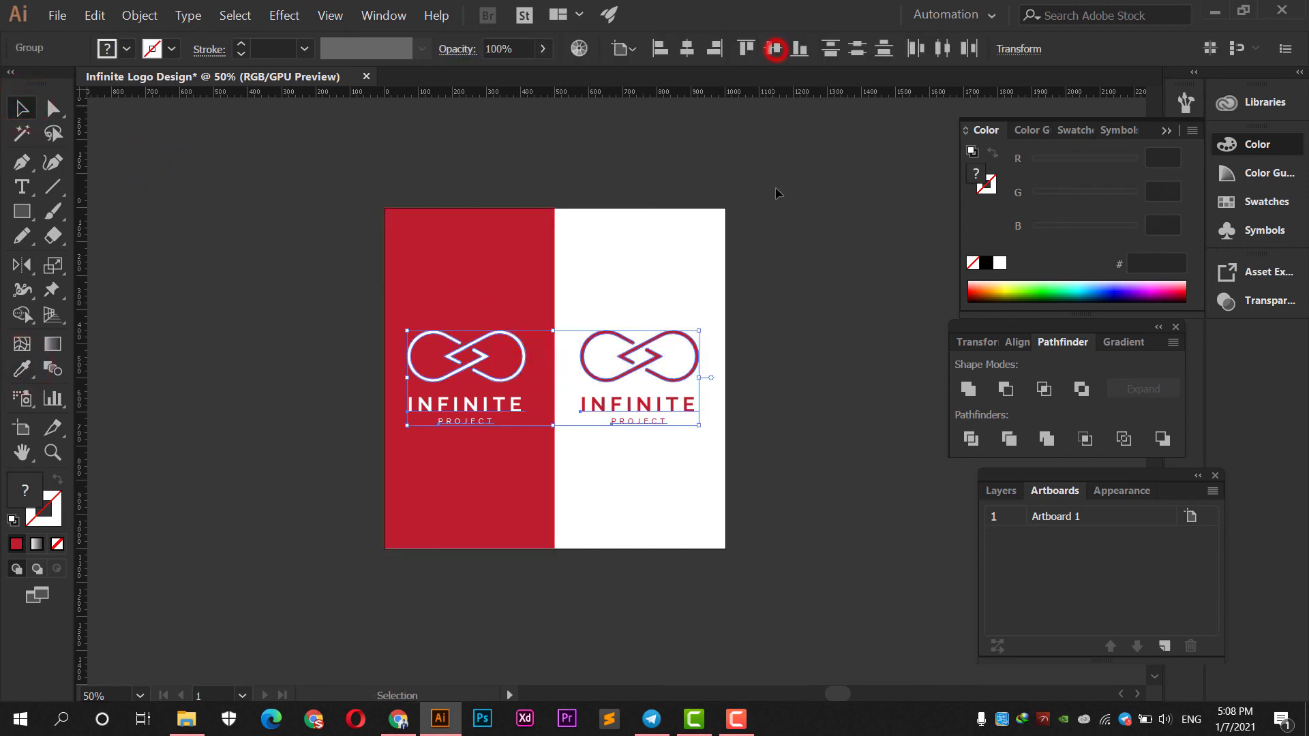
{"action": "left_click", "coordinate": [779, 214]}
{"action": "left_click_drag", "start_coordinate": [773, 279], "coordinate": [758, 274]}
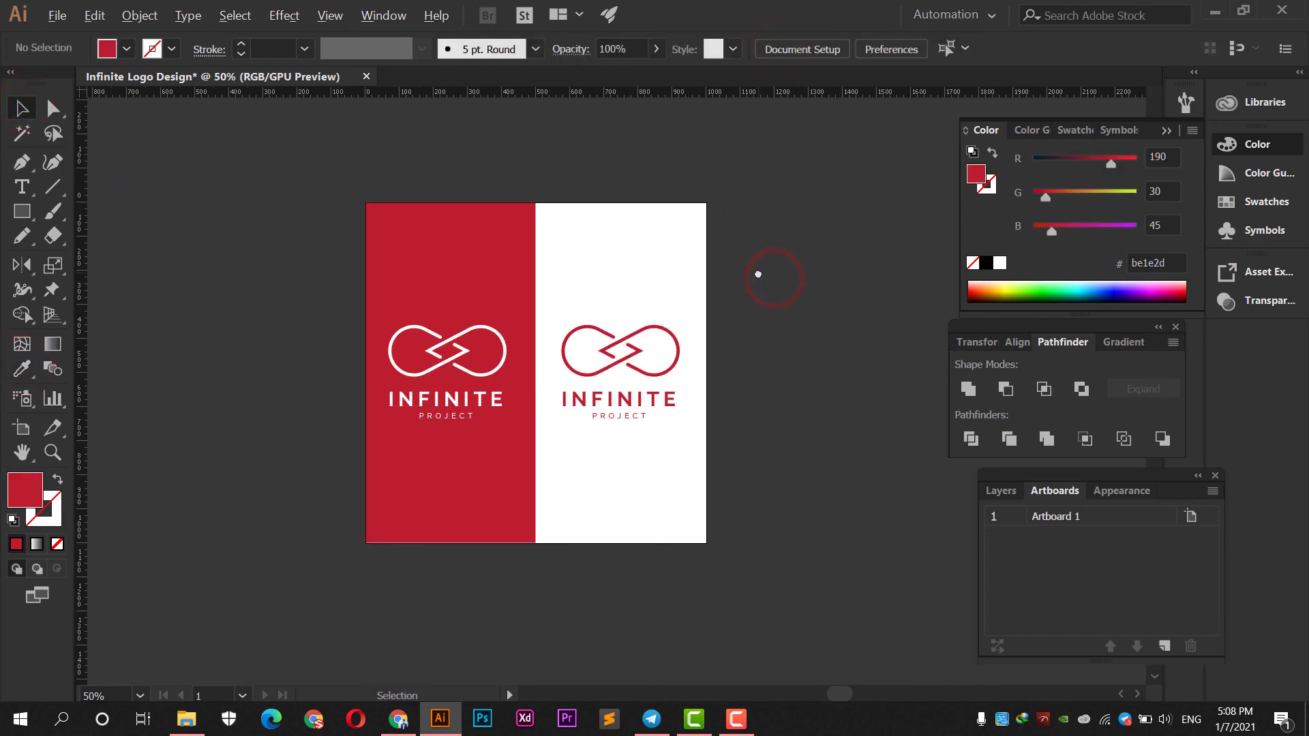
{"action": "scroll", "coordinate": [758, 274], "scroll_direction": "up", "scroll_amount": 1}
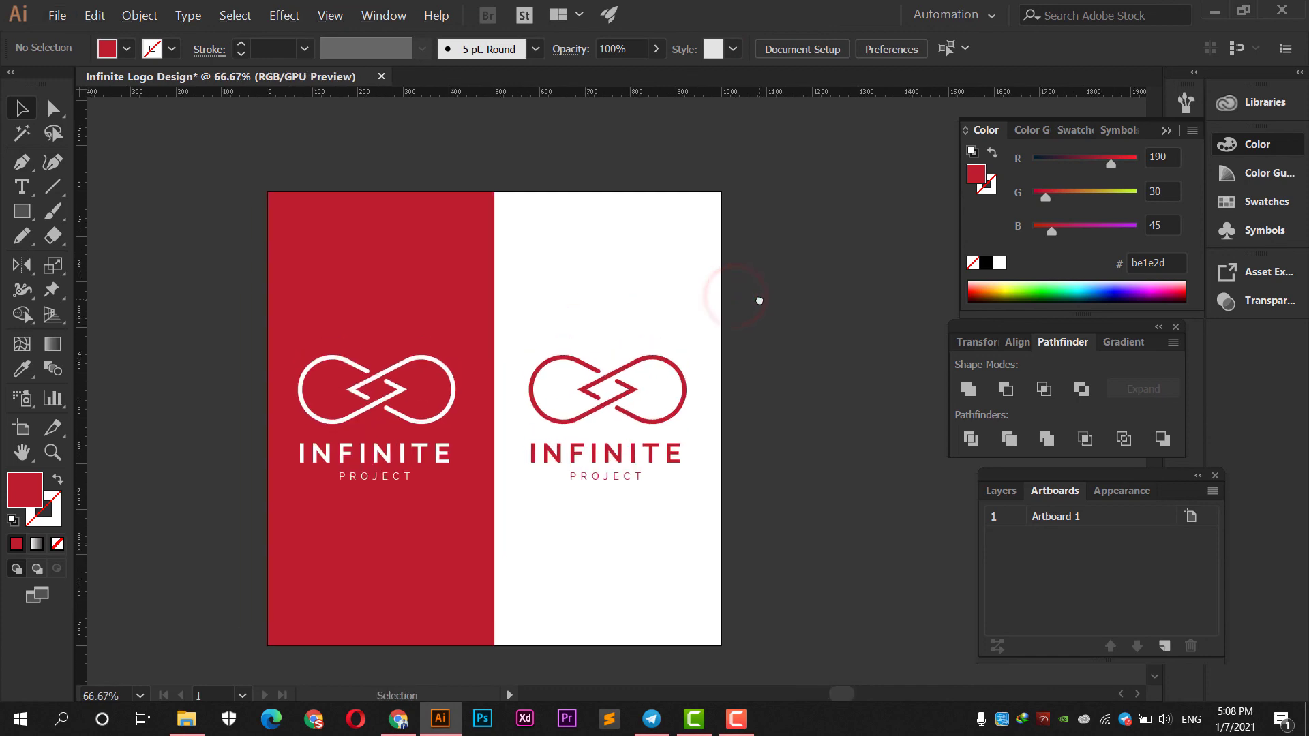